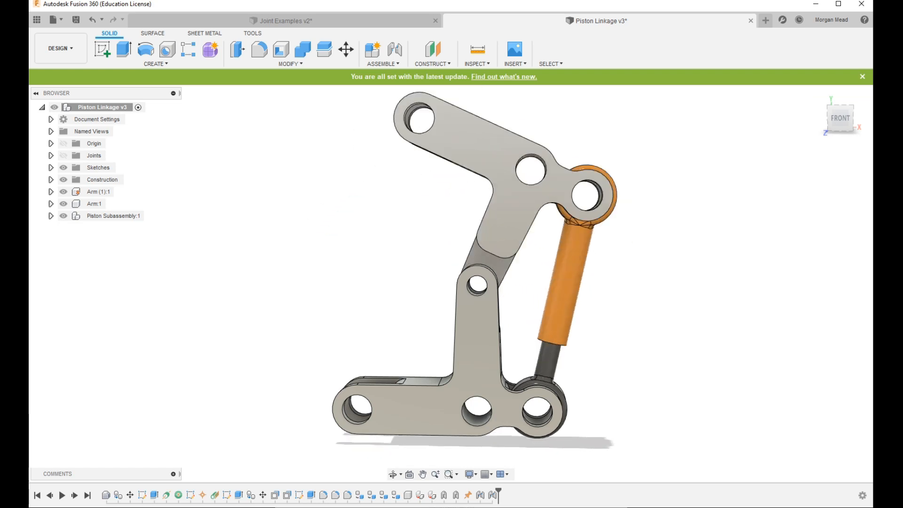
# - Close the Piston Linkage design without saving its changes
pyautogui.keyDown('shift'); pyautogui.moveTo(569, 207); pyautogui.dragTo(477, 257, button='middle'); pyautogui.keyUp('shift')
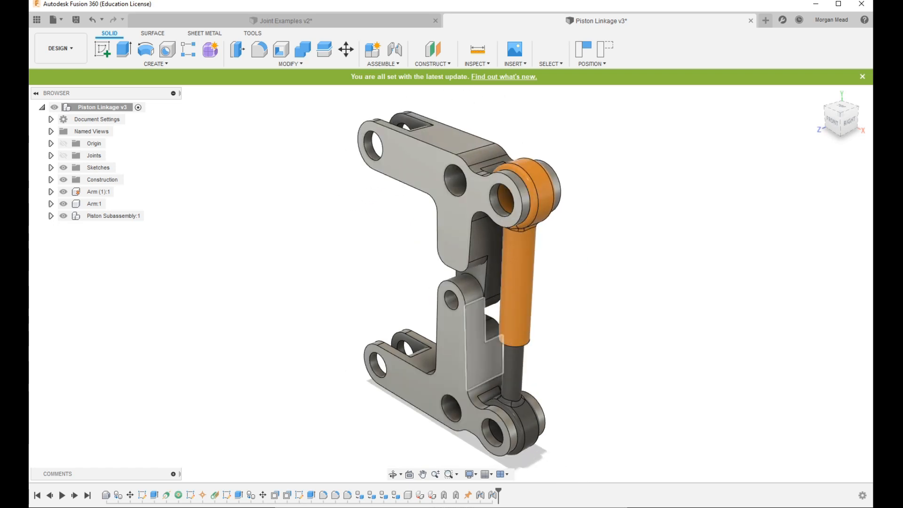
pyautogui.click(751, 21)
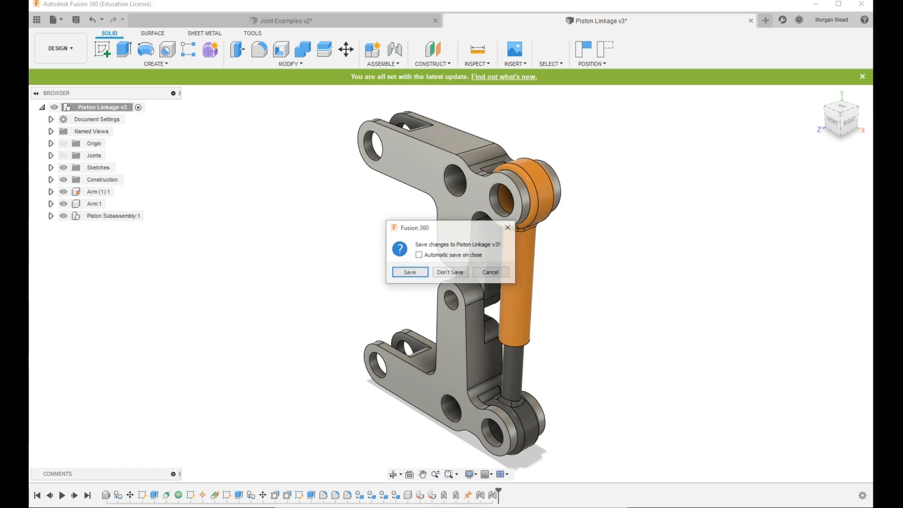
pyautogui.click(450, 272)
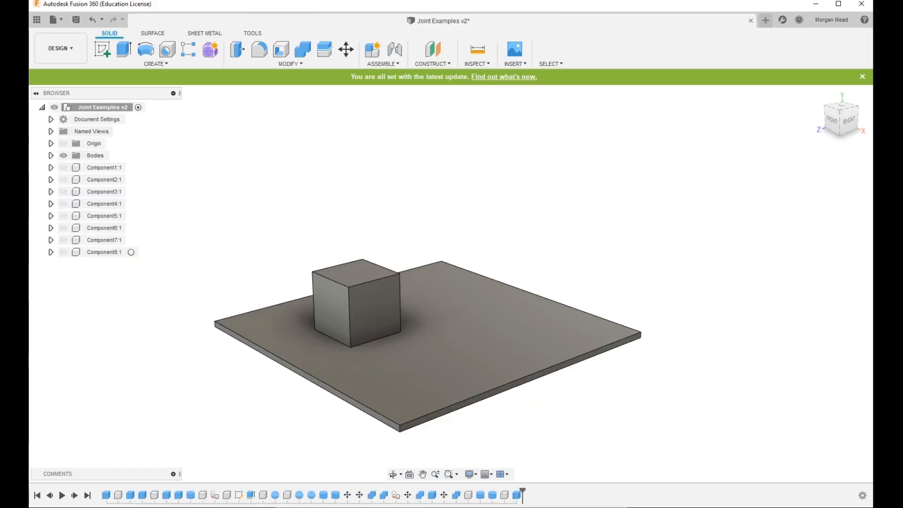
pyautogui.click(383, 63)
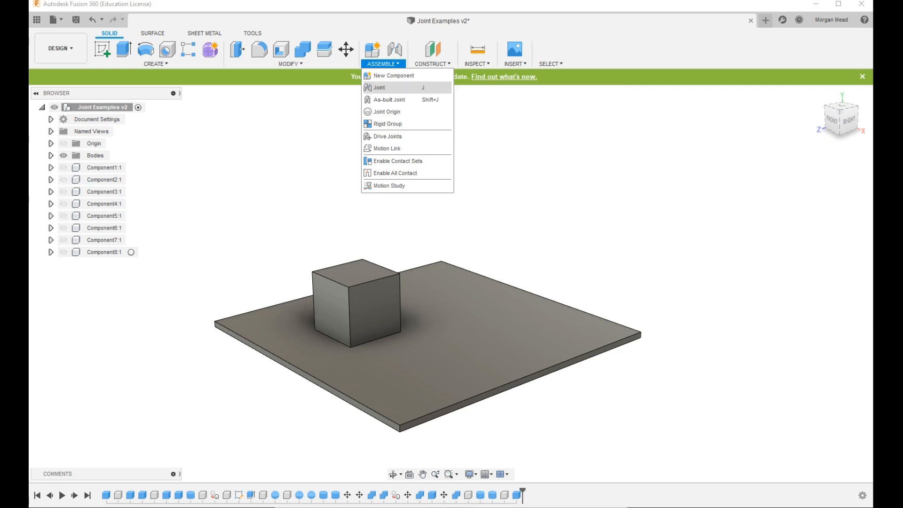
pyautogui.click(390, 87)
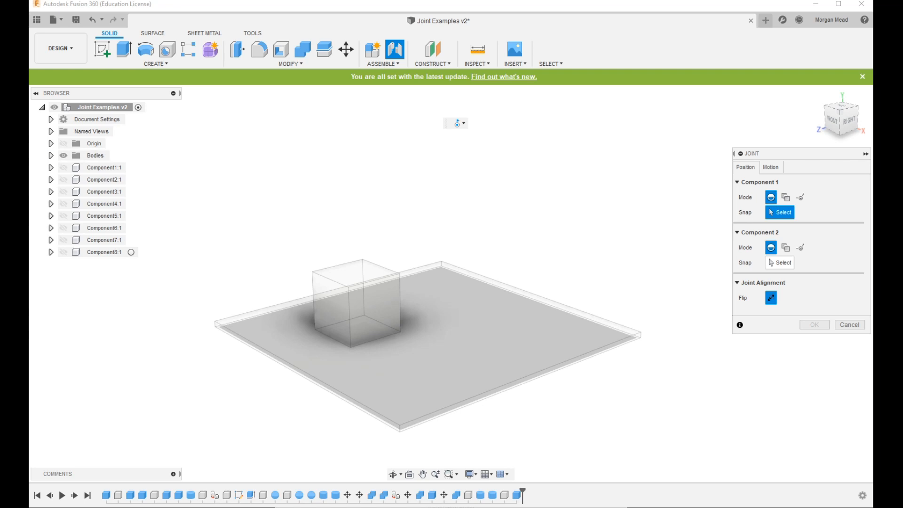
pyautogui.click(51, 156)
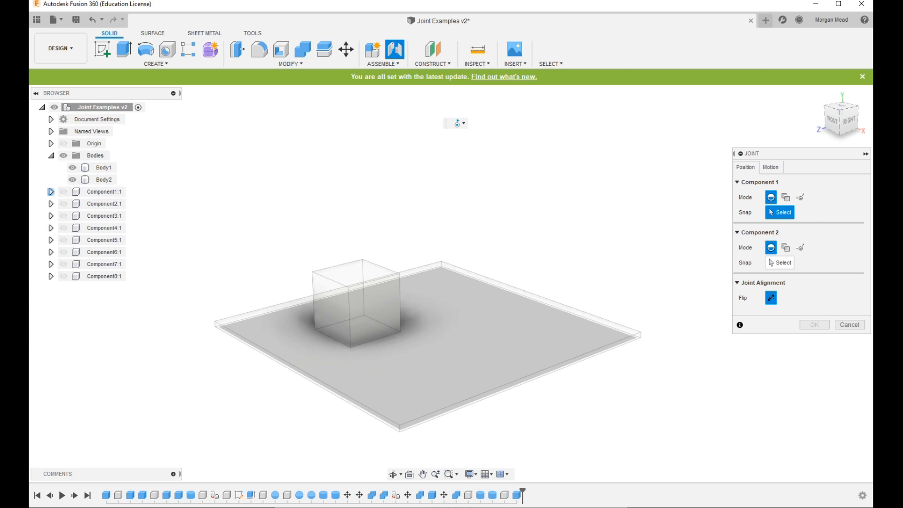
pyautogui.click(51, 192)
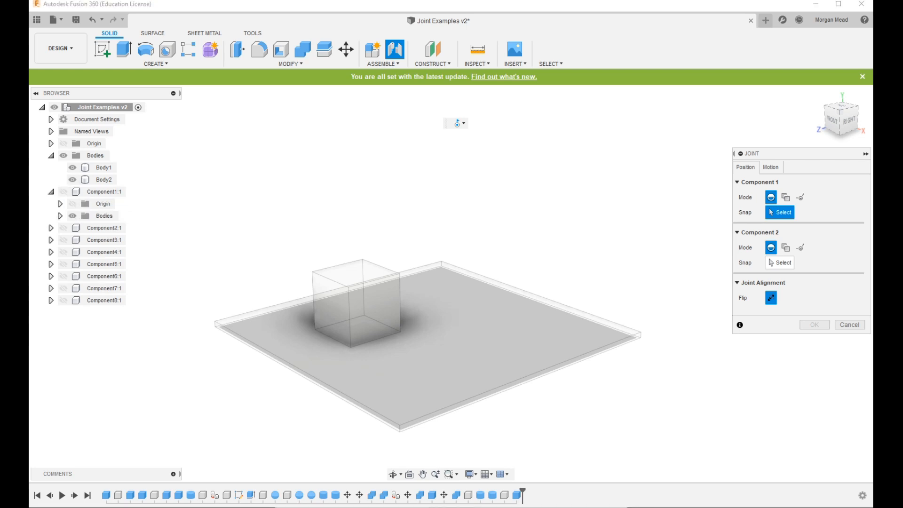
pyautogui.click(60, 215)
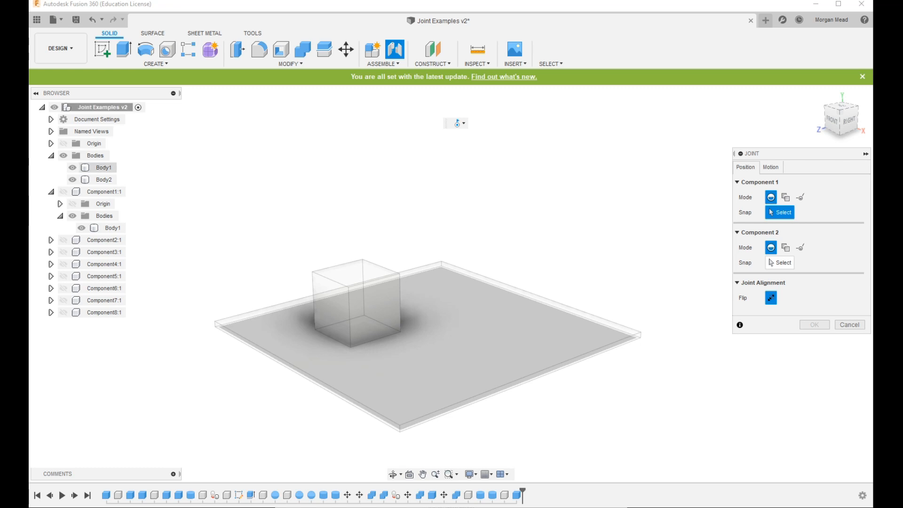
pyautogui.click(72, 180)
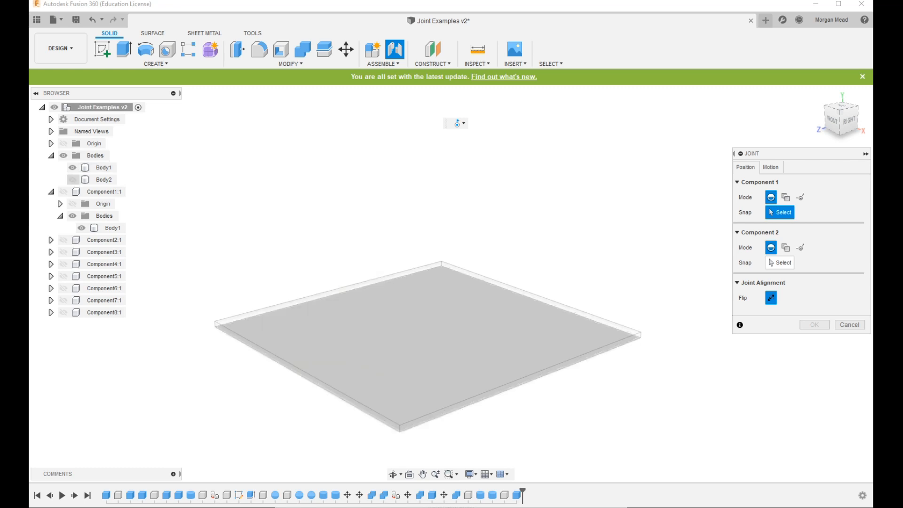
pyautogui.click(51, 156)
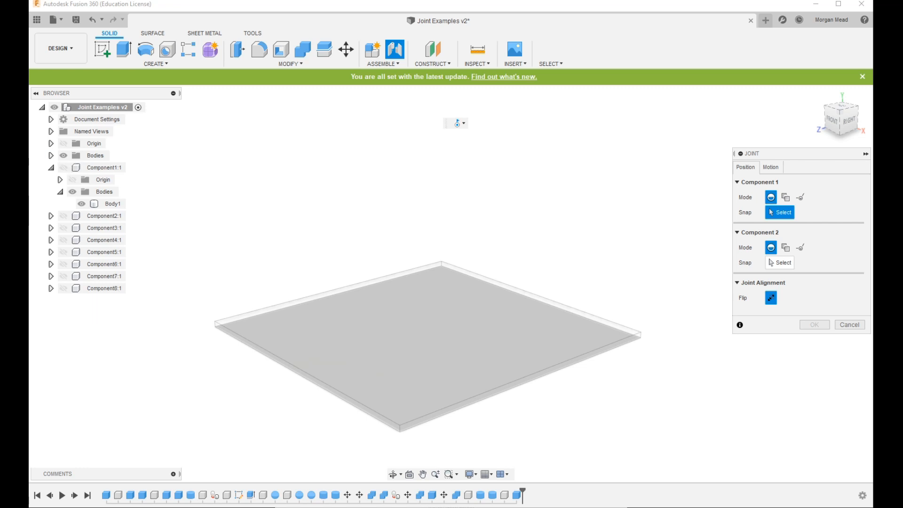
pyautogui.click(64, 168)
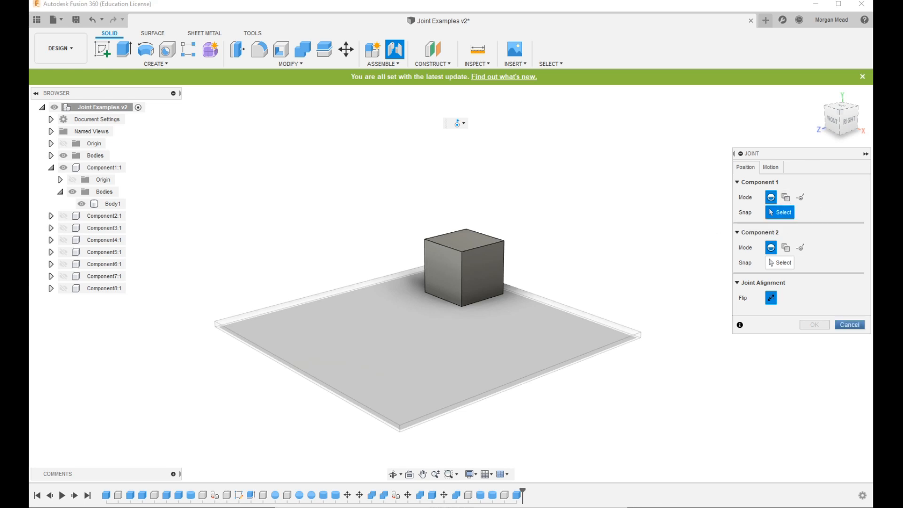
pyautogui.press('Escape')
# - Start a new joint and show Component1 and Component2
pyautogui.click(394, 49)
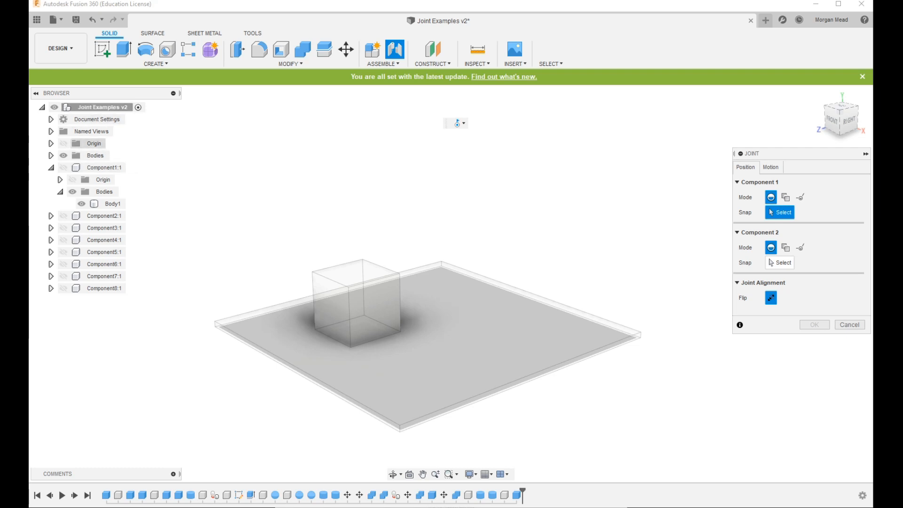
pyautogui.click(64, 216)
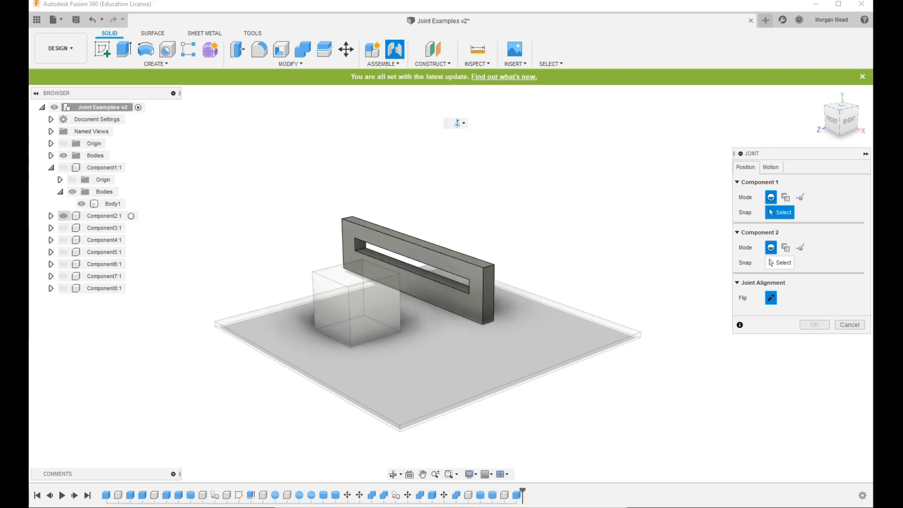
pyautogui.click(64, 168)
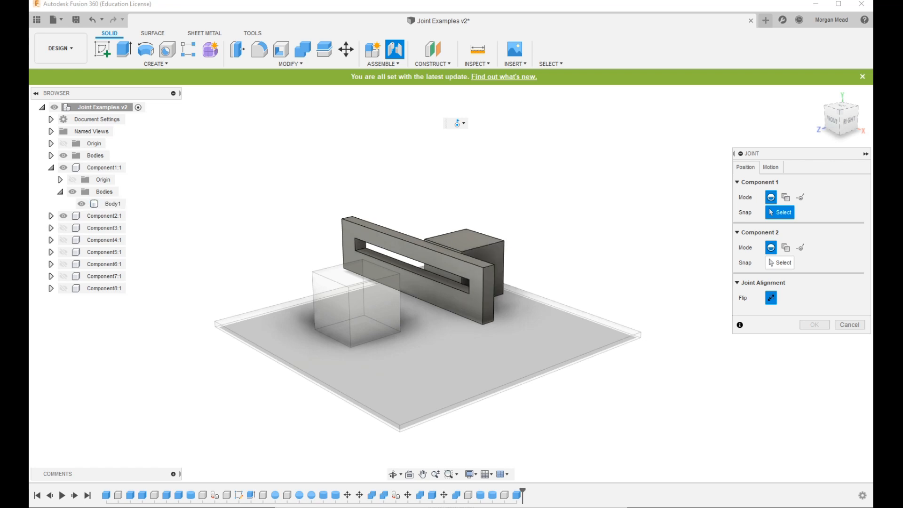
# - Set the joint type to Rigid and snap the centre of Component1's side face to the centre of the slotted bar's narrow end face
pyautogui.keyDown('shift'); pyautogui.moveTo(513, 289); pyautogui.dragTo(396, 291, button='middle'); pyautogui.keyUp('shift')
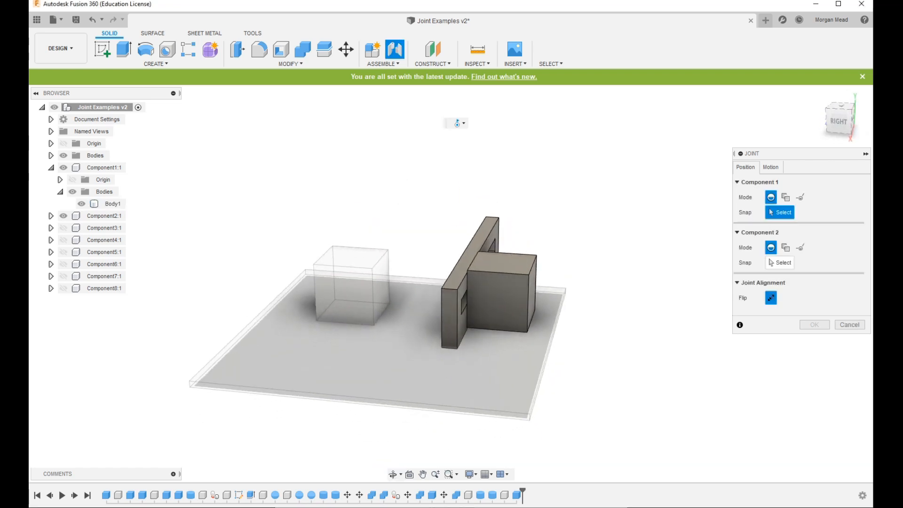
pyautogui.click(459, 123)
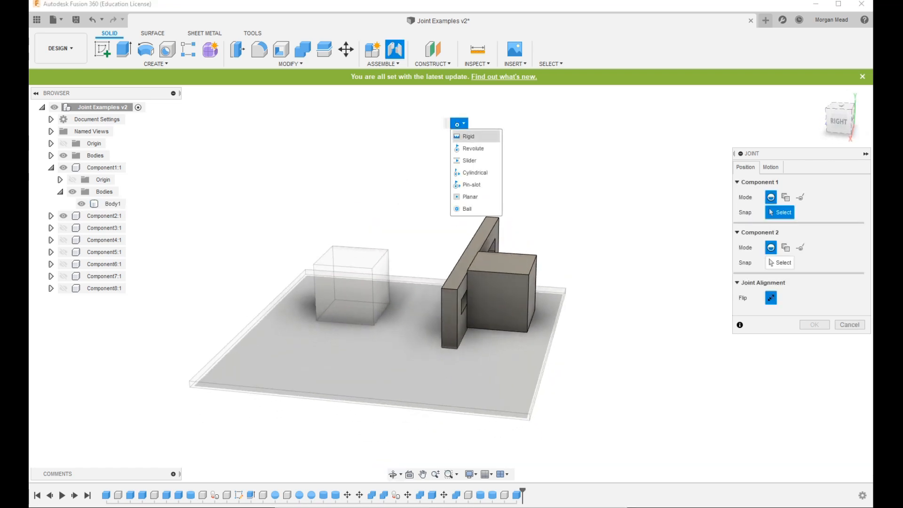
pyautogui.click(468, 136)
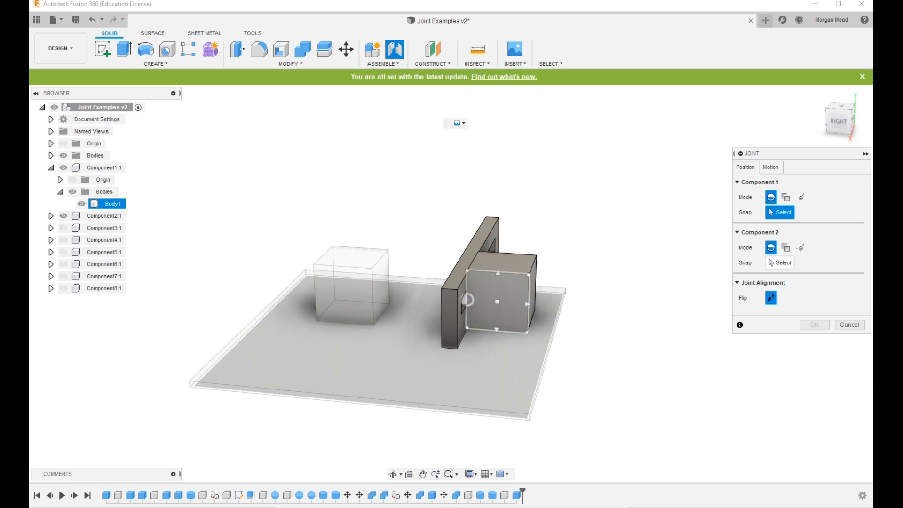
pyautogui.click(497, 302)
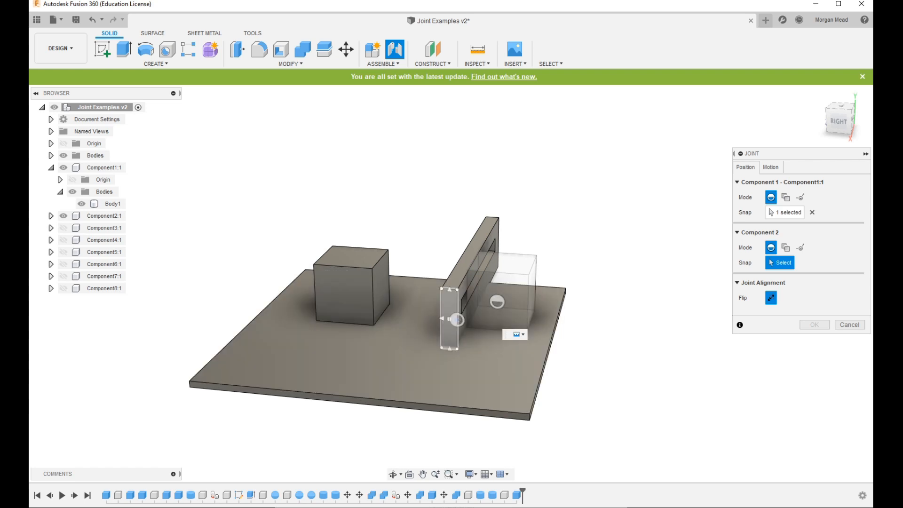
pyautogui.click(449, 319)
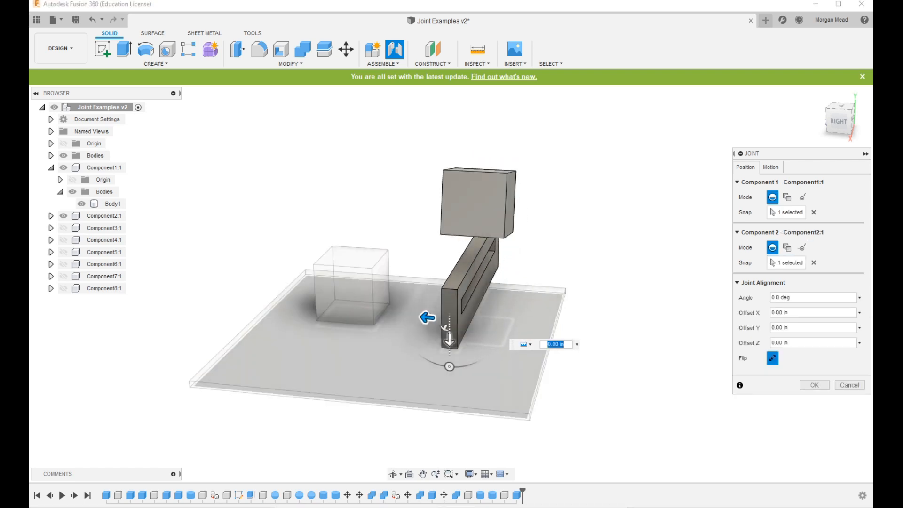
# - Try flipping the cube's joint alignment, restore its original direction and create the rigid joint with zero angle and offsets
pyautogui.keyDown('shift'); pyautogui.moveTo(449, 324); pyautogui.dragTo(296, 351, button='middle'); pyautogui.keyUp('shift')
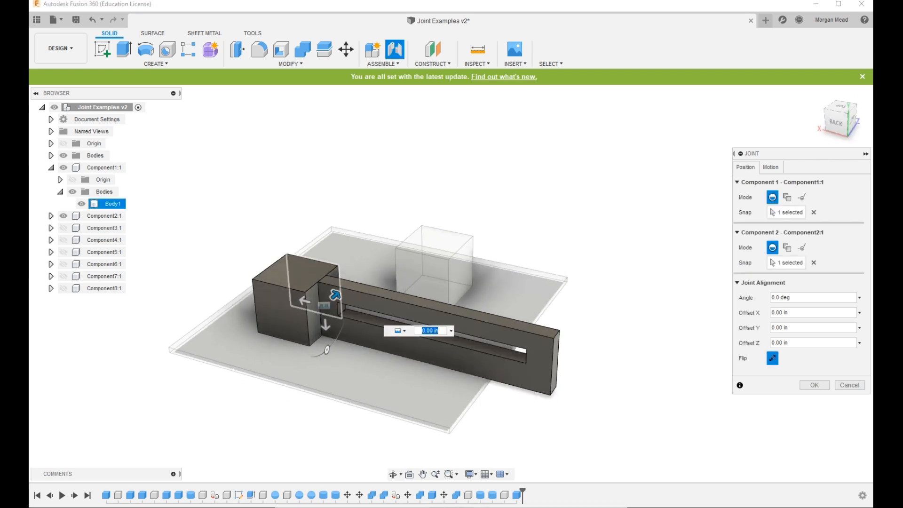
pyautogui.keyDown('shift'); pyautogui.moveTo(336, 346); pyautogui.dragTo(330, 311, button='middle'); pyautogui.keyUp('shift')
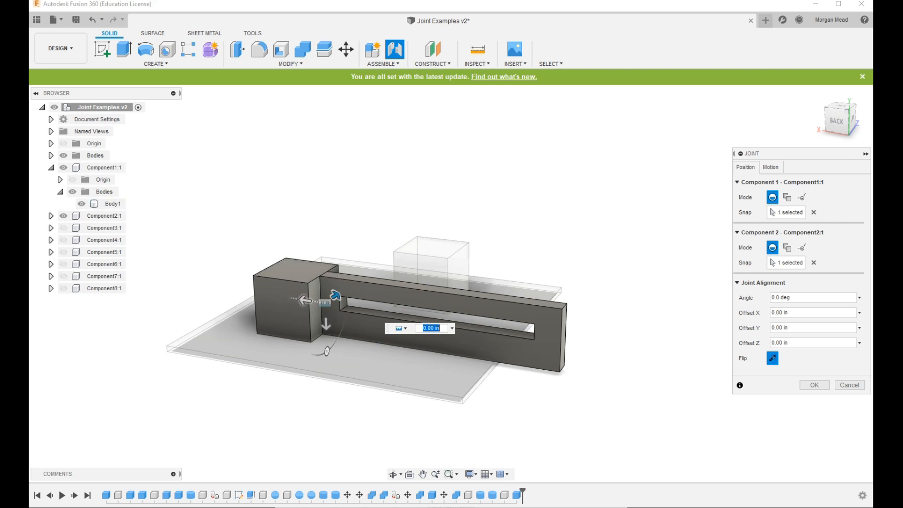
pyautogui.keyDown('shift'); pyautogui.moveTo(327, 350); pyautogui.dragTo(396, 384, button='middle'); pyautogui.keyUp('shift')
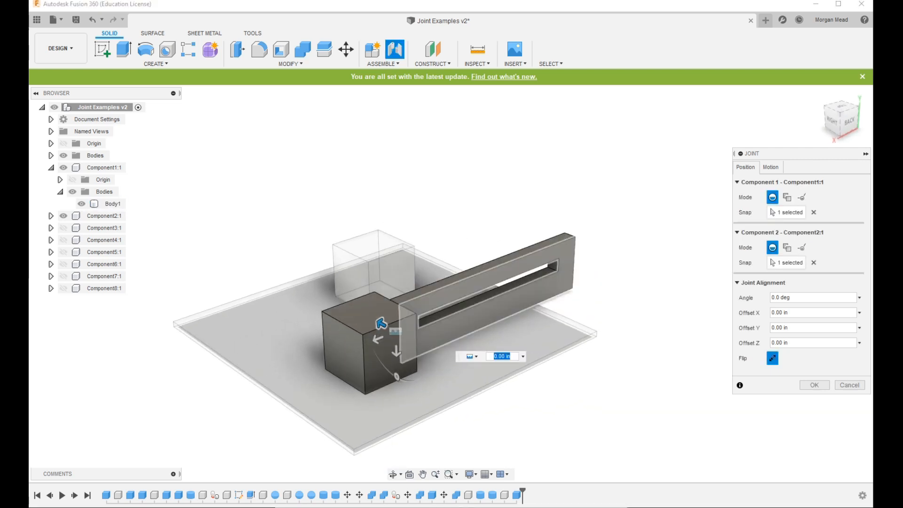
pyautogui.keyDown('shift'); pyautogui.moveTo(397, 382); pyautogui.dragTo(356, 360, button='middle'); pyautogui.keyUp('shift')
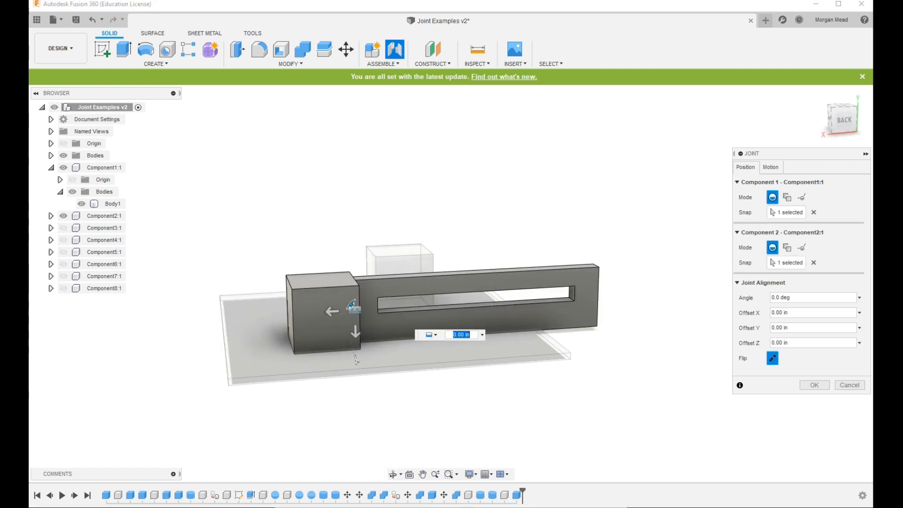
pyautogui.click(383, 64)
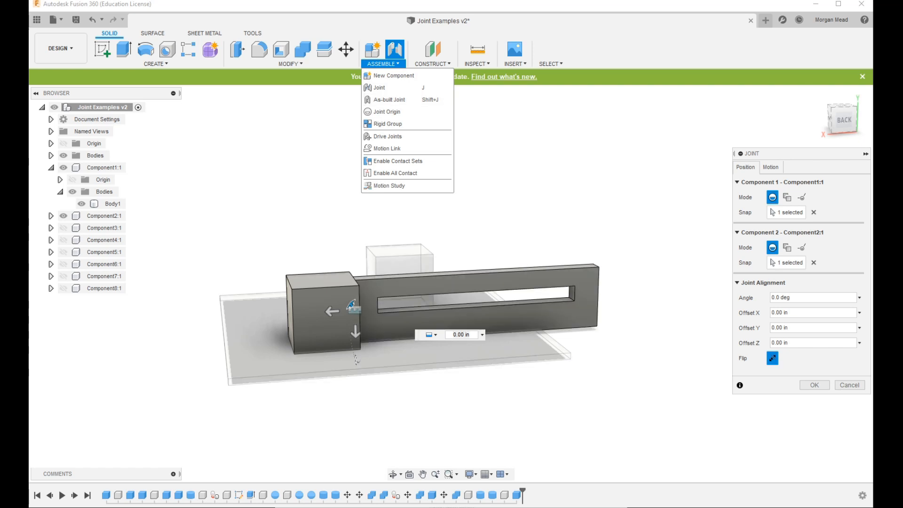
pyautogui.moveTo(515, 64)
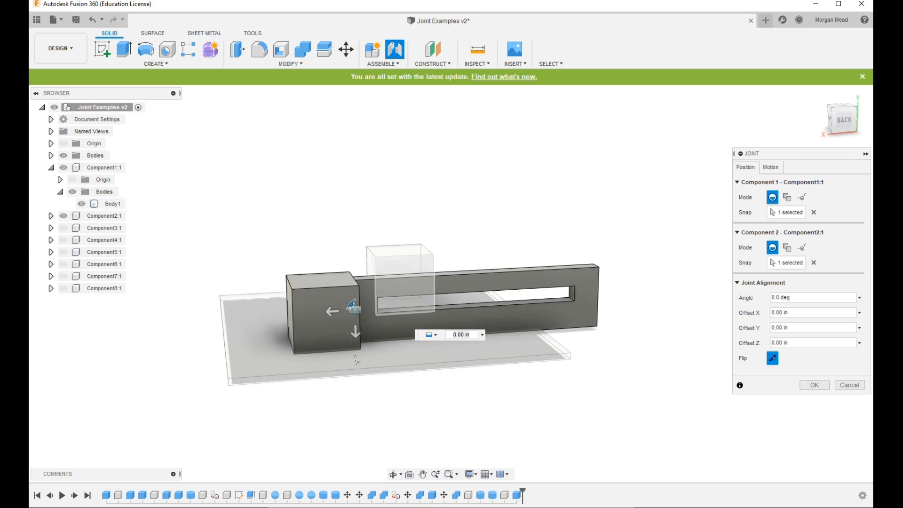
pyautogui.click(772, 358)
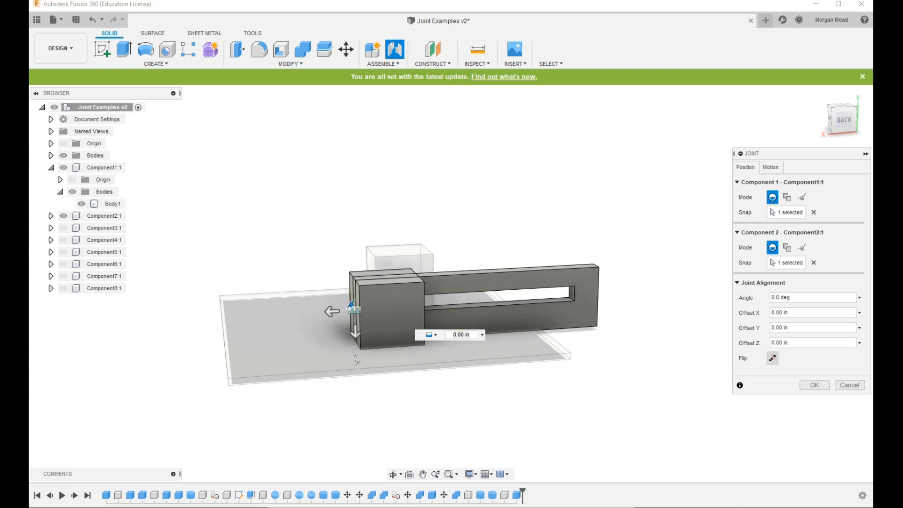
pyautogui.click(772, 359)
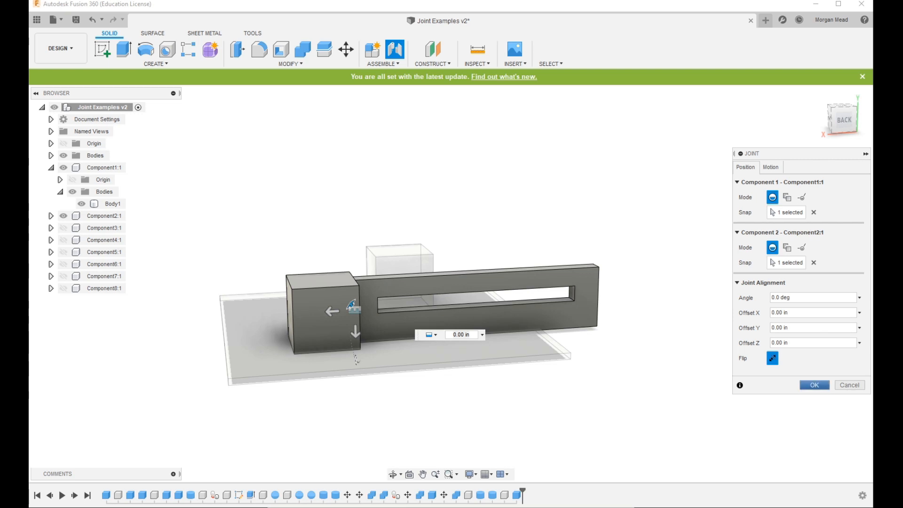
pyautogui.press('Return')
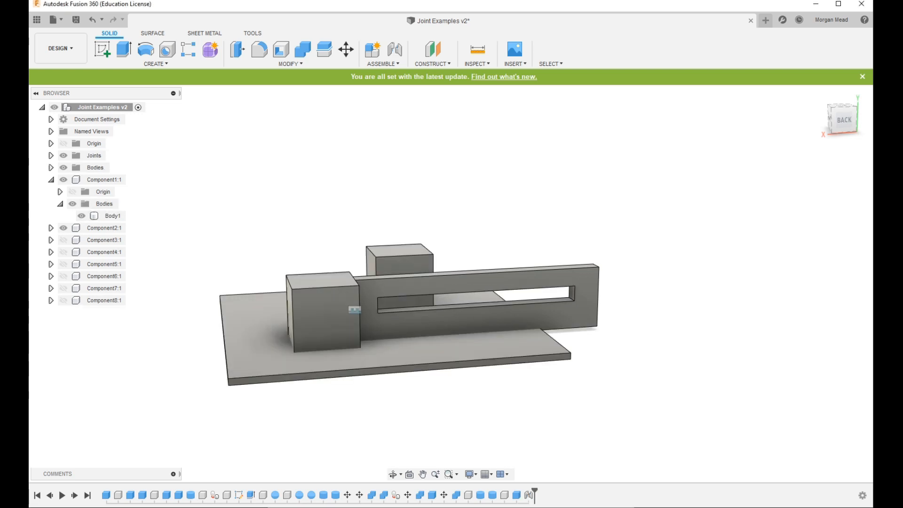
# - Hide the loose cube, Body2, in the top-level Bodies folder
pyautogui.click(51, 168)
pyautogui.click(51, 167)
pyautogui.click(51, 168)
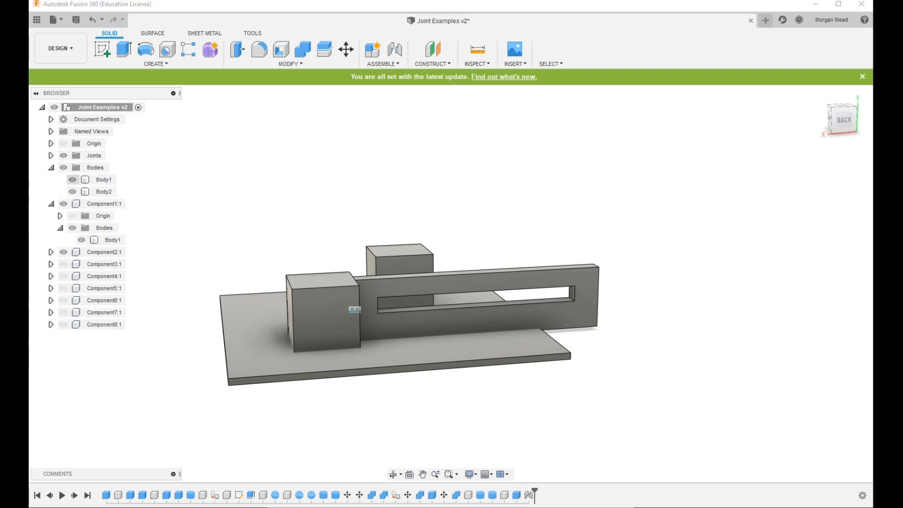
pyautogui.click(73, 192)
pyautogui.click(51, 168)
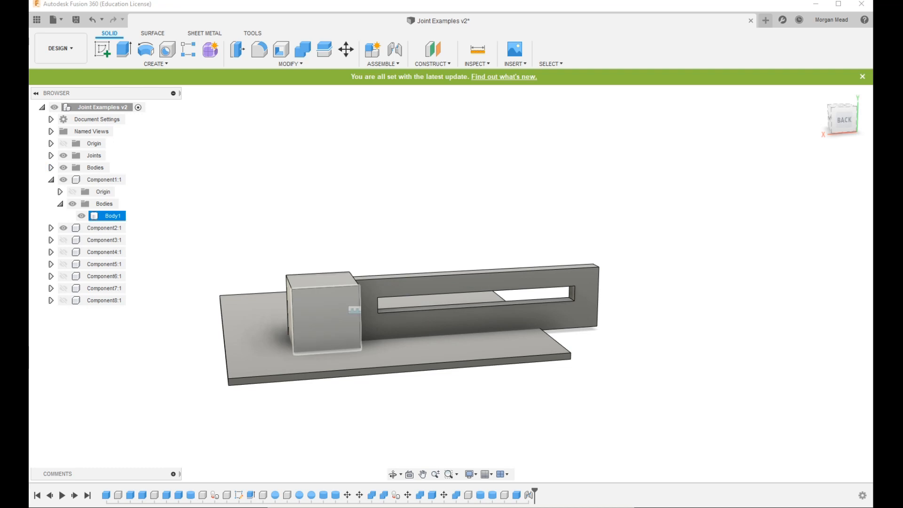
# - Test the rigid joint by moving the cube and slotted bar around above the plate, reverting their positions after the trials
pyautogui.moveTo(355, 310); pyautogui.dragTo(327, 292)
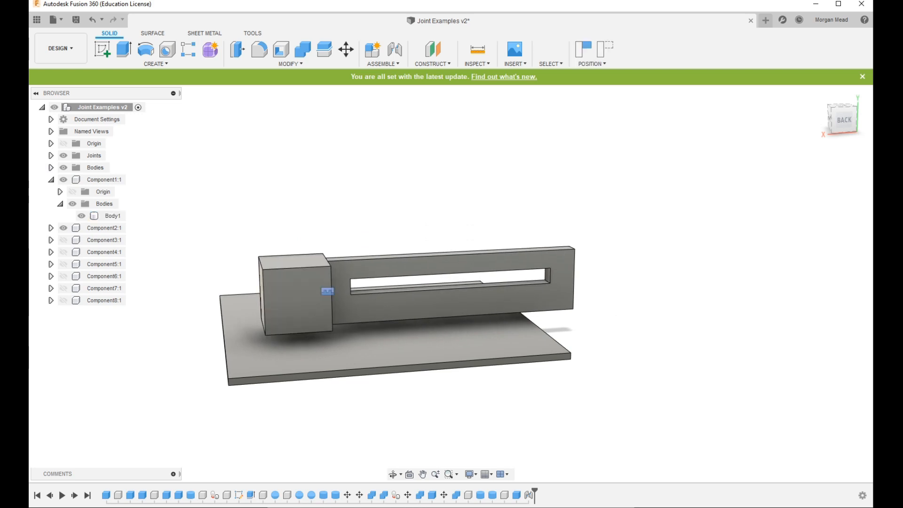
pyautogui.click(328, 292)
pyautogui.moveTo(328, 291); pyautogui.dragTo(369, 215)
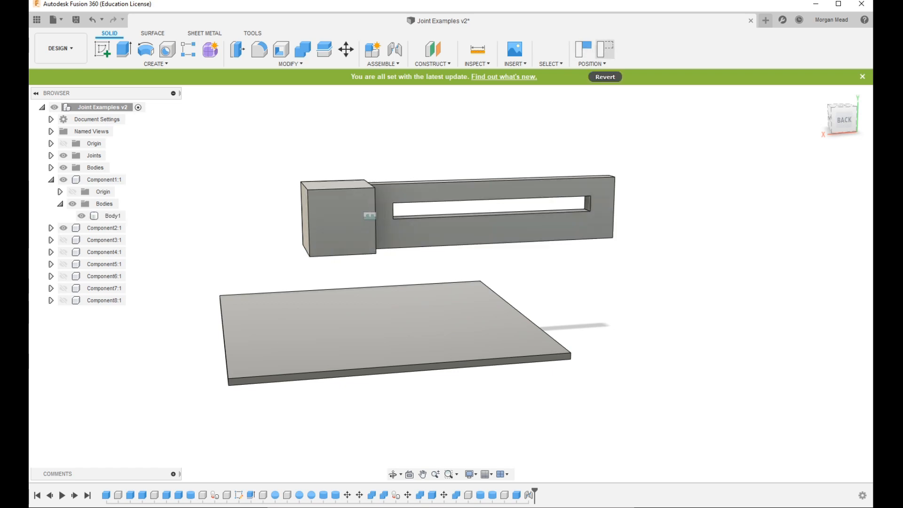
pyautogui.click(605, 50)
pyautogui.moveTo(325, 317); pyautogui.dragTo(410, 183)
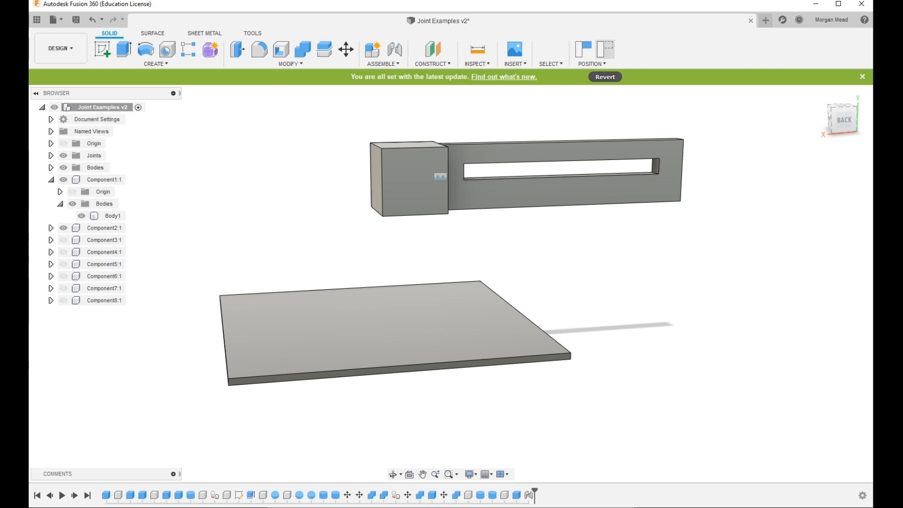
pyautogui.click(605, 49)
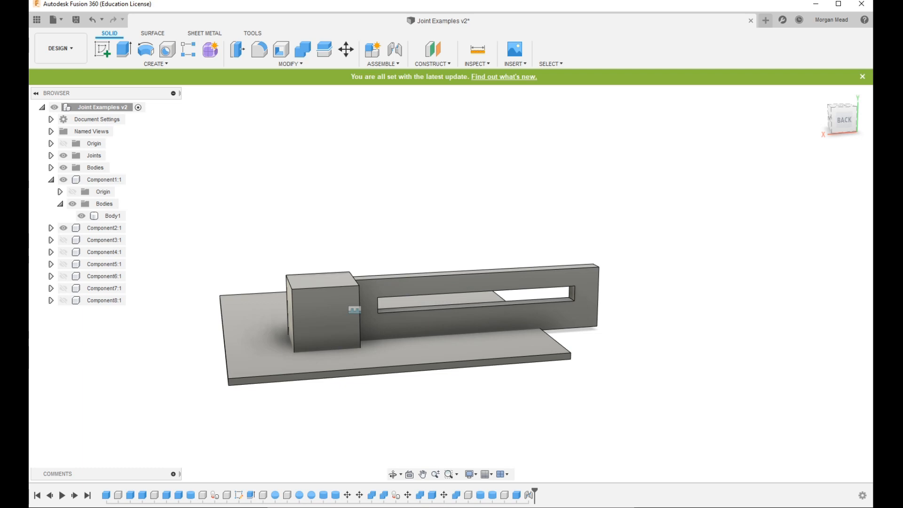
# - Open the rigid joint between the cube and slotted bar for editing, review its settings and leave without changes
pyautogui.click(355, 310)
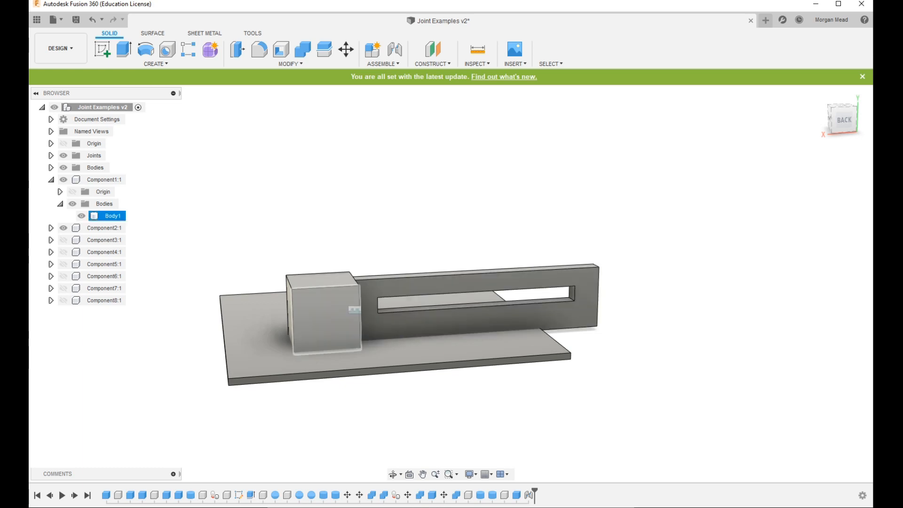
pyautogui.click(355, 310)
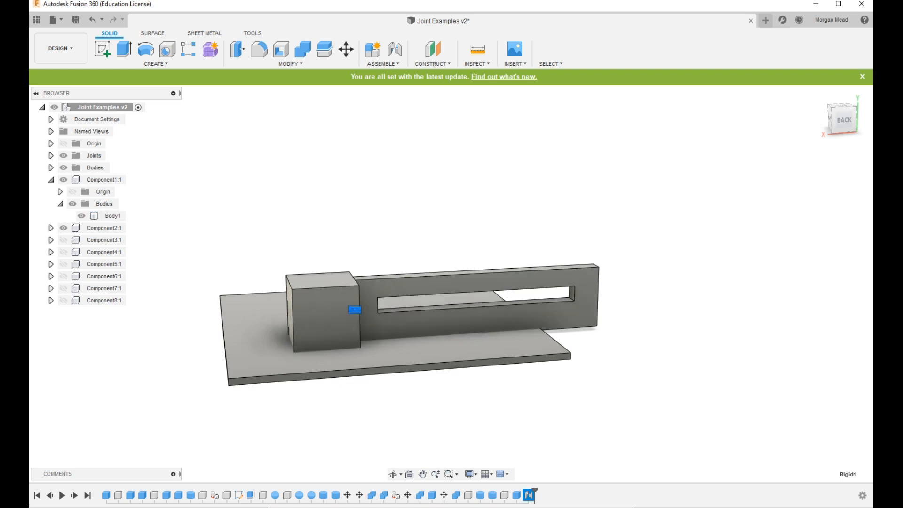
pyautogui.rightClick(529, 495)
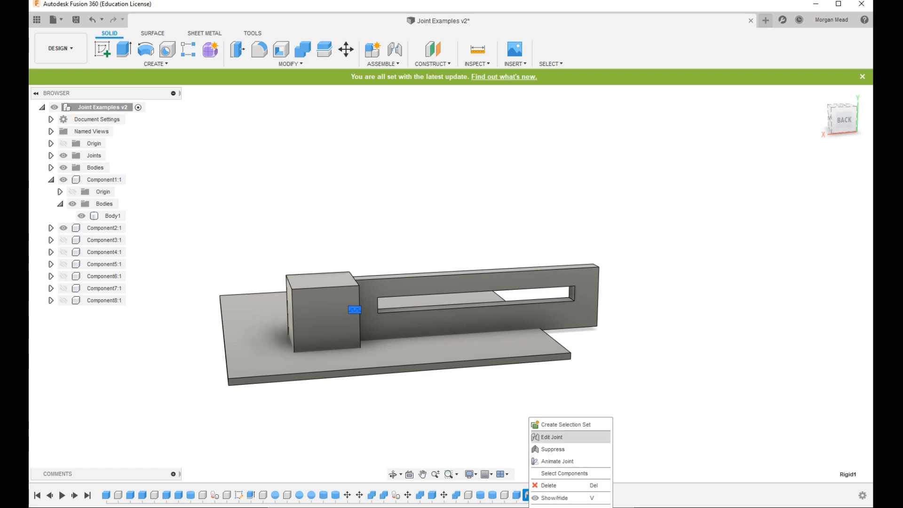
pyautogui.click(551, 437)
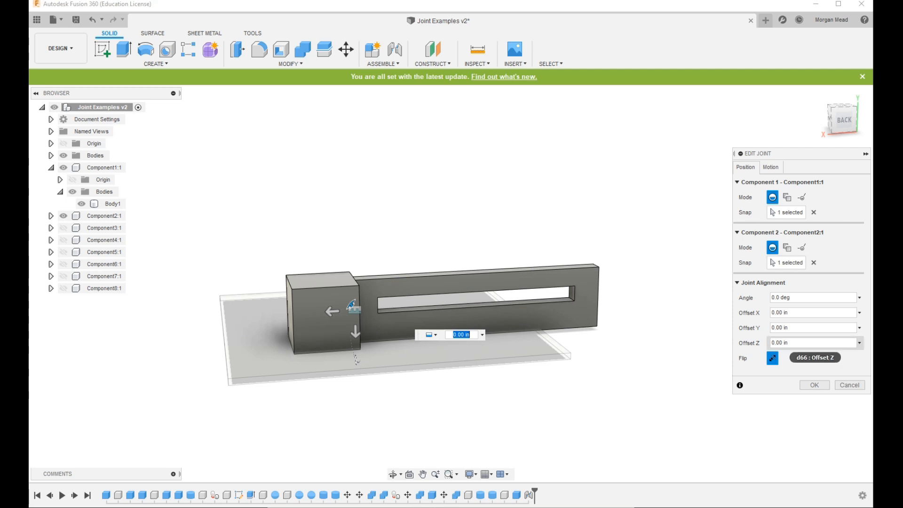
pyautogui.click(850, 385)
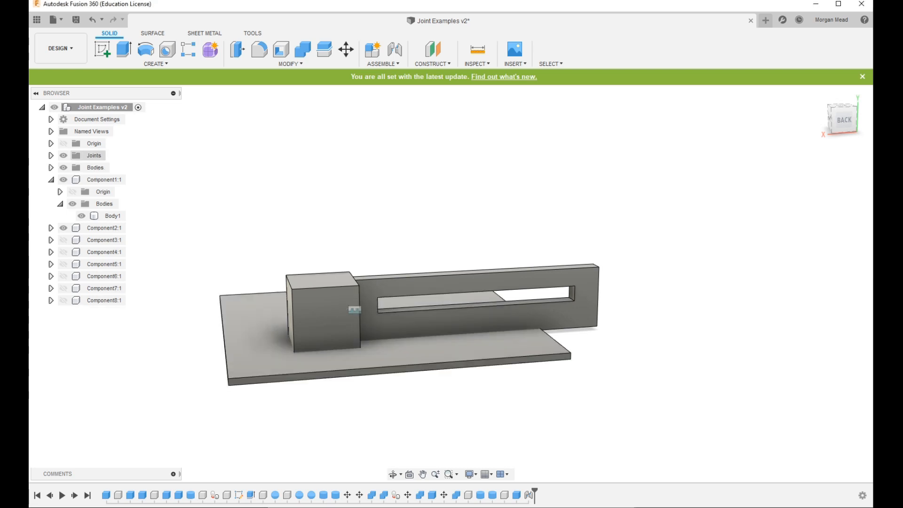
# - Delete the rigid joint Rigid1 from the design's Joints folder
pyautogui.click(51, 155)
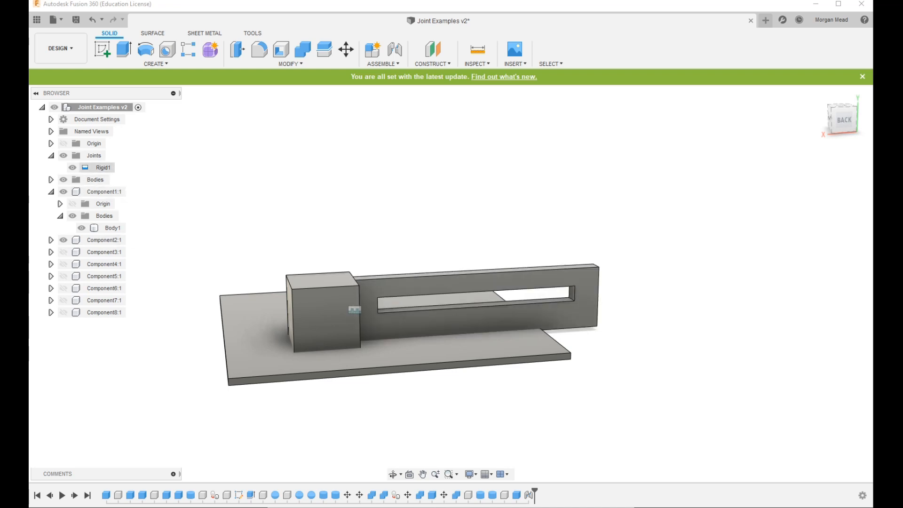
pyautogui.click(104, 167)
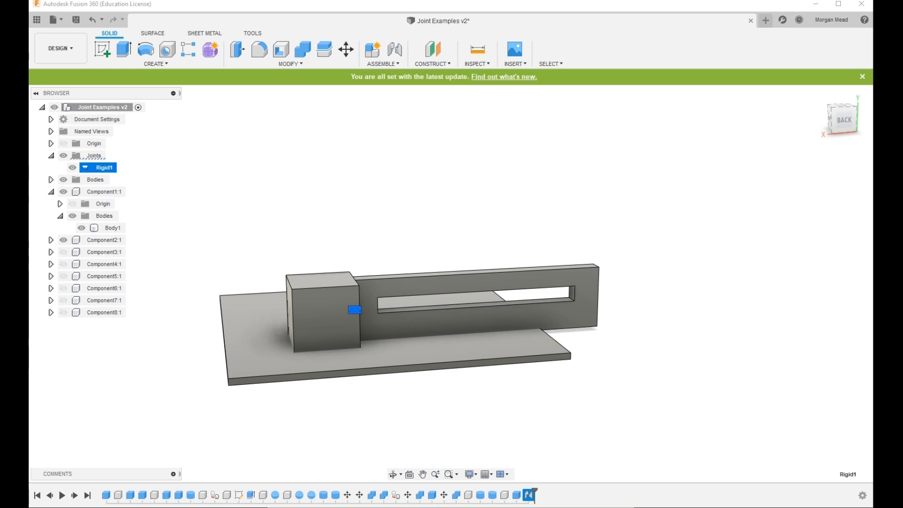
pyautogui.rightClick(104, 169)
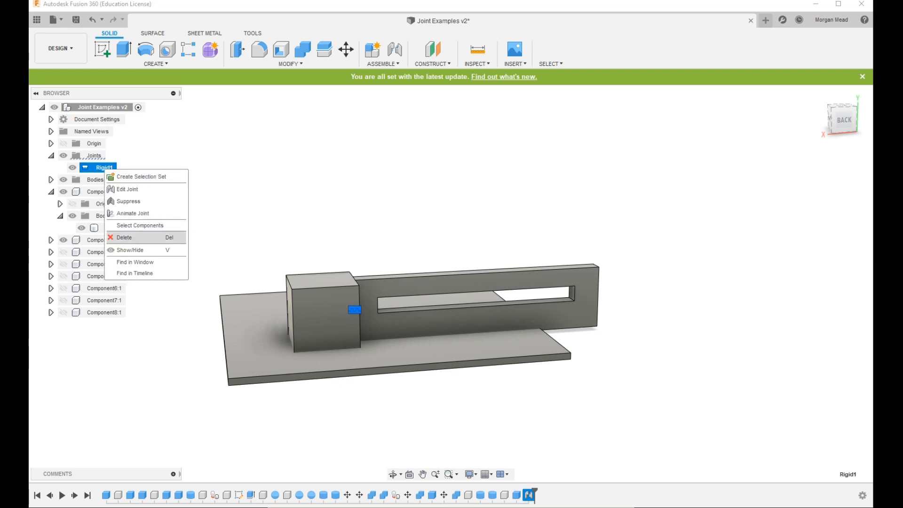
pyautogui.click(132, 237)
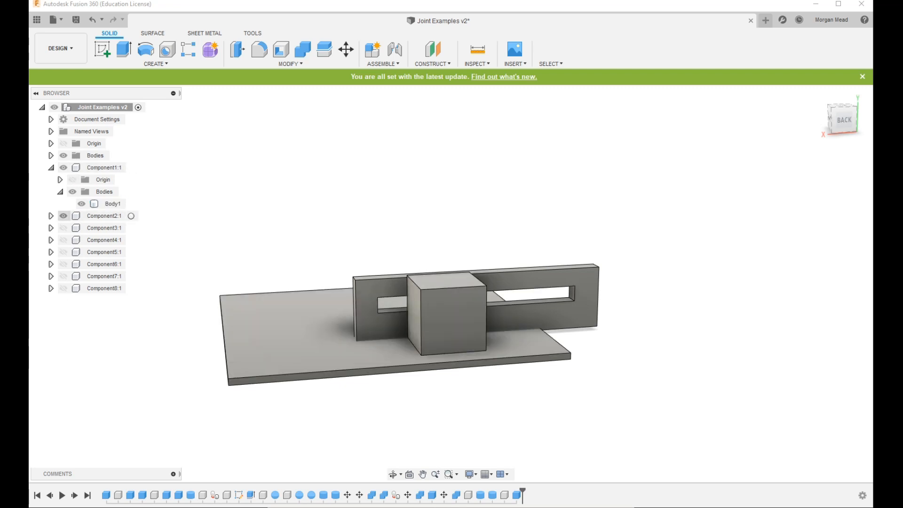
# - Make the hidden Component3 through Component8 visible
pyautogui.click(64, 227)
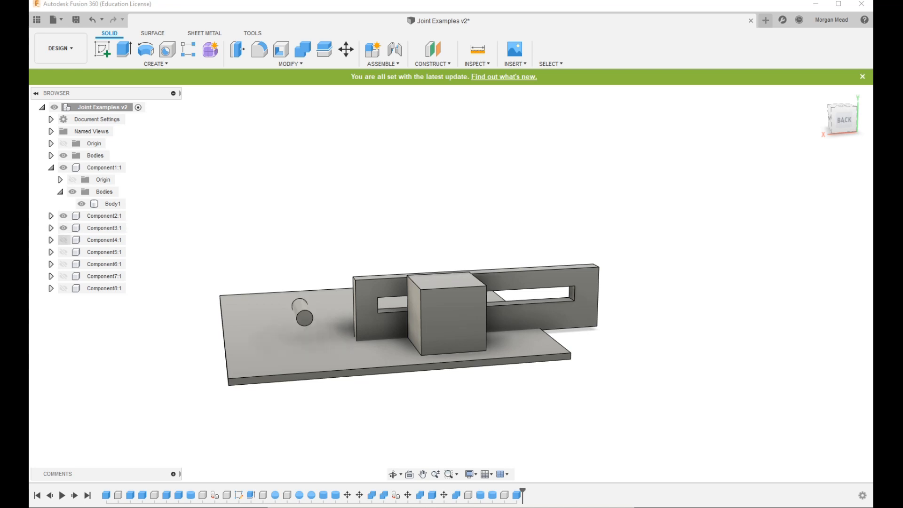
pyautogui.click(64, 240)
pyautogui.click(64, 252)
pyautogui.click(64, 264)
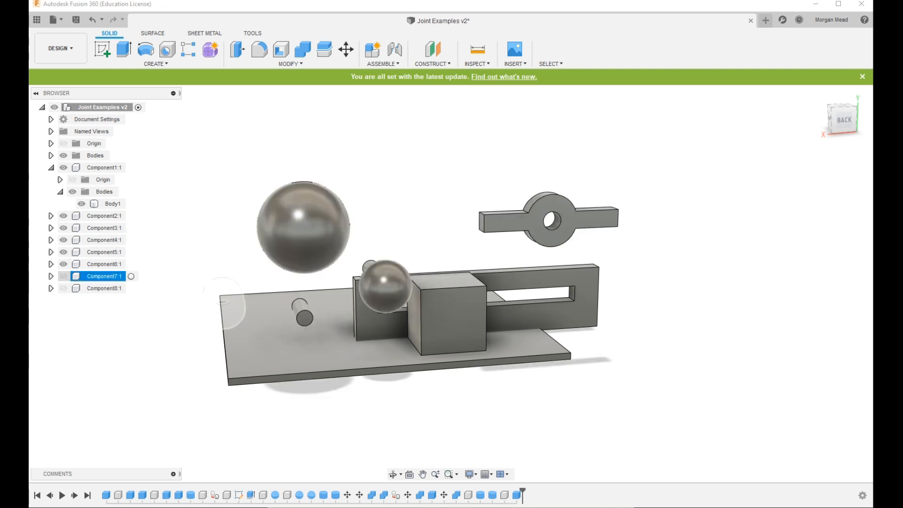
pyautogui.click(63, 276)
pyautogui.click(63, 289)
pyautogui.keyDown('shift'); pyautogui.moveTo(368, 248); pyautogui.dragTo(520, 254, button='middle'); pyautogui.keyUp('shift')
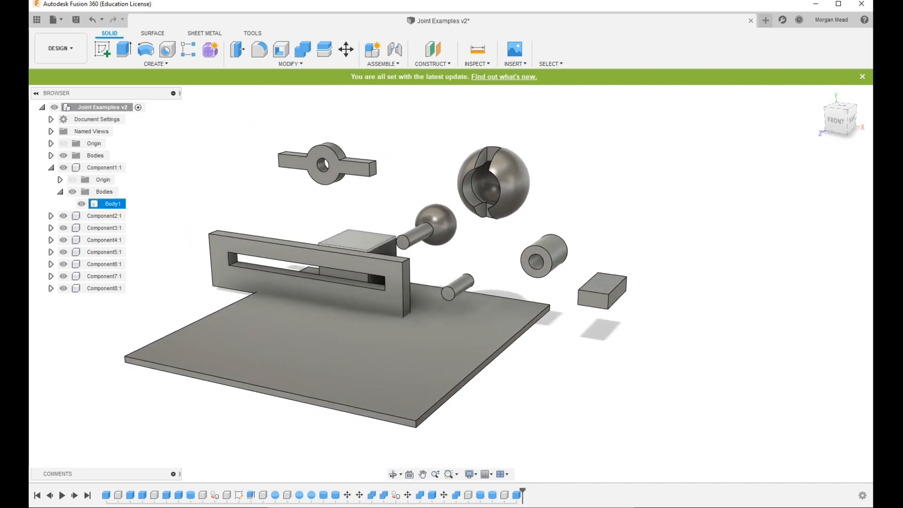
# - Translate the cube, Body1 of Component1, about 2.889 in along Z so it sits clear of the slotted bar
pyautogui.click(112, 204)
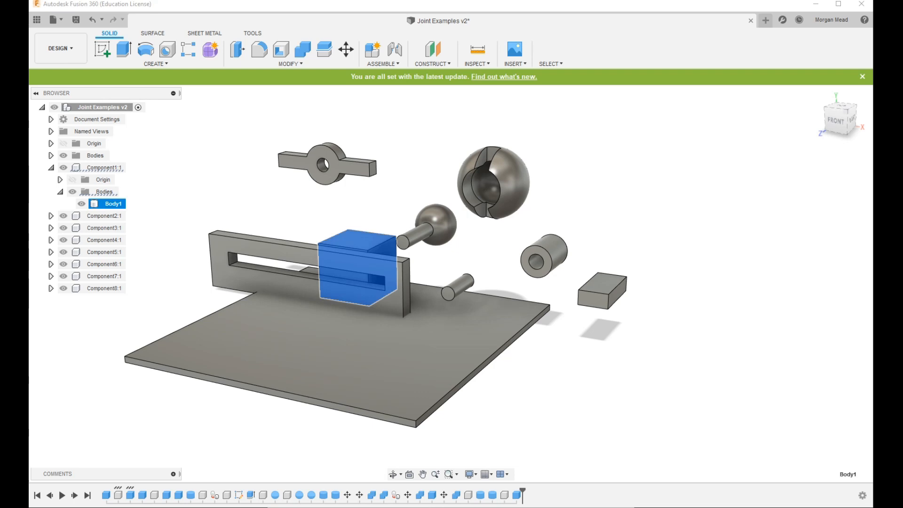
pyautogui.press('m')
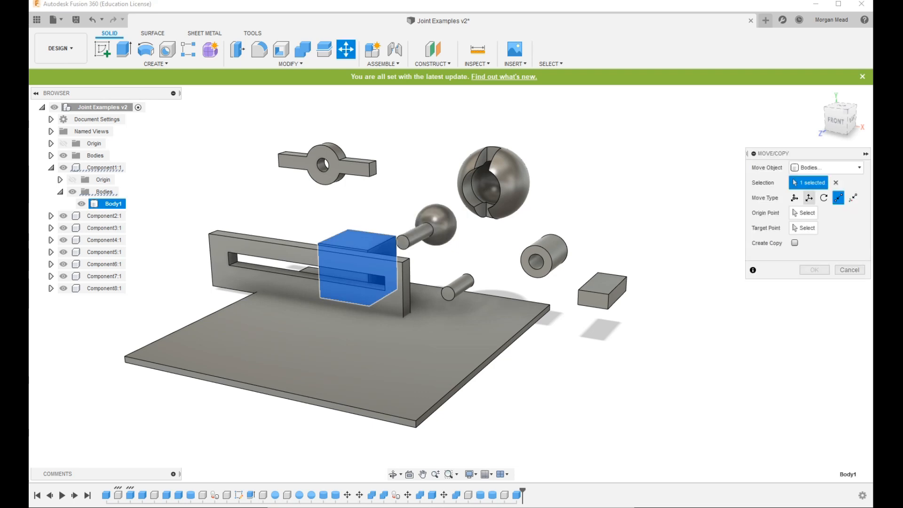
pyautogui.click(809, 198)
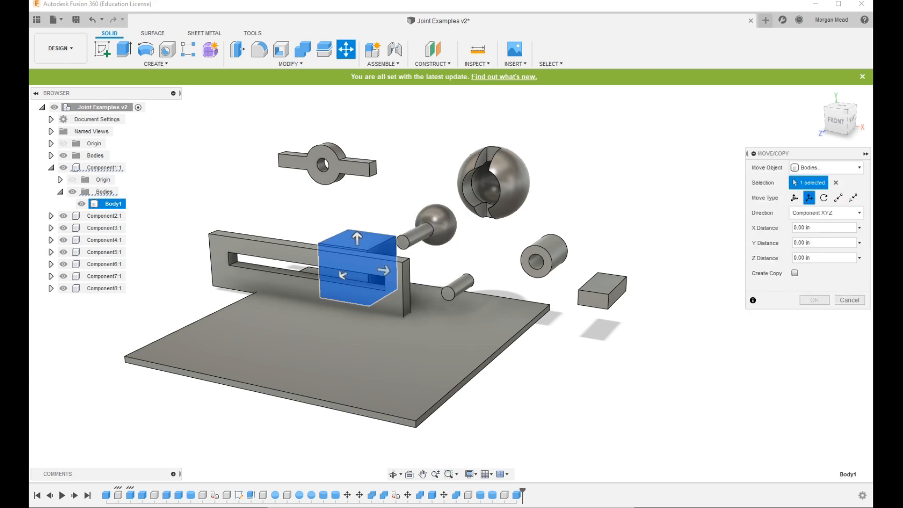
pyautogui.moveTo(343, 275); pyautogui.dragTo(243, 328)
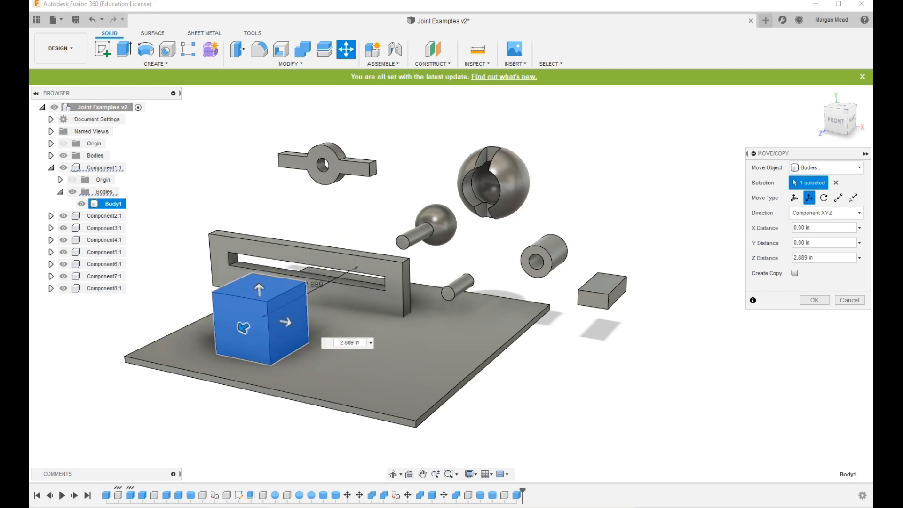
pyautogui.press('Return')
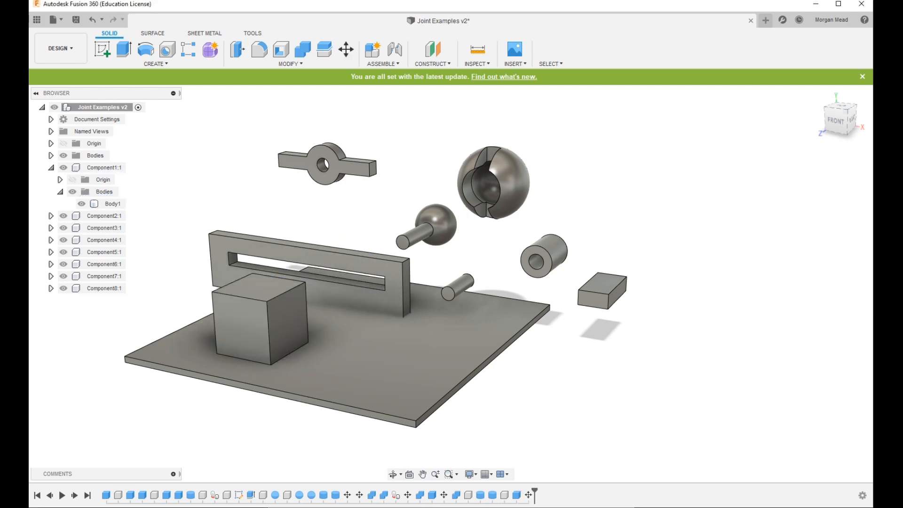
pyautogui.keyDown('shift'); pyautogui.moveTo(366, 282); pyautogui.dragTo(277, 291, button='middle'); pyautogui.keyUp('shift')
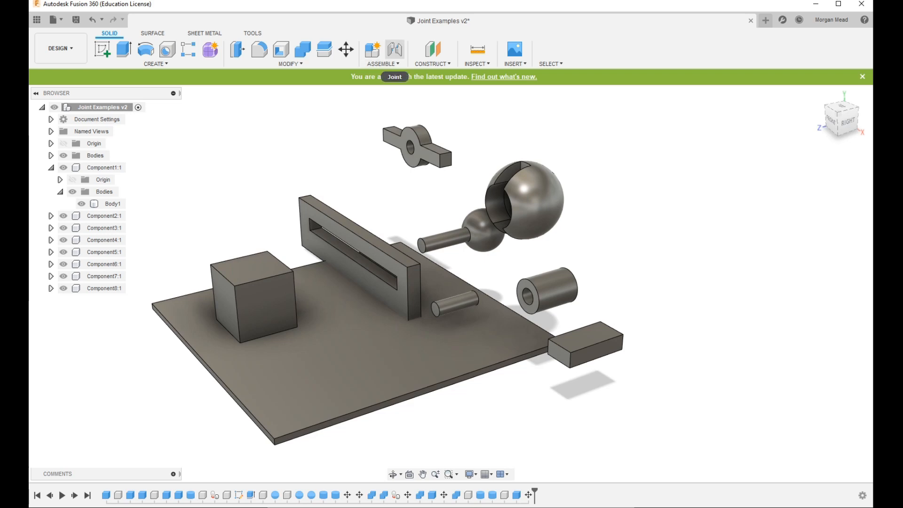
# - Start a new joint with the motion type Revolute and clear the mistaken snap on the slotted bar
pyautogui.click(395, 49)
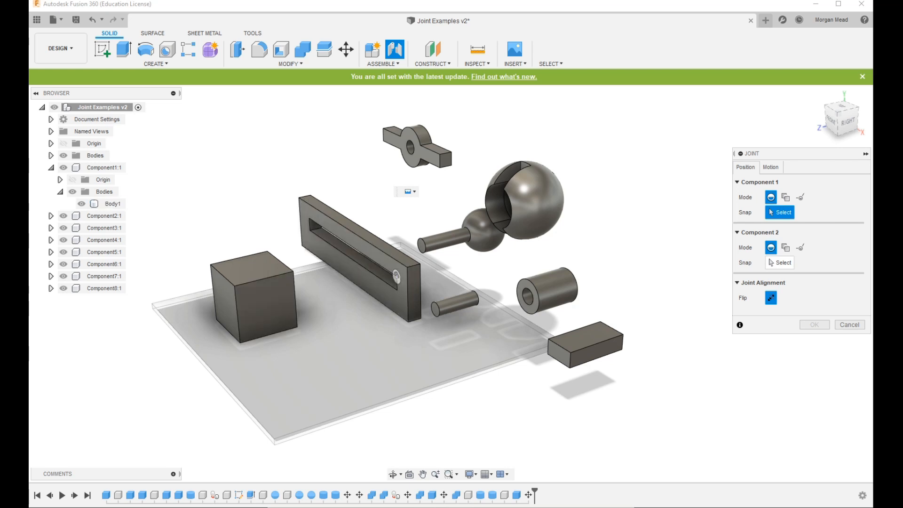
pyautogui.click(409, 191)
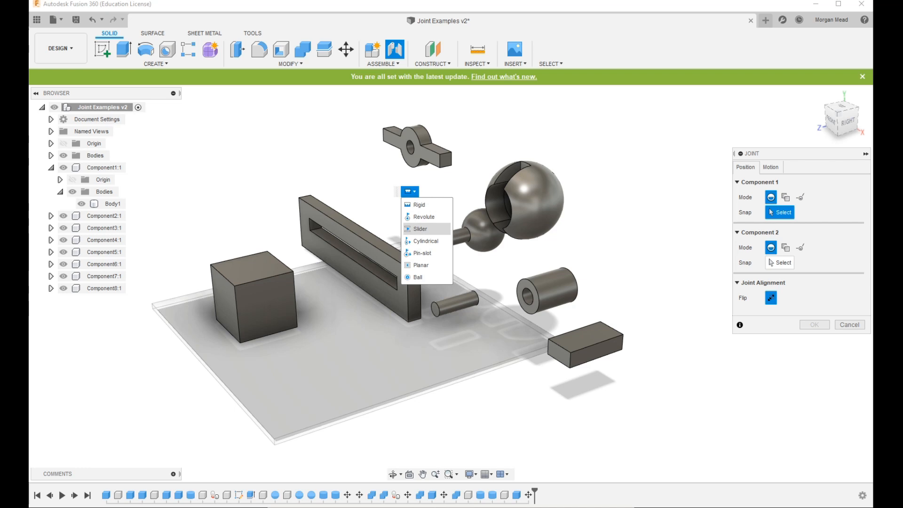
pyautogui.click(419, 265)
pyautogui.click(415, 267)
pyautogui.click(410, 192)
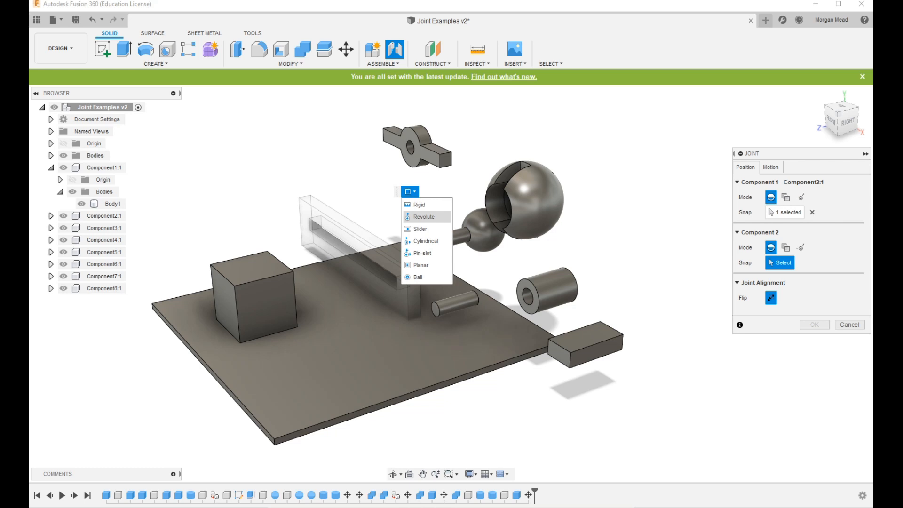
pyautogui.click(423, 217)
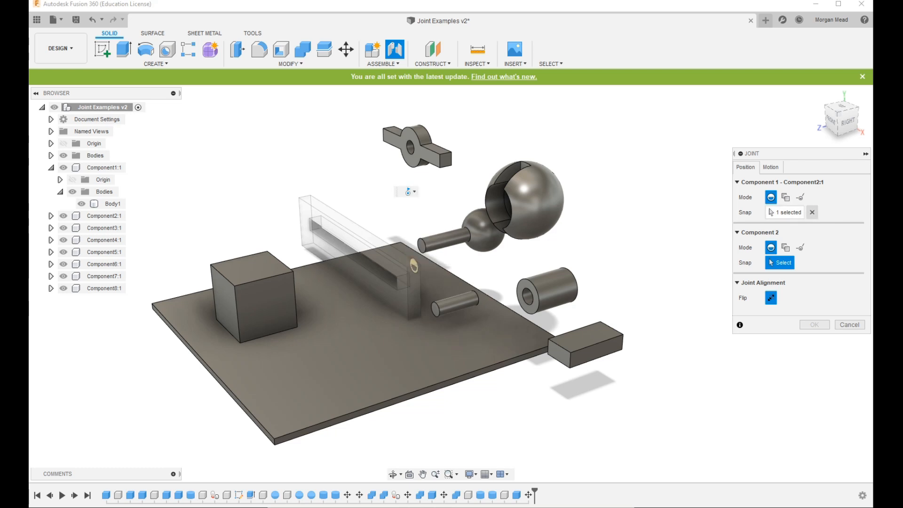
pyautogui.click(812, 212)
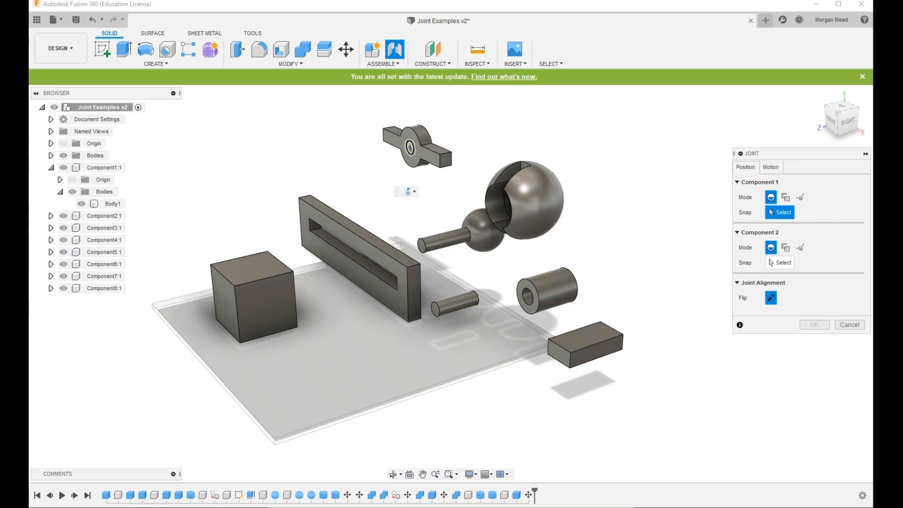
# - Snap the hole centre of Component4 to the end face of Component3's pin and create the revolute joint with zero angle and offsets
pyautogui.click(410, 148)
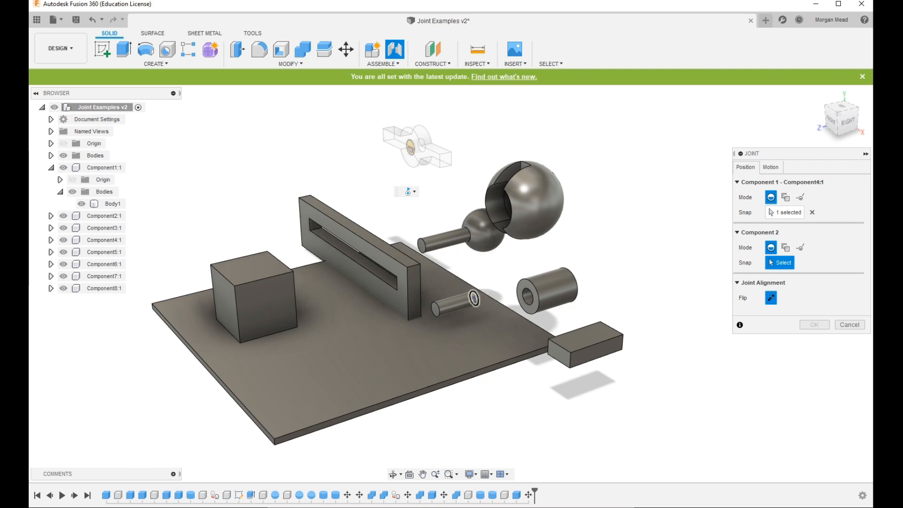
pyautogui.click(474, 299)
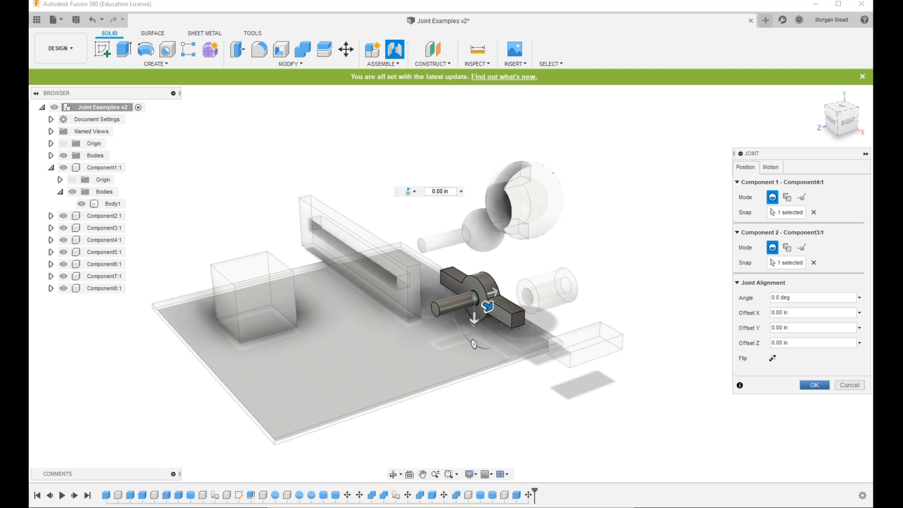
pyautogui.click(814, 385)
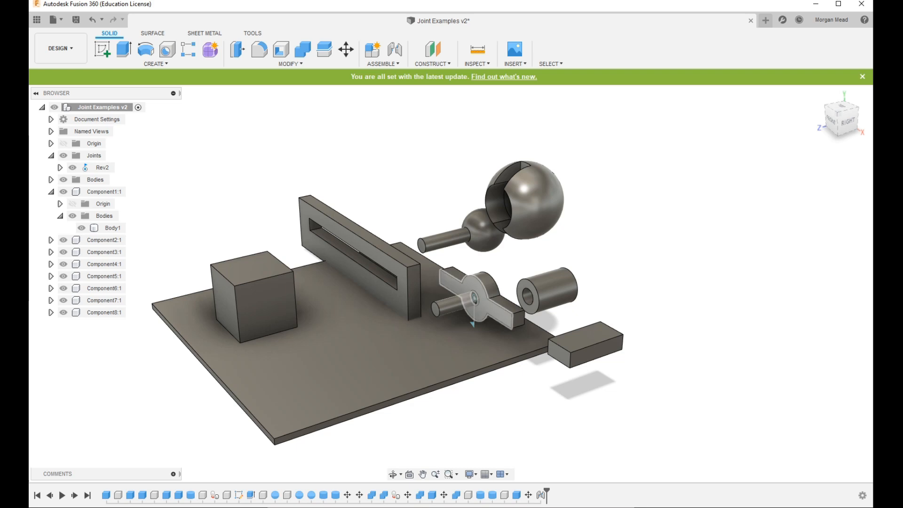
# - Test the revolute joint by moving the winged ring and its pin, and restore their positions after each trial
pyautogui.moveTo(489, 306); pyautogui.dragTo(654, 192)
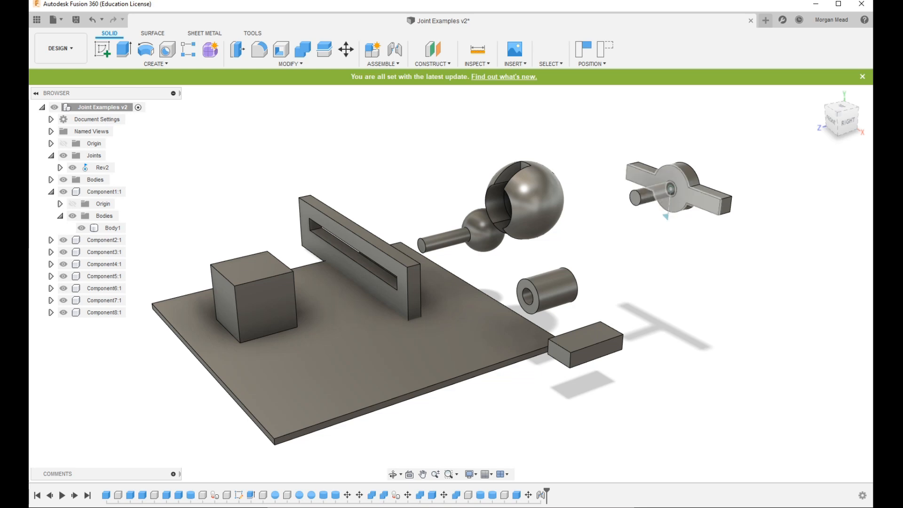
pyautogui.hotkey('ctrl', 'z')
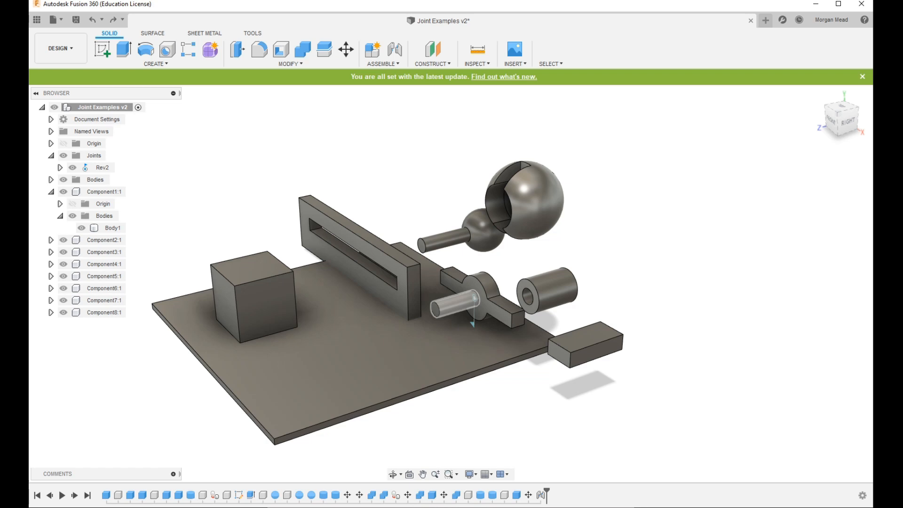
pyautogui.click(454, 304)
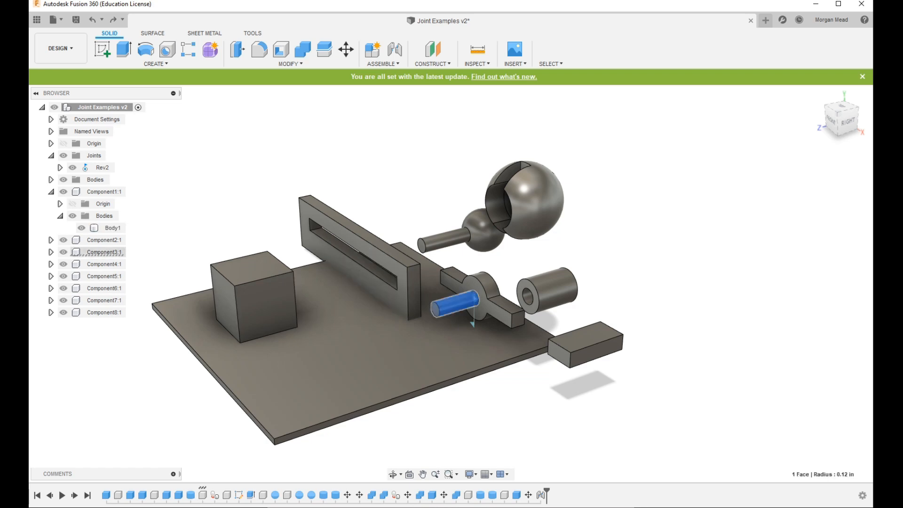
pyautogui.click(107, 252)
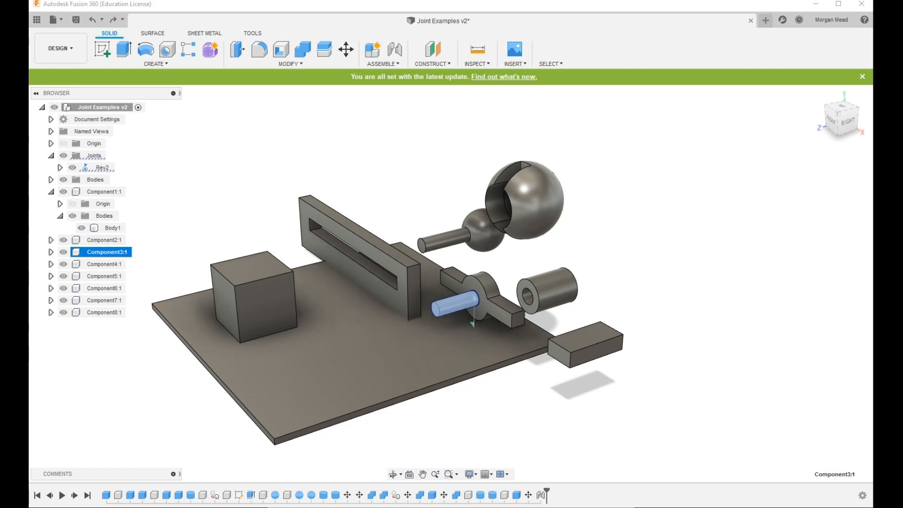
pyautogui.moveTo(486, 303); pyautogui.dragTo(502, 281)
pyautogui.click(606, 49)
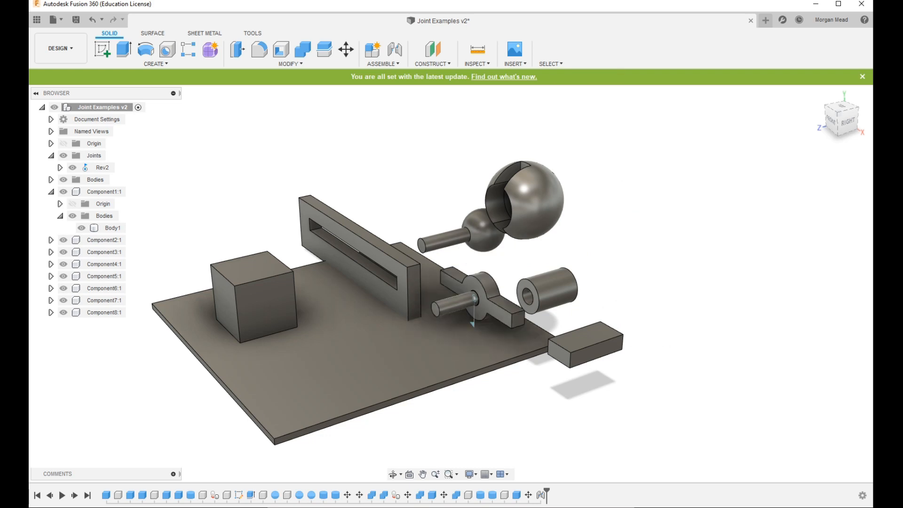
# - Ground the pin, Component3, so it stays fixed in place
pyautogui.click(454, 305)
pyautogui.rightClick(104, 252)
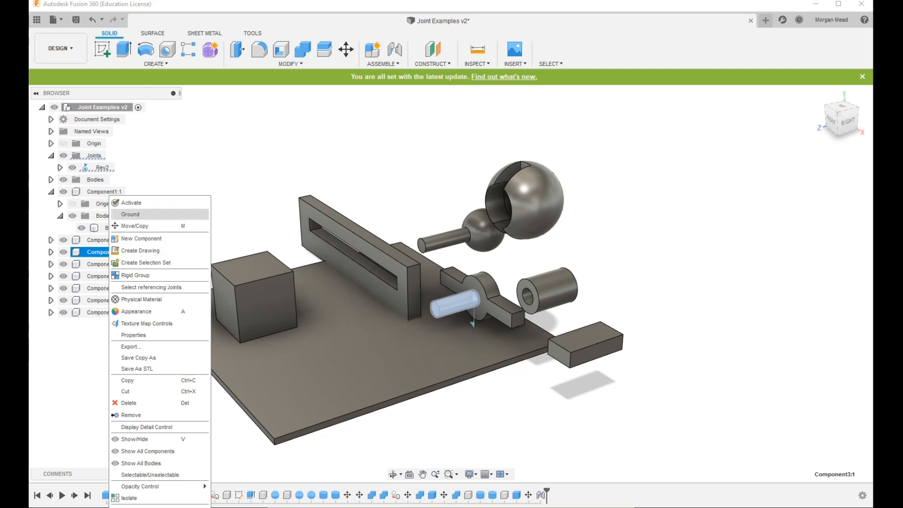
pyautogui.click(136, 214)
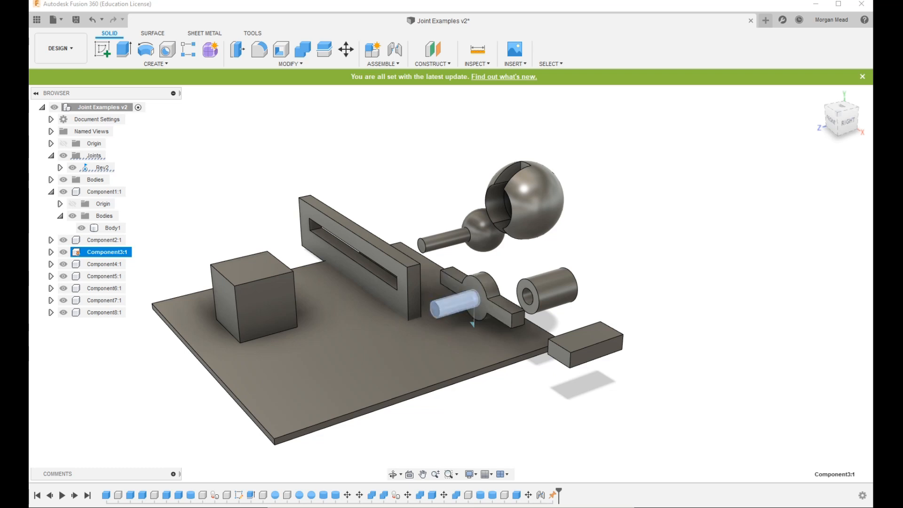
# - Test the revolute joint by swinging the winged ring around the grounded pin, and revert it to its original position
pyautogui.click(500, 306)
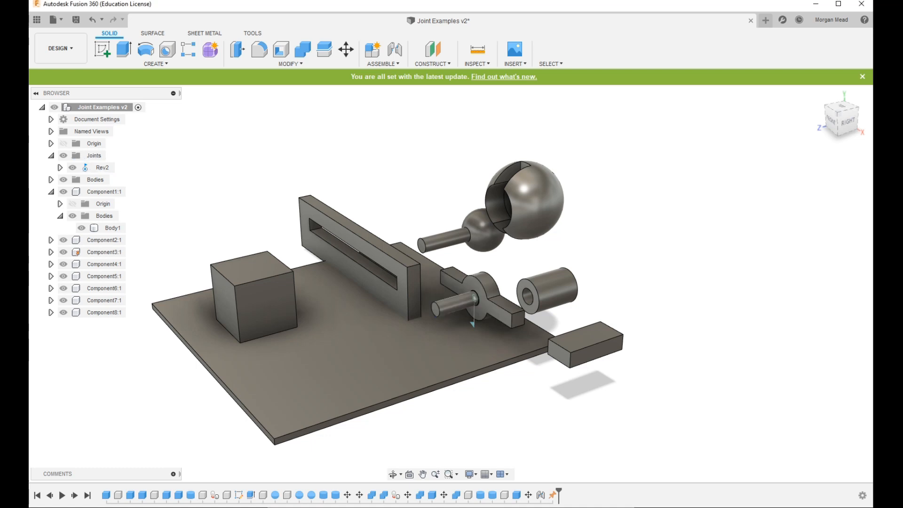
pyautogui.moveTo(500, 307); pyautogui.dragTo(511, 291)
pyautogui.moveTo(450, 292); pyautogui.dragTo(470, 245)
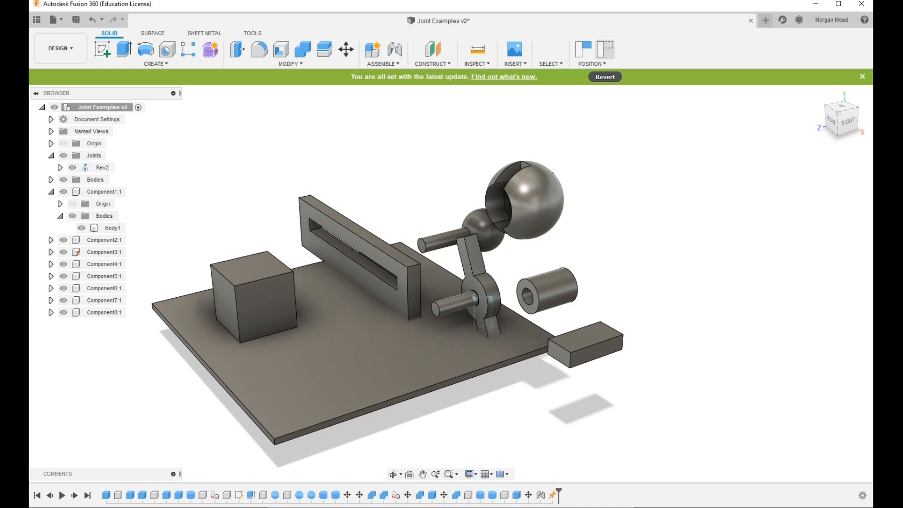
pyautogui.click(605, 49)
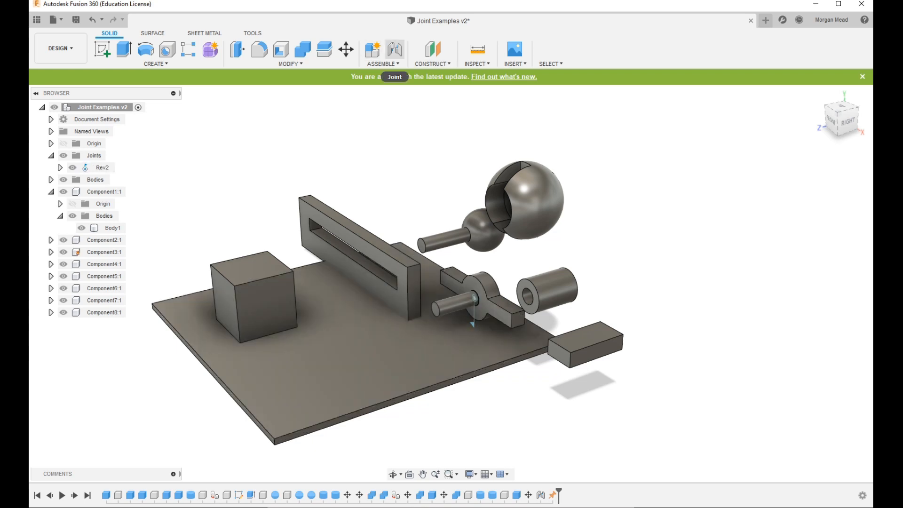
# - Start a new joint with the motion type Slider
pyautogui.click(395, 49)
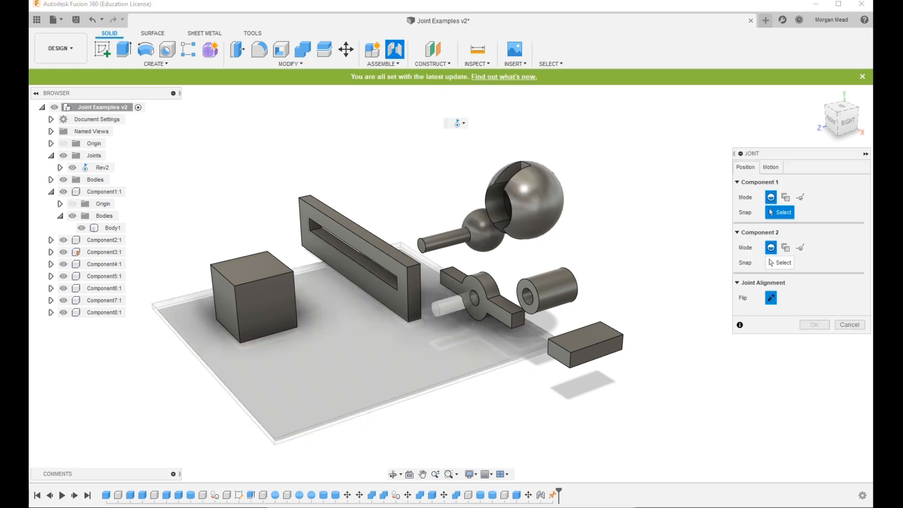
pyautogui.click(459, 124)
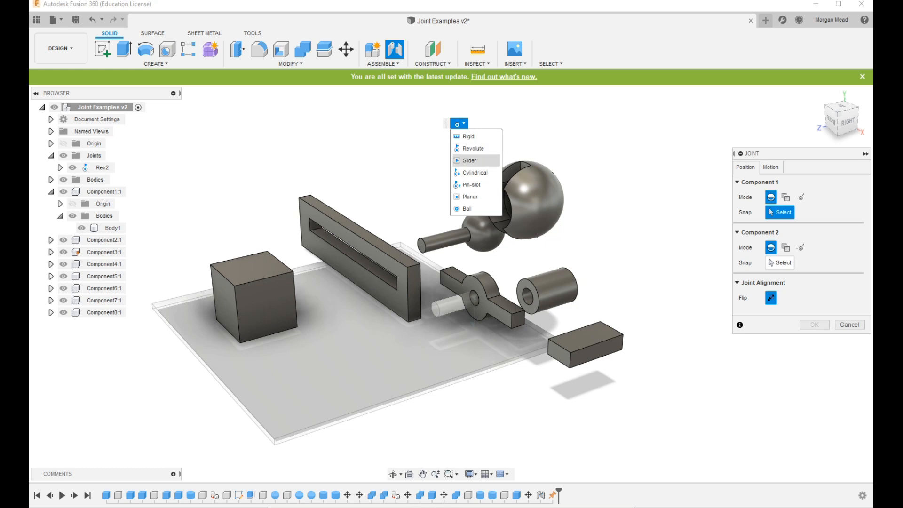
pyautogui.click(470, 161)
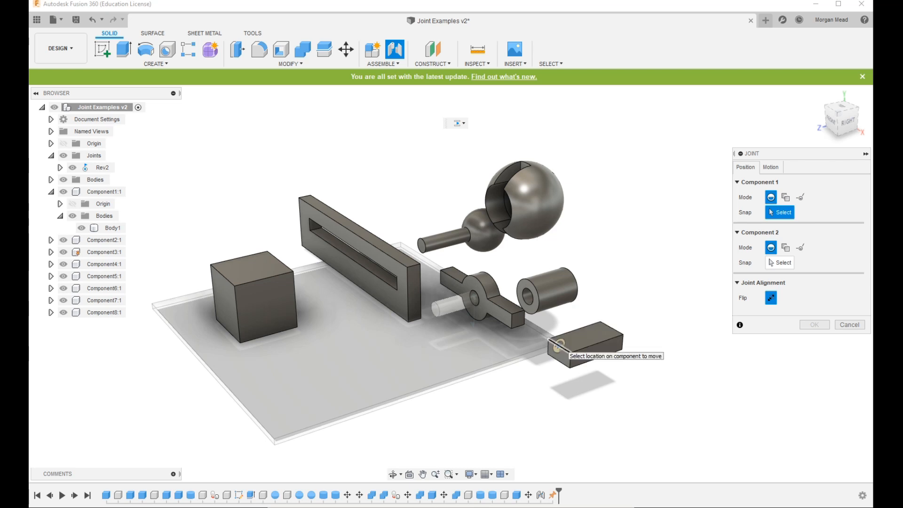
pyautogui.click(558, 346)
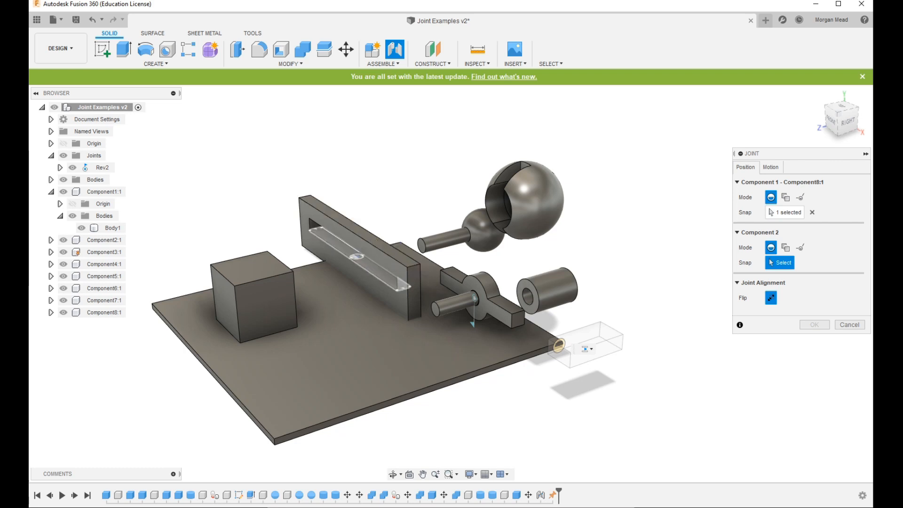
pyautogui.click(356, 257)
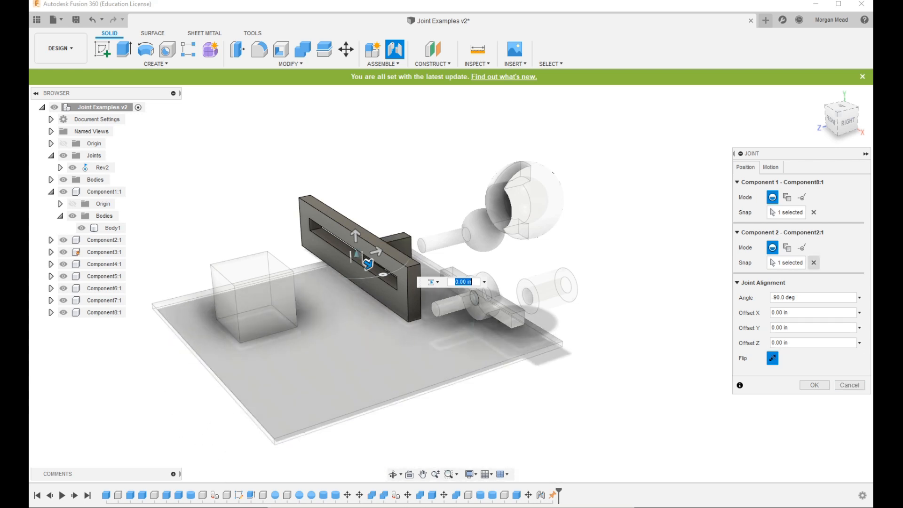
pyautogui.click(814, 262)
pyautogui.click(814, 213)
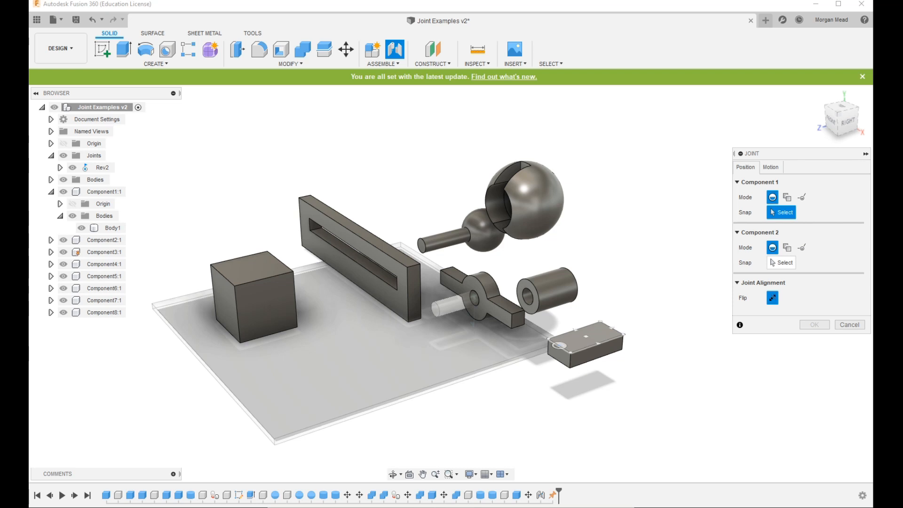
# - Snap the midpoint of Component8's short upper edge to Component2's lower slot face and create the slider joint at -180 degrees with zero offsets
pyautogui.click(560, 346)
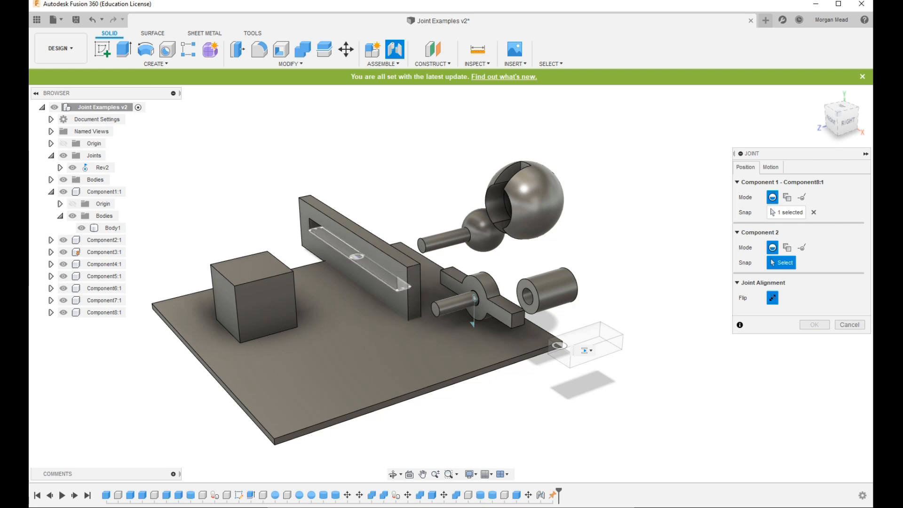
pyautogui.click(351, 258)
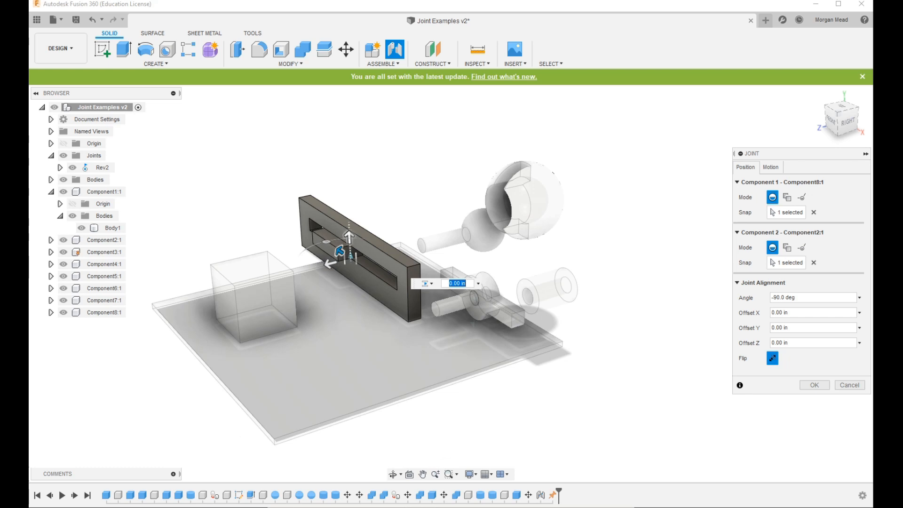
pyautogui.moveTo(339, 252); pyautogui.dragTo(396, 247)
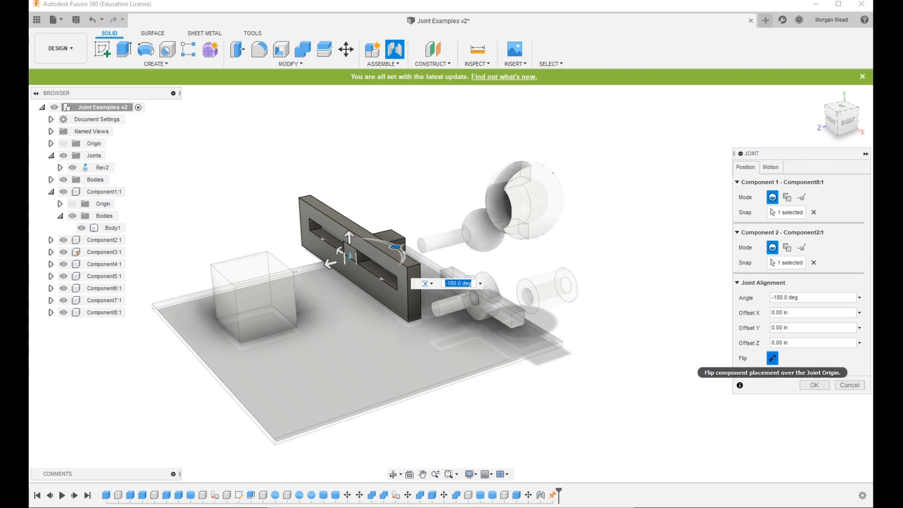
pyautogui.click(772, 359)
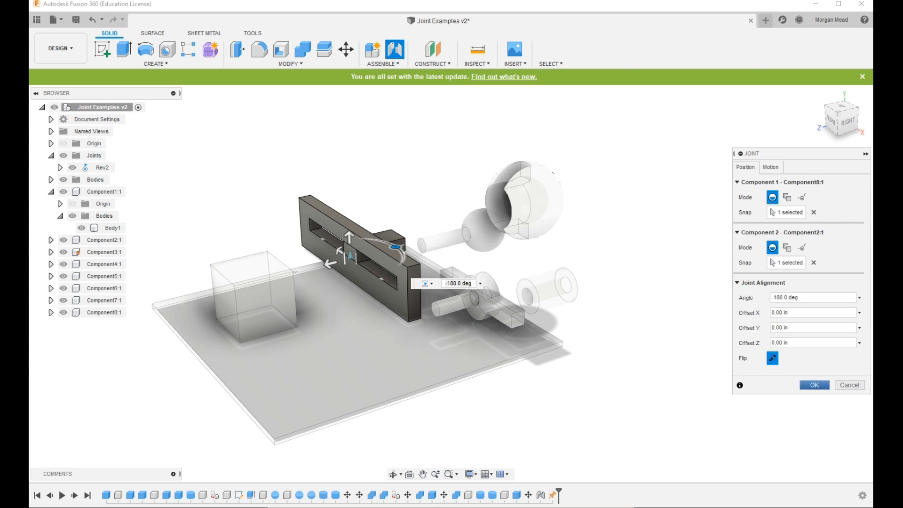
pyautogui.click(814, 385)
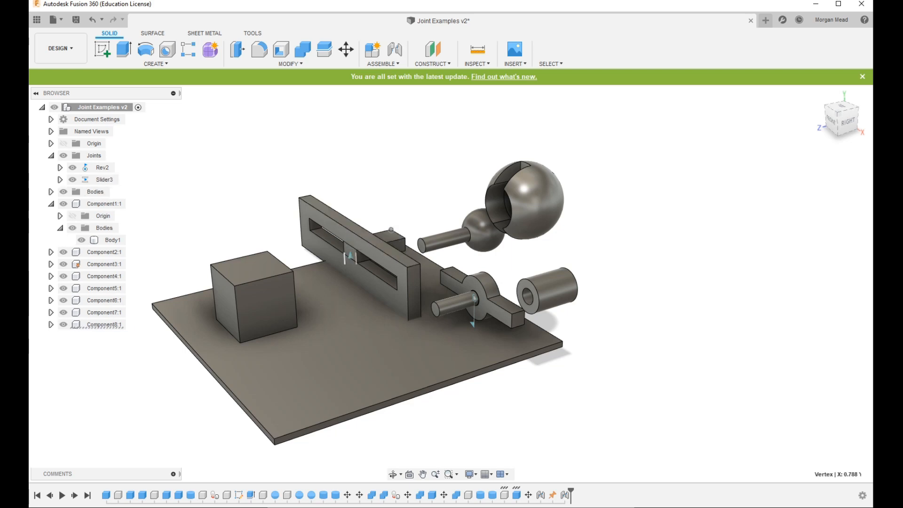
# - Ground the slotted bar, Component2, so it stays fixed in place
pyautogui.doubleClick(390, 238)
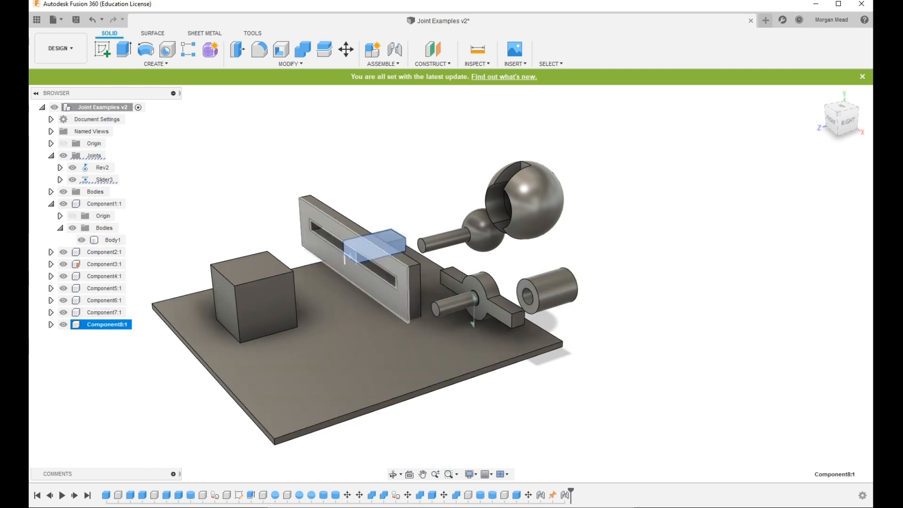
pyautogui.click(353, 270)
pyautogui.click(107, 252)
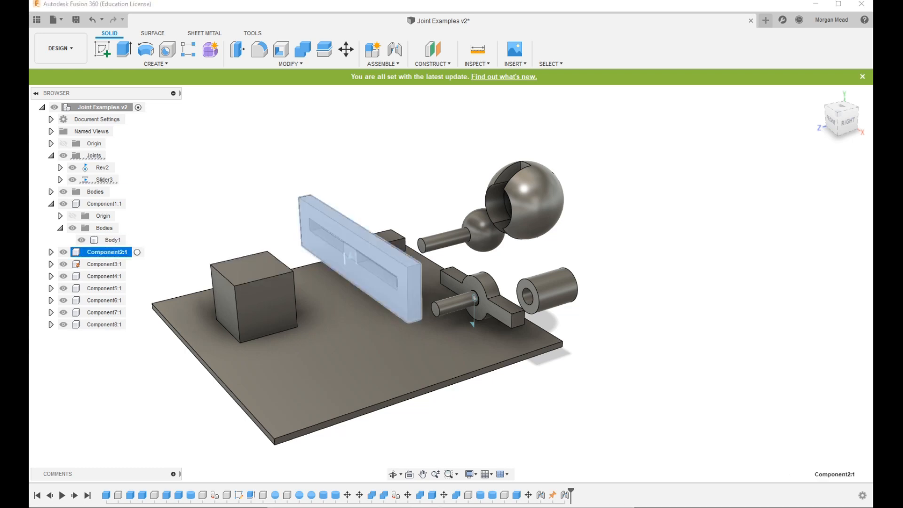
pyautogui.click(352, 270)
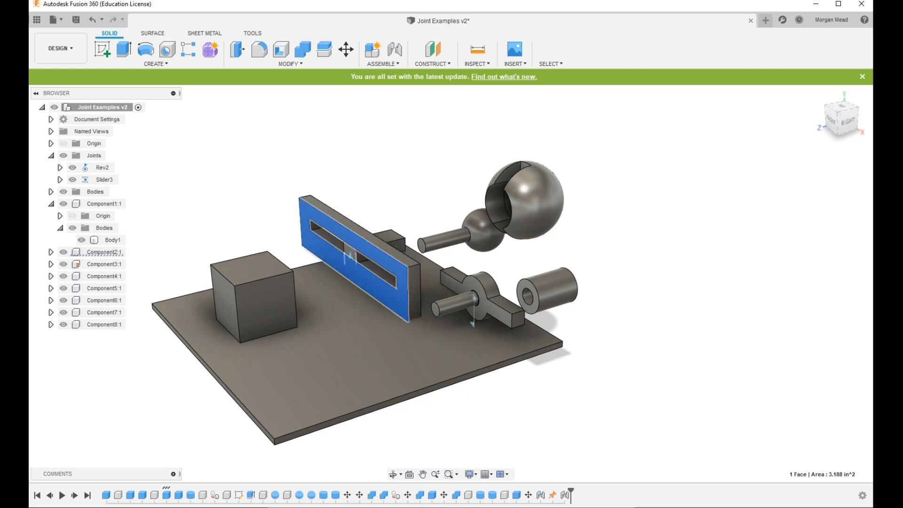
pyautogui.rightClick(89, 252)
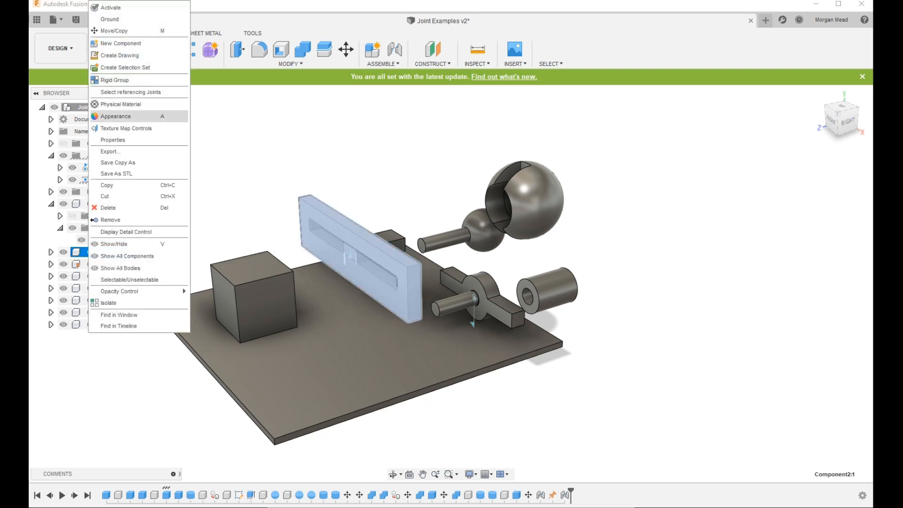
pyautogui.click(111, 19)
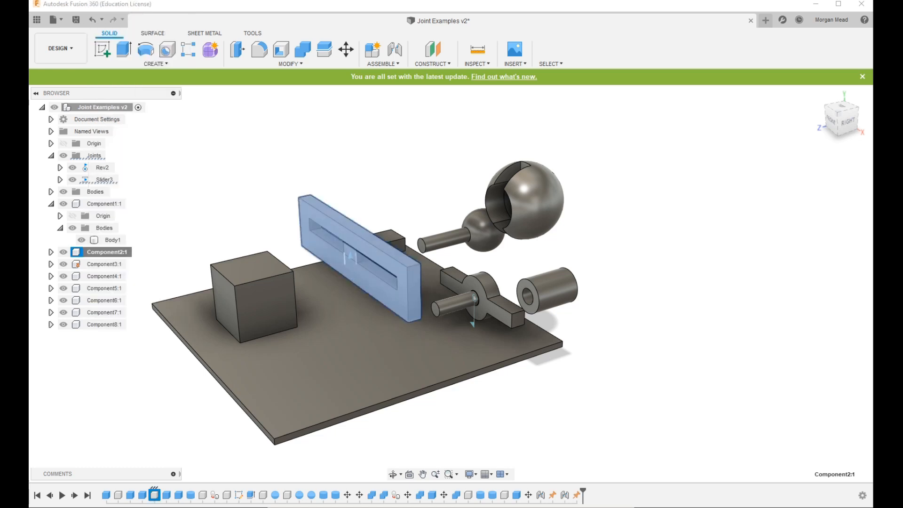
# - Test the slider joint by moving the rectangular block, Component8, and revert it to its original position
pyautogui.click(387, 188)
pyautogui.moveTo(396, 236)
pyautogui.mouseDown()
pyautogui.moveTo(396, 202)
pyautogui.moveTo(398, 330)
pyautogui.moveTo(394, 123)
pyautogui.moveTo(398, 294)
pyautogui.moveTo(396, 210)
pyautogui.moveTo(397, 235)
pyautogui.mouseUp()
pyautogui.click(606, 49)
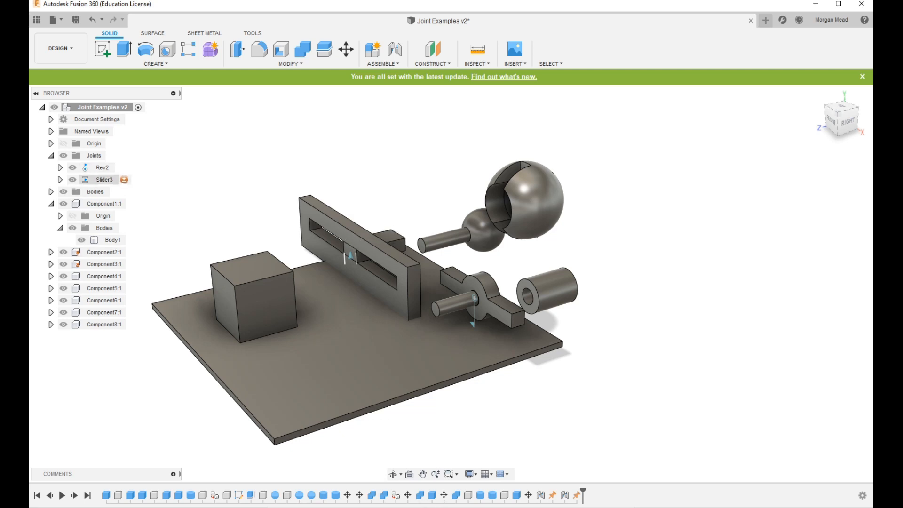
pyautogui.click(105, 179)
pyautogui.click(126, 179)
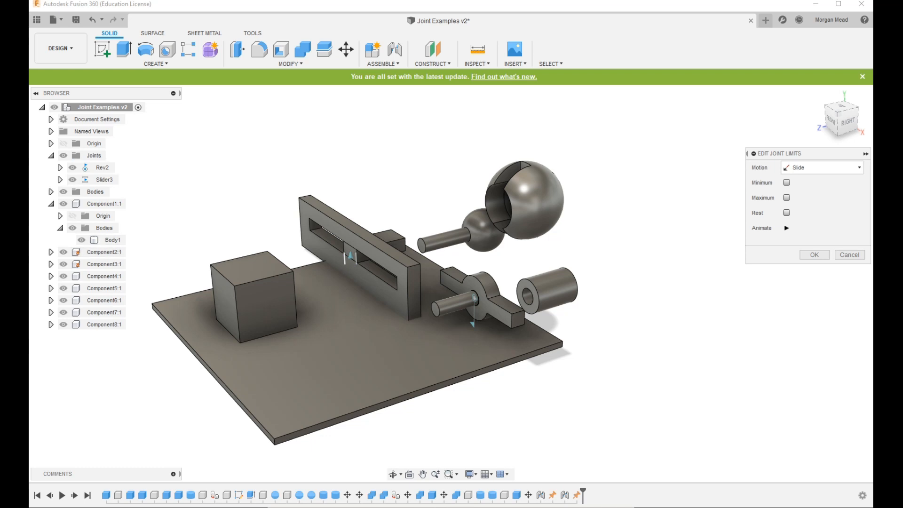
pyautogui.click(850, 254)
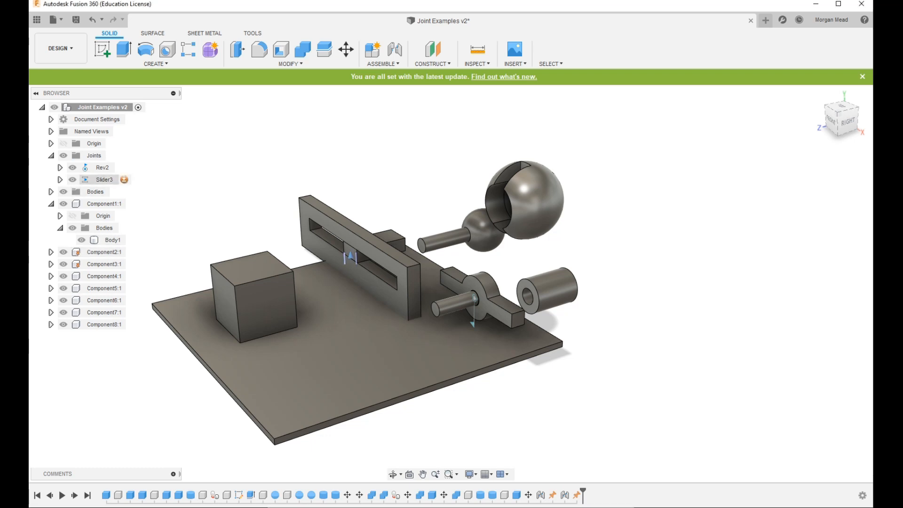
pyautogui.click(565, 495)
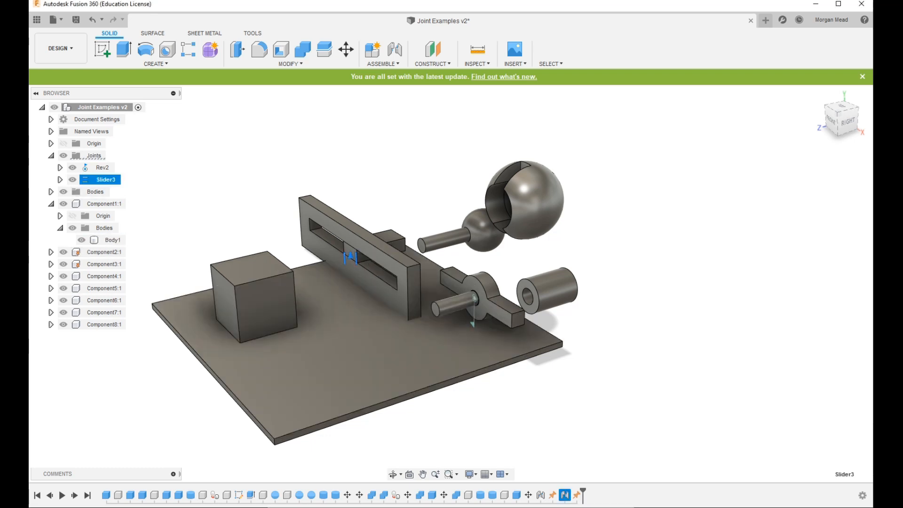
pyautogui.rightClick(564, 495)
pyautogui.click(589, 418)
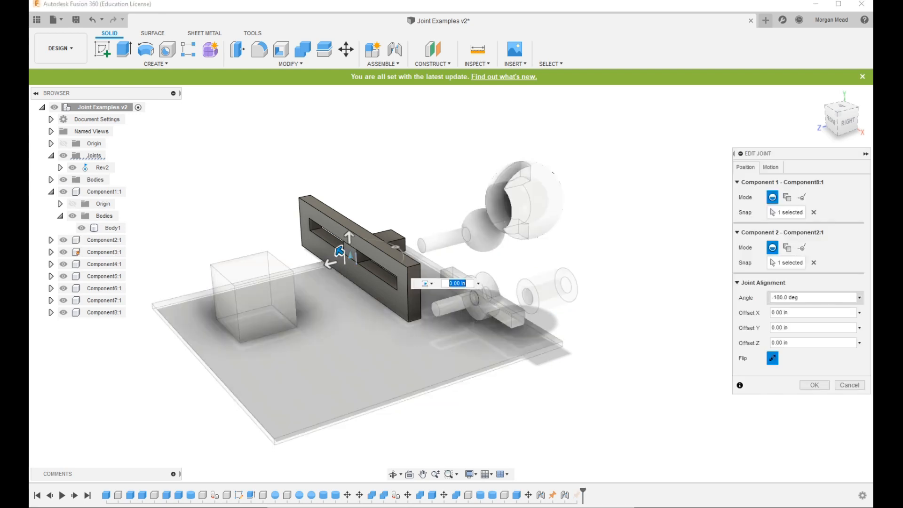
pyautogui.click(786, 298)
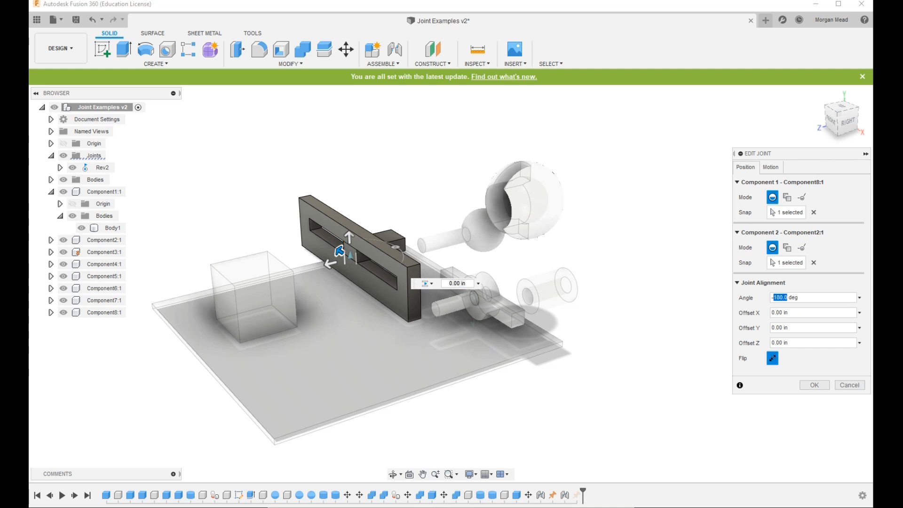
pyautogui.press('Return')
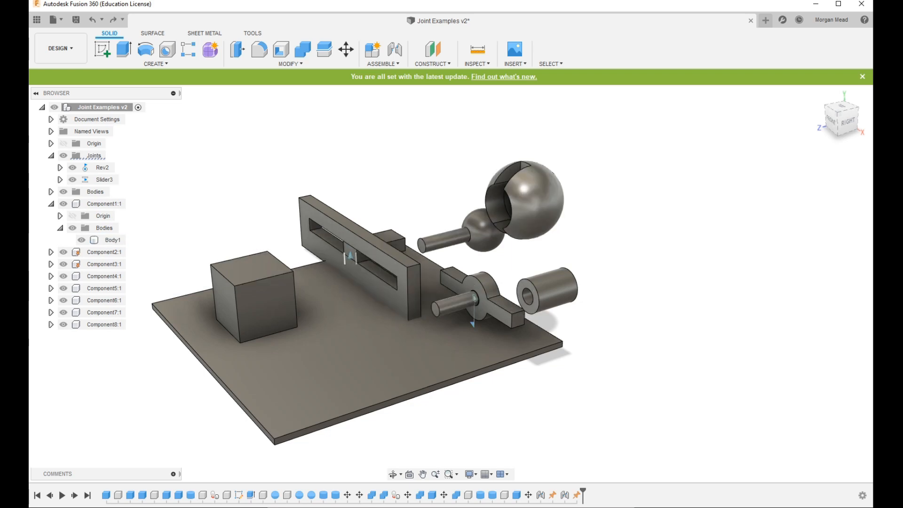
# - Try to replace the Component2 snap while editing the slider joint Slider3
pyautogui.click(564, 495)
pyautogui.rightClick(565, 495)
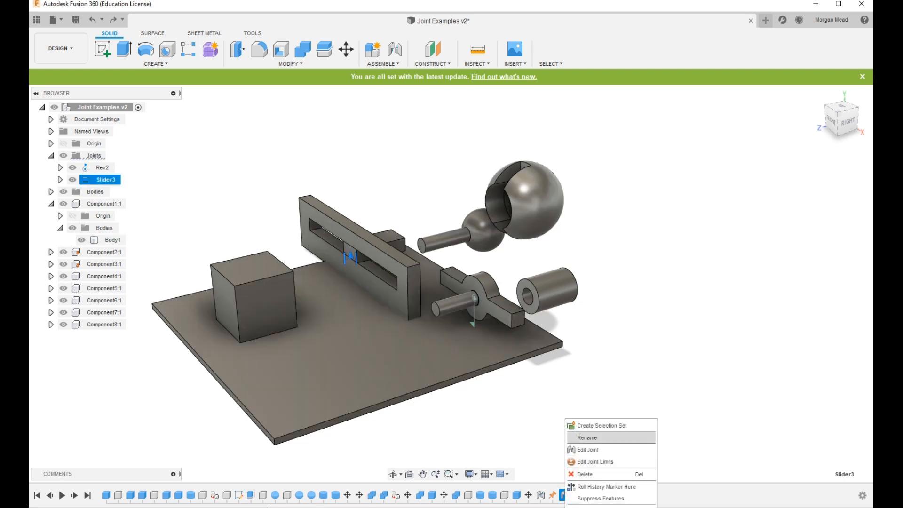
pyautogui.click(588, 449)
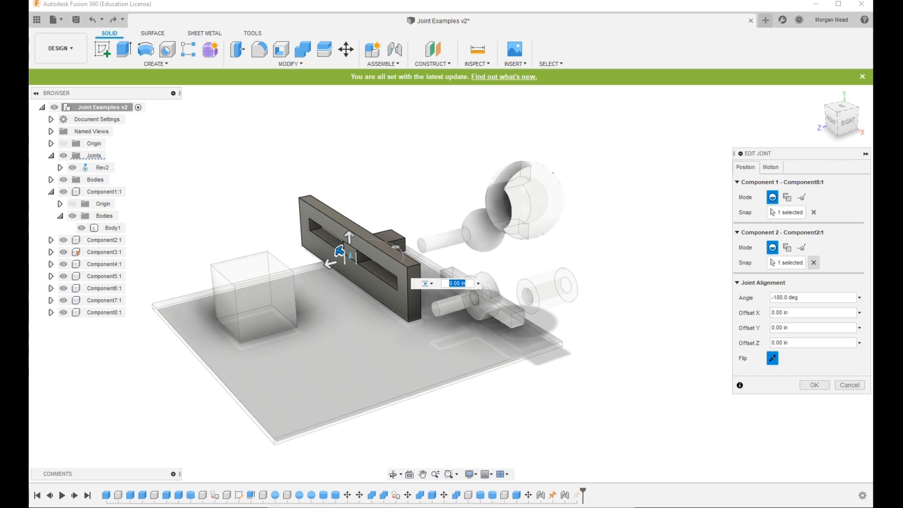
pyautogui.click(814, 262)
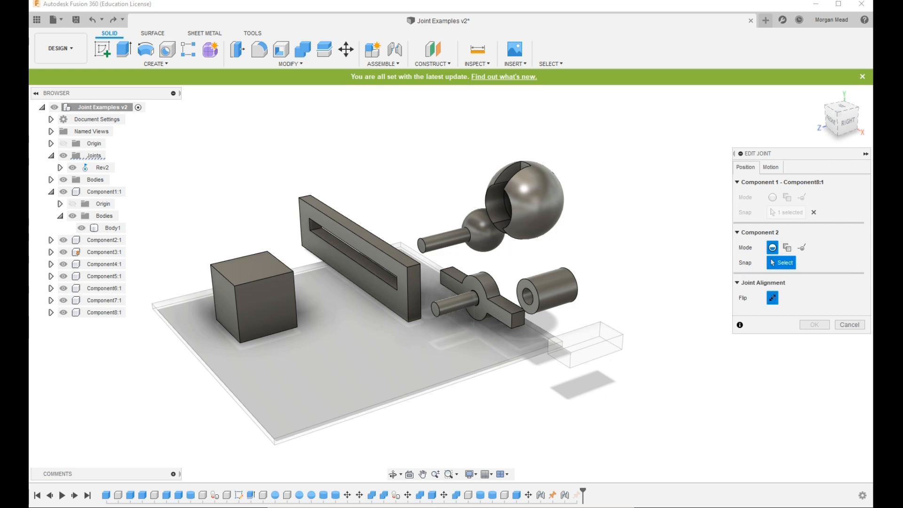
pyautogui.click(850, 324)
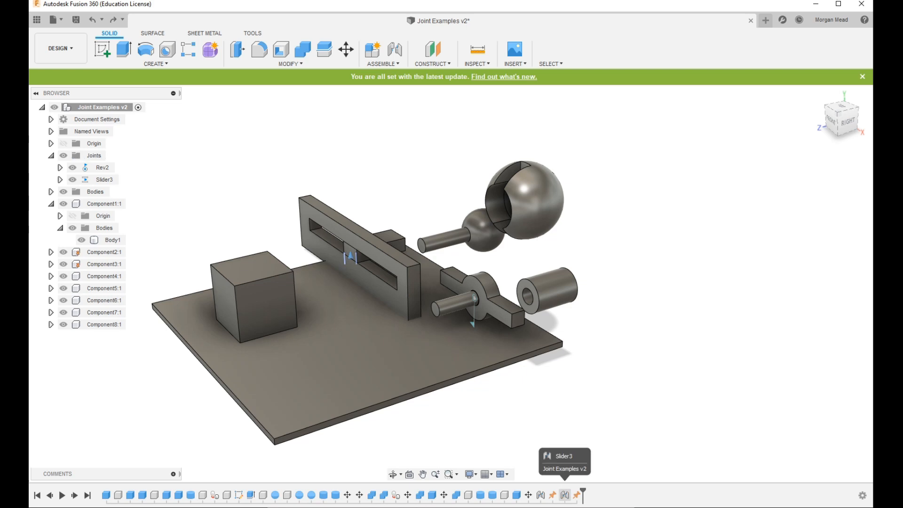
# - Roll the timeline back before Slider3 and create a slider joint at 180 degrees from Component8's vertical edge midpoint to Component2's slot end face
pyautogui.rightClick(565, 495)
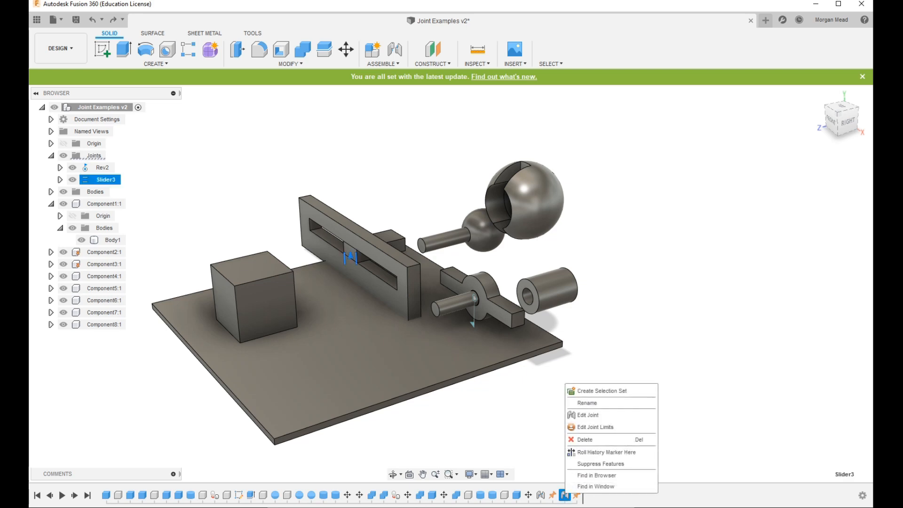
pyautogui.click(595, 428)
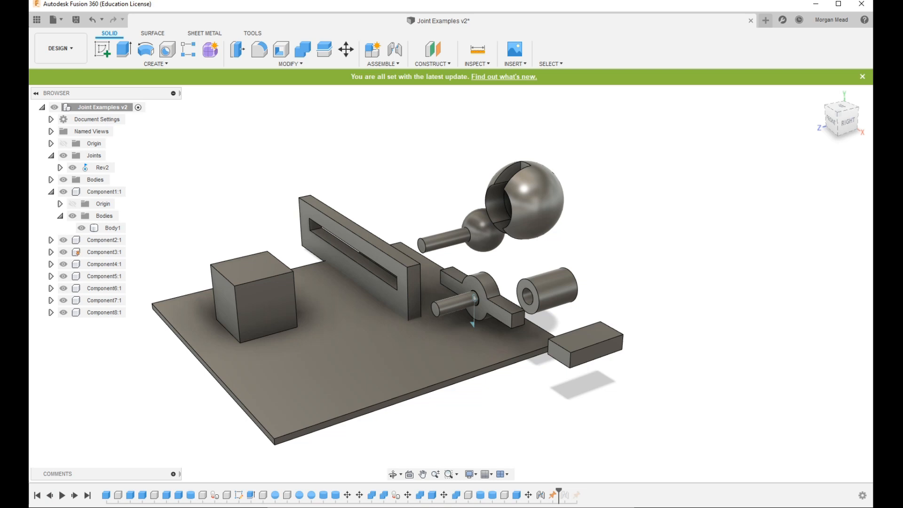
pyautogui.click(395, 49)
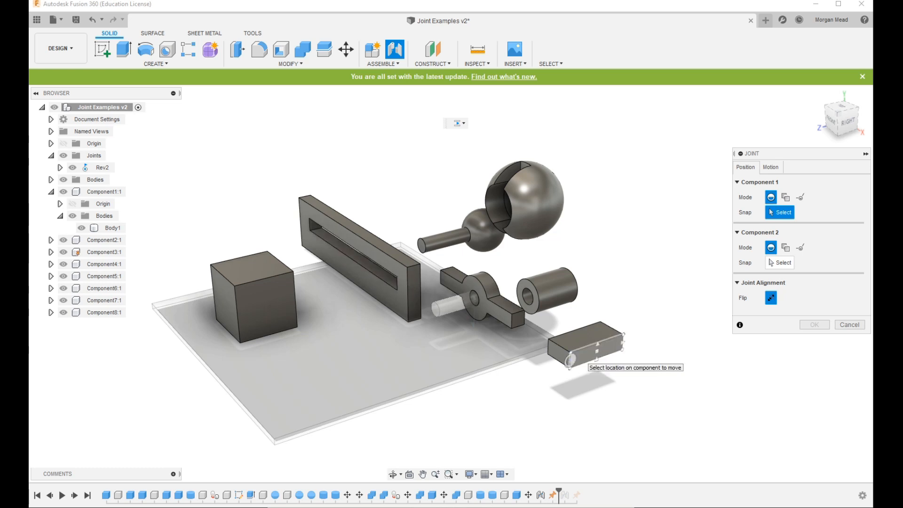
pyautogui.click(570, 360)
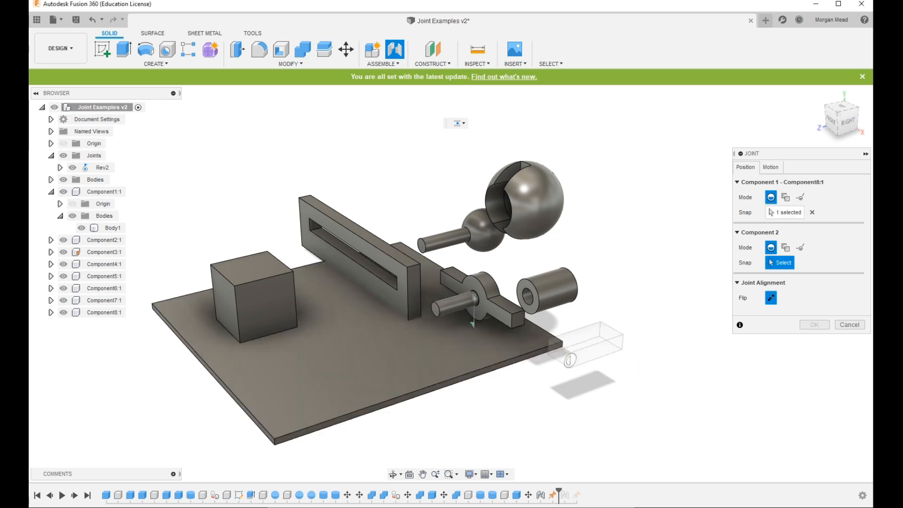
pyautogui.keyDown('shift'); pyautogui.moveTo(373, 285); pyautogui.dragTo(555, 254, button='middle'); pyautogui.keyUp('shift')
pyautogui.keyDown('shift'); pyautogui.moveTo(498, 245); pyautogui.dragTo(473, 273, button='middle'); pyautogui.keyUp('shift')
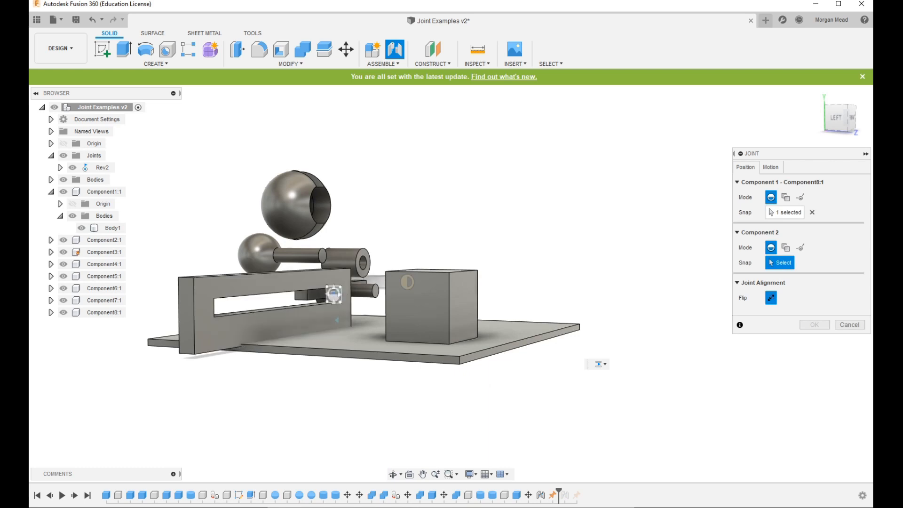
pyautogui.click(334, 295)
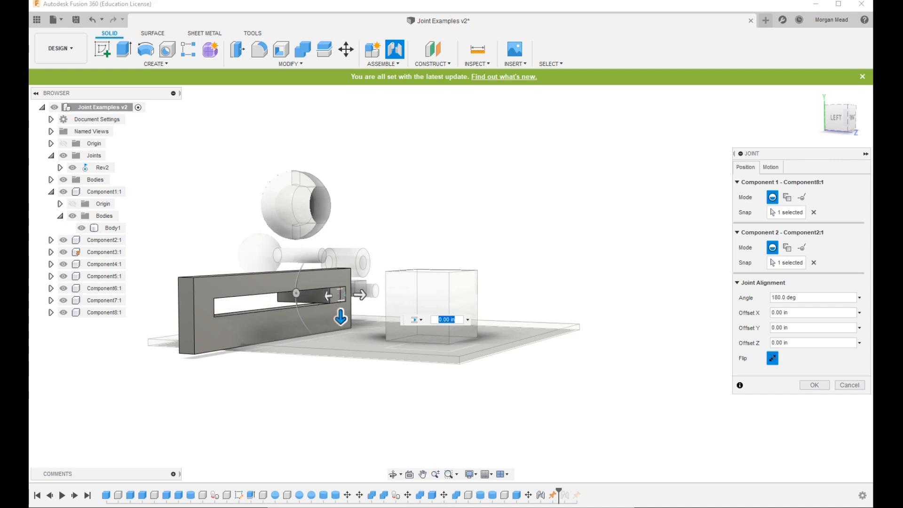
pyautogui.keyDown('shift'); pyautogui.moveTo(470, 282); pyautogui.dragTo(291, 327, button='middle'); pyautogui.keyUp('shift')
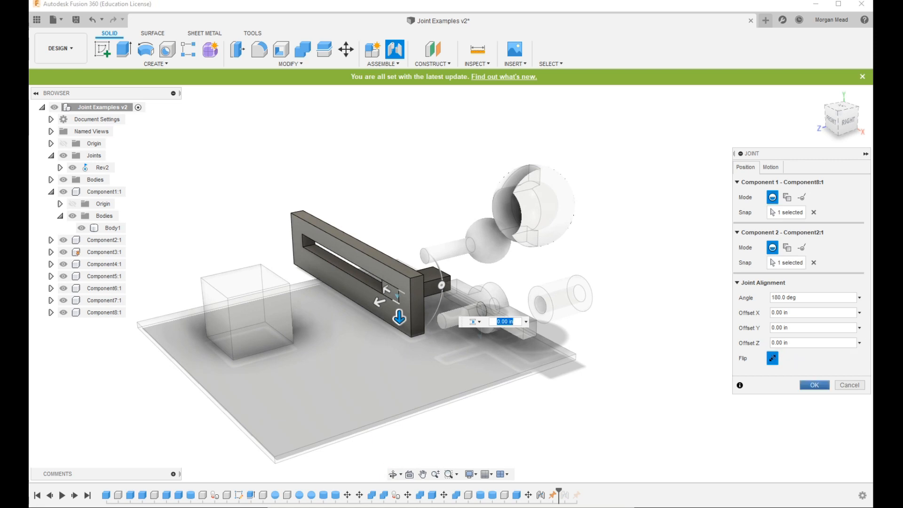
pyautogui.click(814, 386)
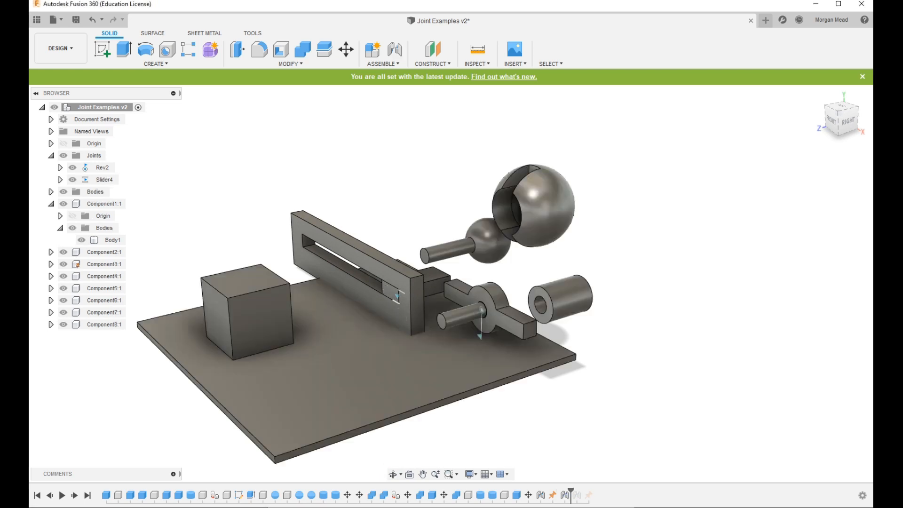
# - Ground the slotted bar, Component2, at this point in the timeline
pyautogui.click(398, 296)
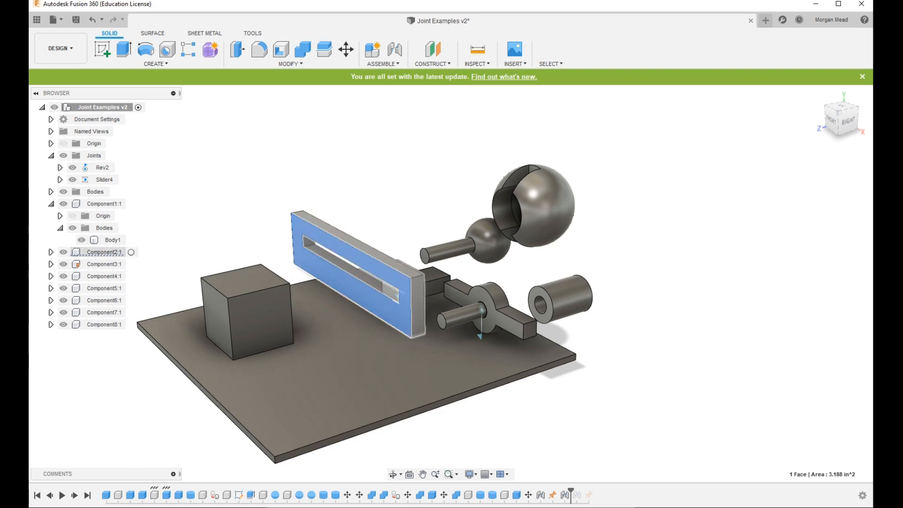
pyautogui.rightClick(105, 252)
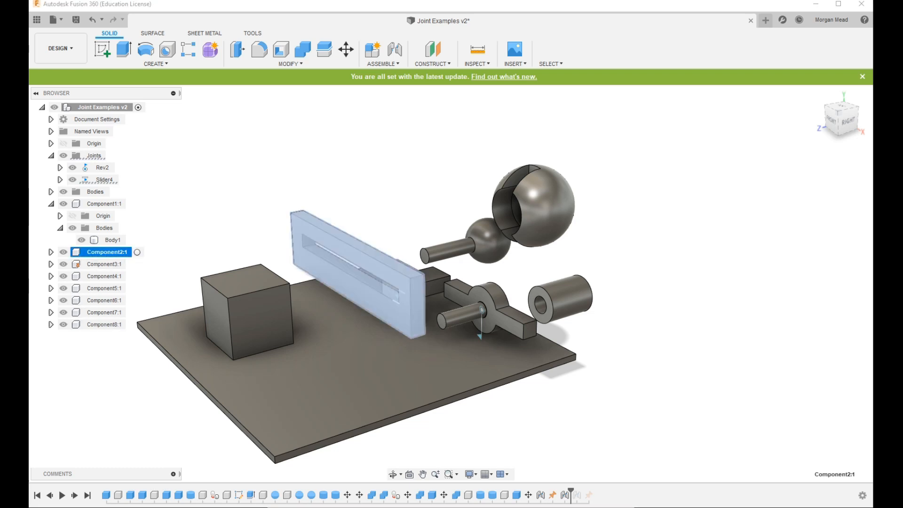
pyautogui.rightClick(101, 252)
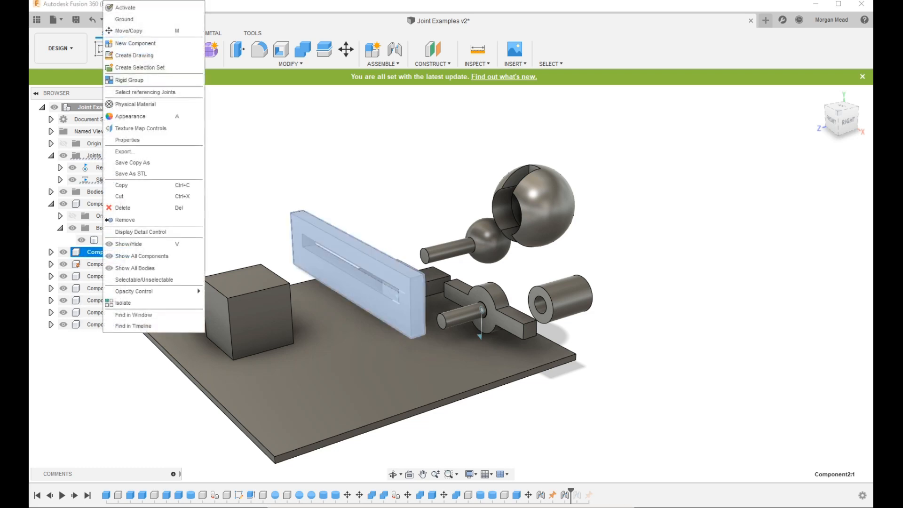
pyautogui.click(125, 18)
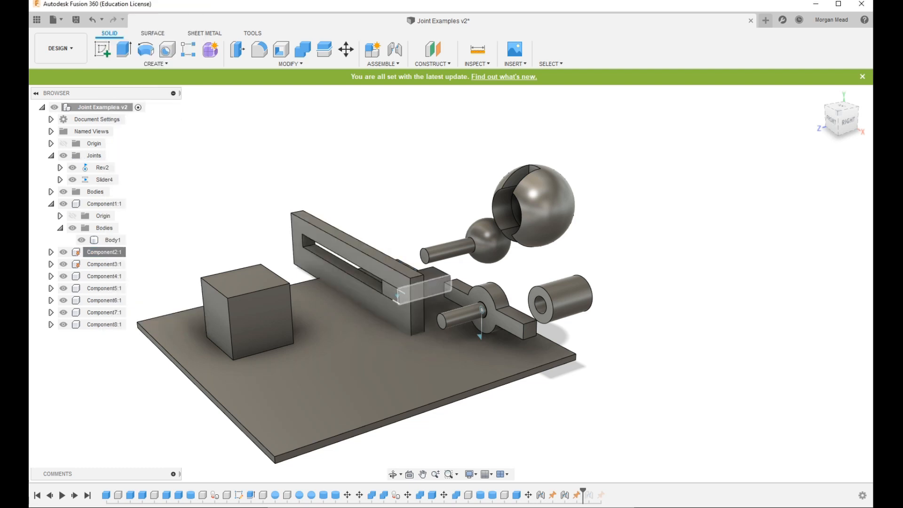
# - Test the slider joint by sliding the rectangular block along the slot, and delete Slider4
pyautogui.moveTo(395, 292); pyautogui.dragTo(329, 258)
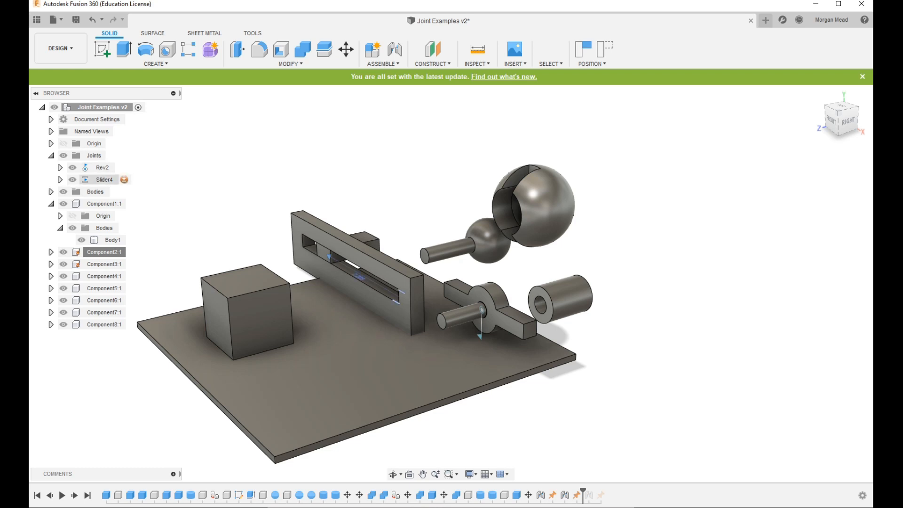
pyautogui.click(103, 180)
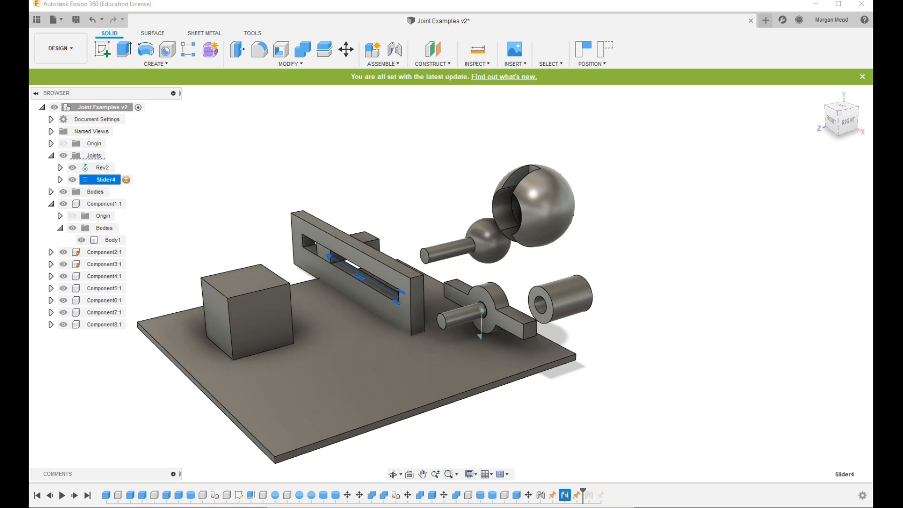
pyautogui.rightClick(105, 180)
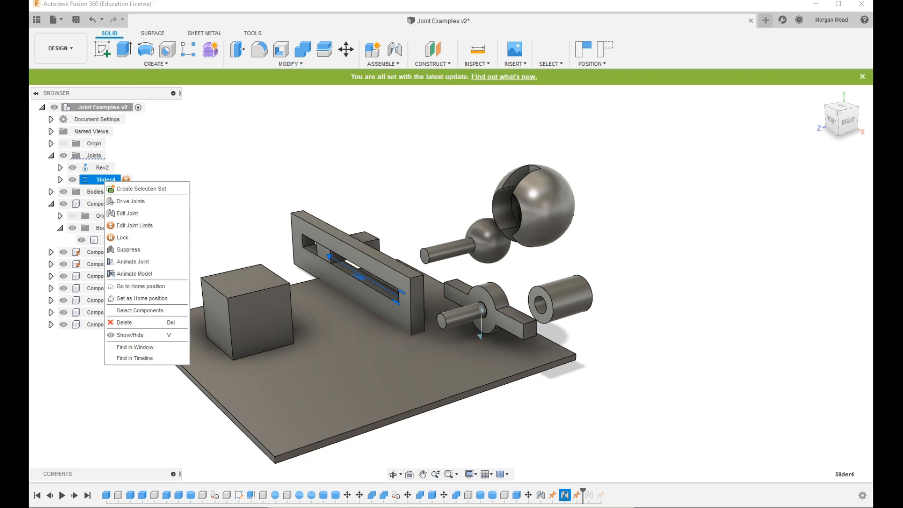
pyautogui.click(124, 323)
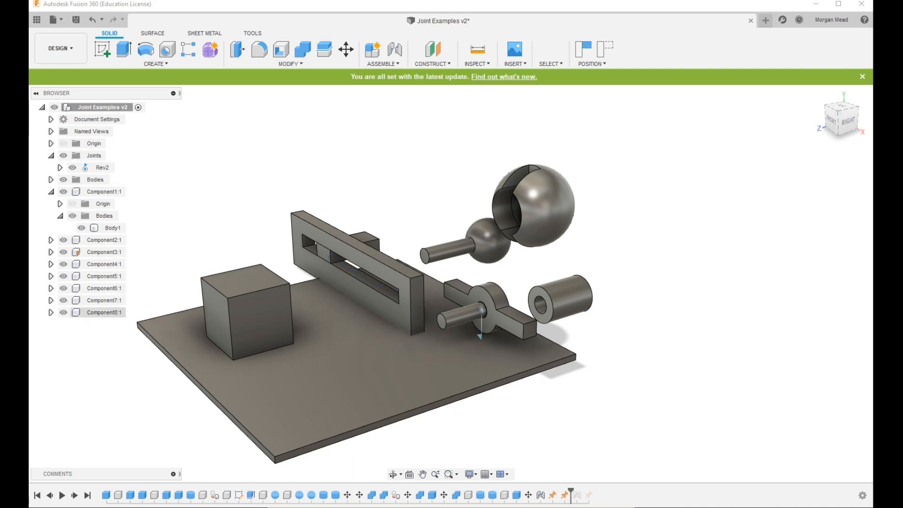
# - Move Component8's Body1 about 3.832 in along Z away from the slotted bar and capture the component positions
pyautogui.click(364, 235)
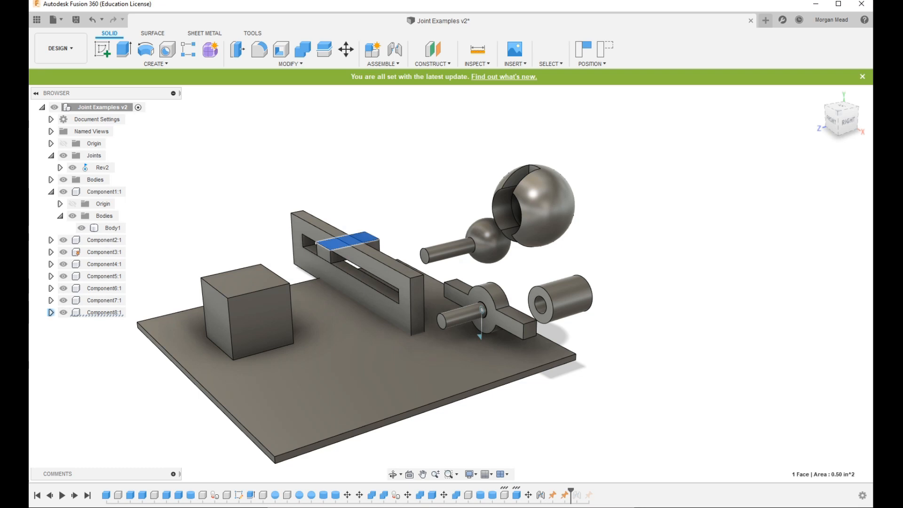
pyautogui.click(50, 312)
pyautogui.click(60, 336)
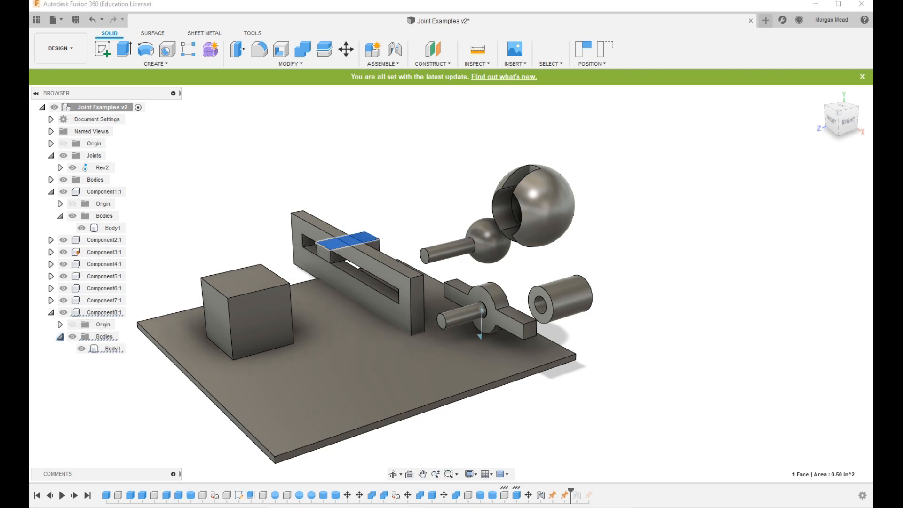
pyautogui.click(112, 349)
pyautogui.press('m')
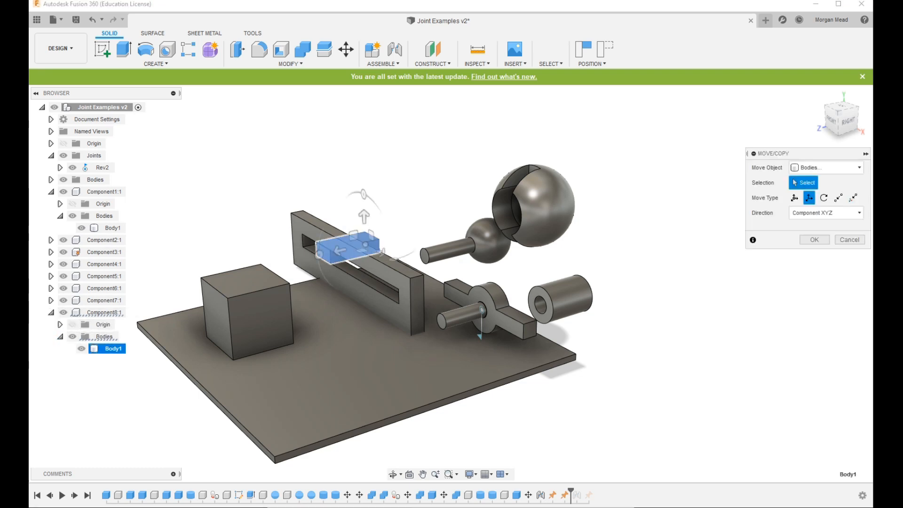
pyautogui.moveTo(314, 255); pyautogui.dragTo(100, 304)
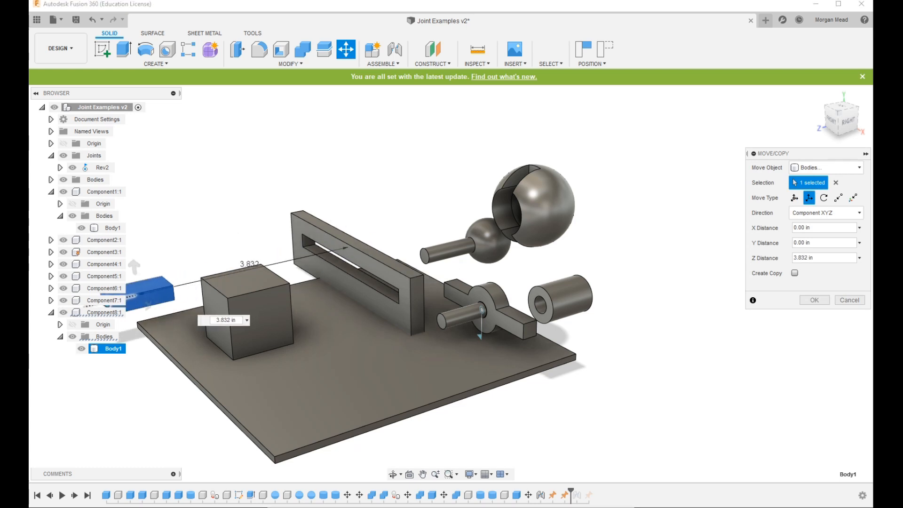
pyautogui.click(814, 300)
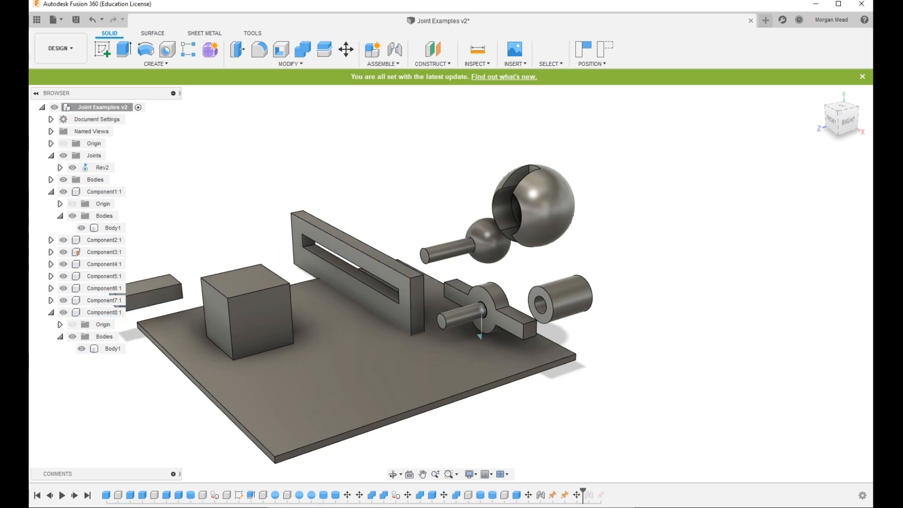
pyautogui.click(583, 49)
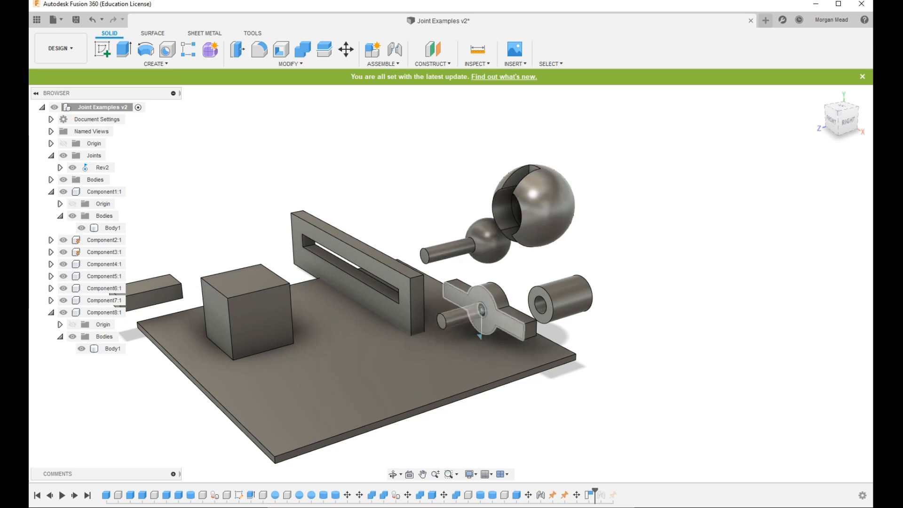
# - Unground the cylindrical pin, Component3, so it can move
pyautogui.click(461, 316)
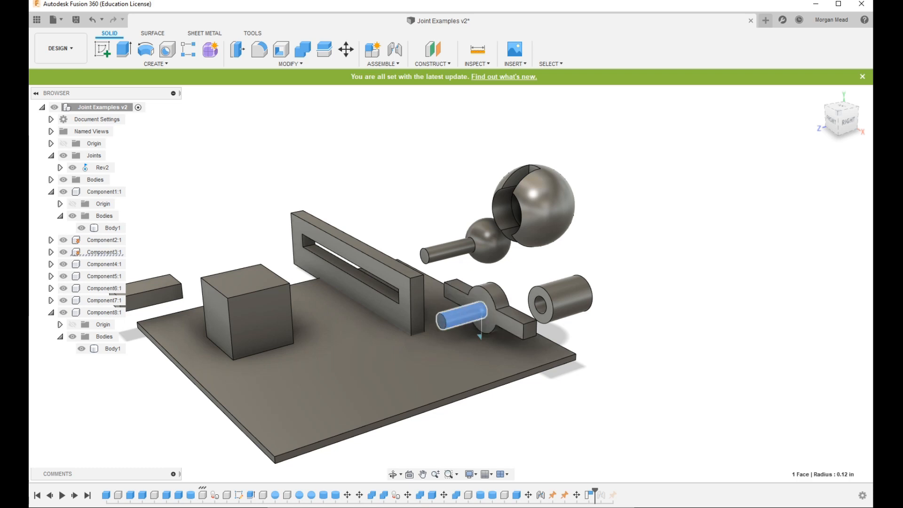
pyautogui.rightClick(104, 252)
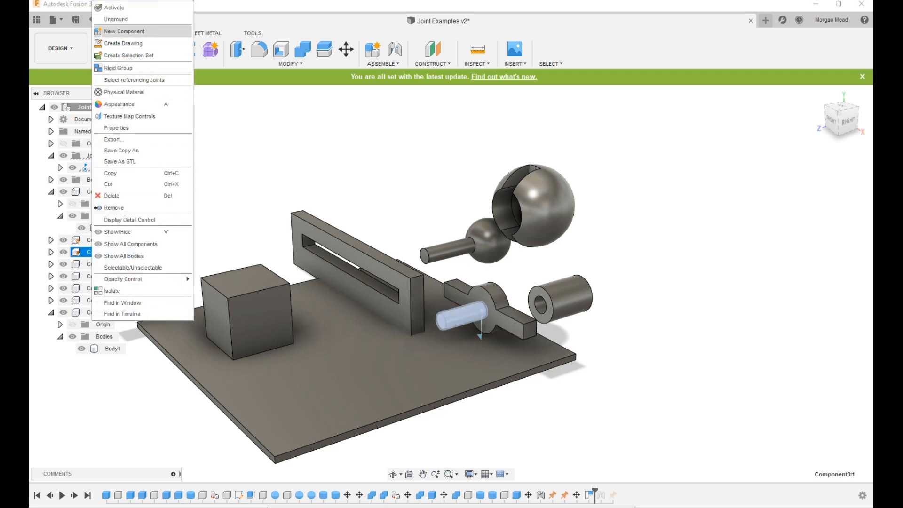
pyautogui.click(123, 19)
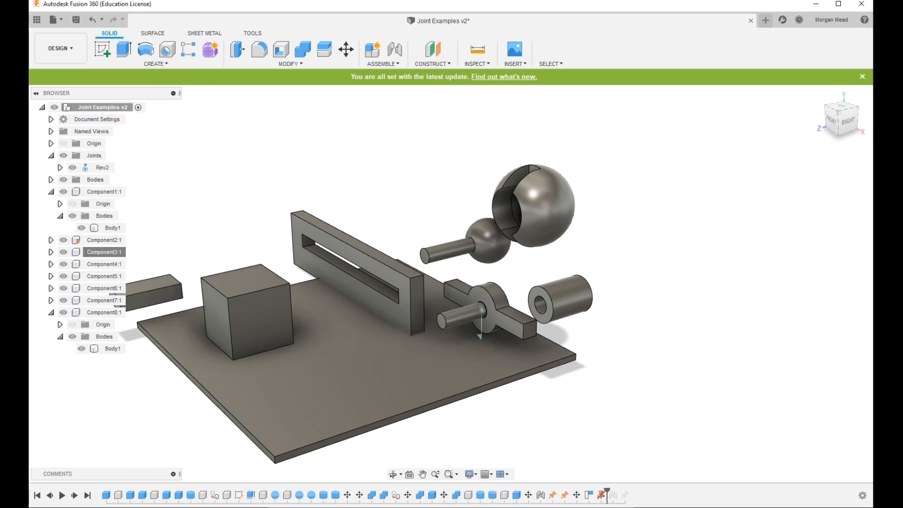
# - Set up a pin-slot joint from Component3 to Component2, centred between the bar's two large faces and snapped to the middle of the slot's upper edge
pyautogui.click(302, 234)
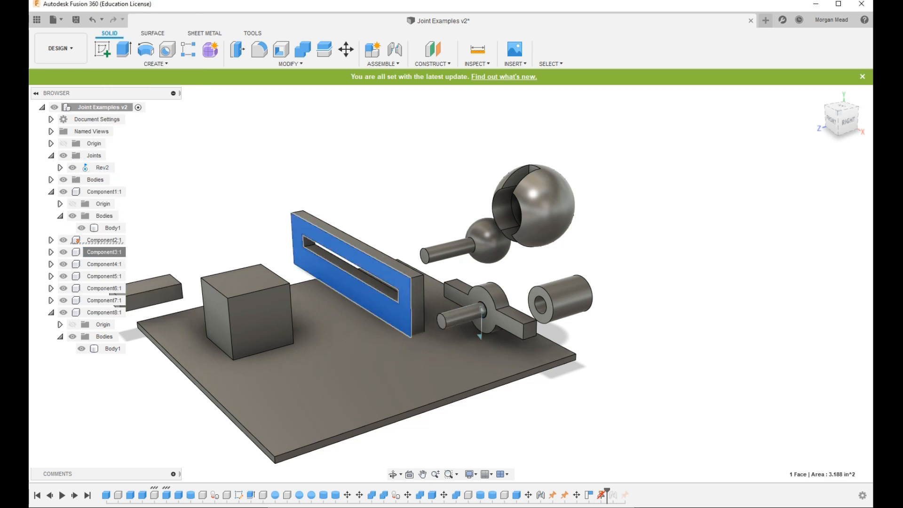
pyautogui.press('Escape')
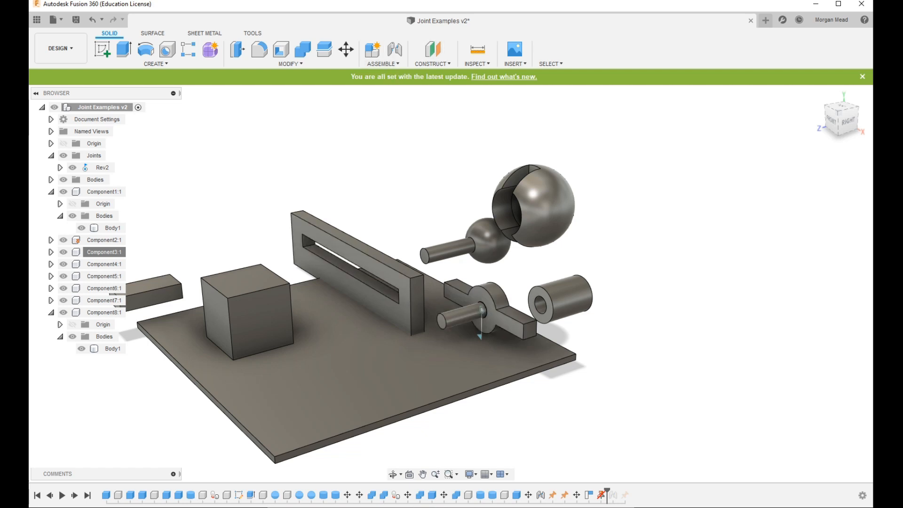
pyautogui.click(394, 49)
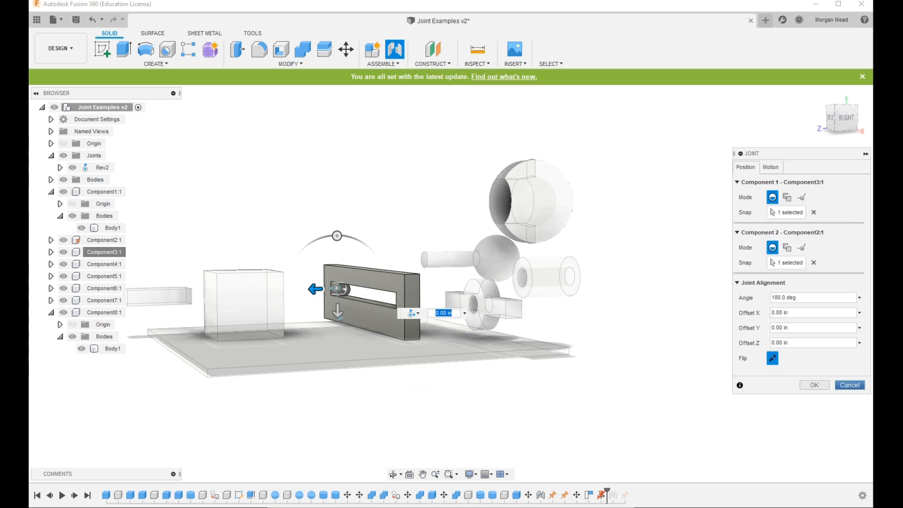
pyautogui.click(787, 247)
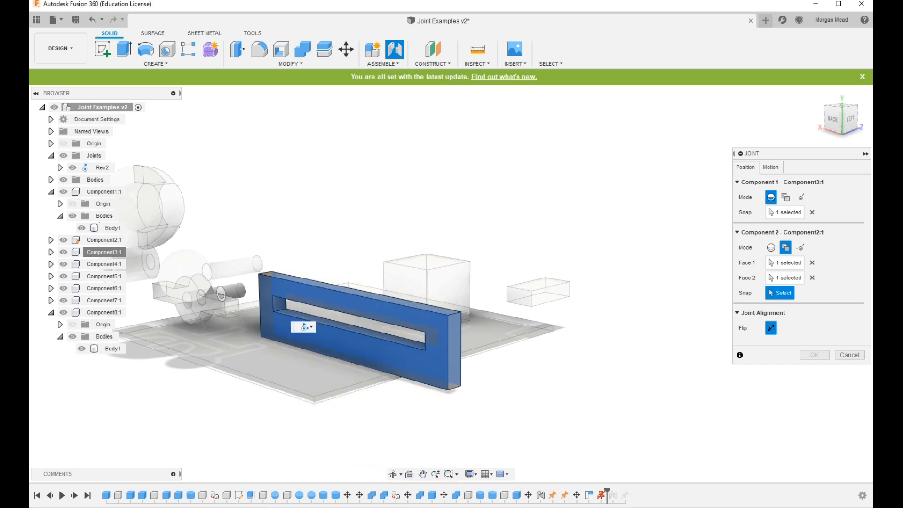
pyautogui.keyDown('shift'); pyautogui.moveTo(342, 252); pyautogui.dragTo(257, 256, button='middle'); pyautogui.keyUp('shift')
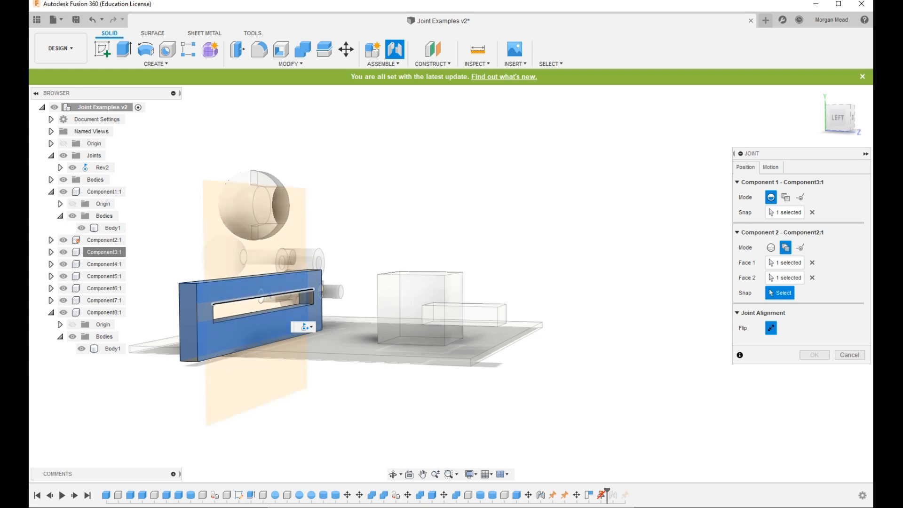
pyautogui.click(262, 292)
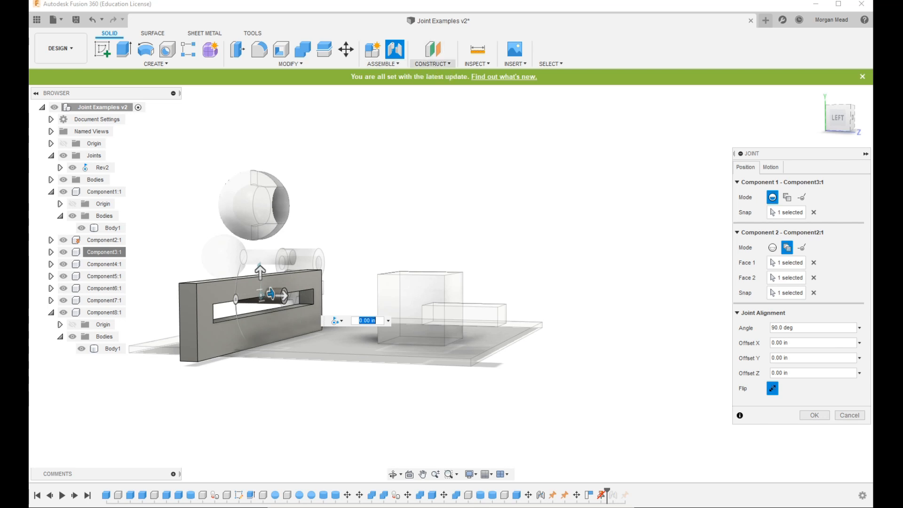
# - Offset the pin about -0.118 in along Y to lower it into the slot, and create the pin-slot joint
pyautogui.click(433, 64)
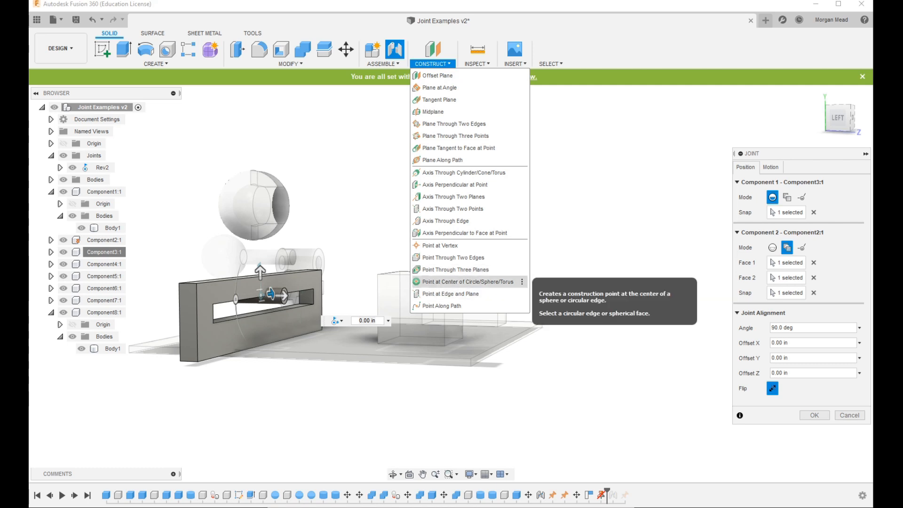
pyautogui.moveTo(260, 271); pyautogui.dragTo(260, 281)
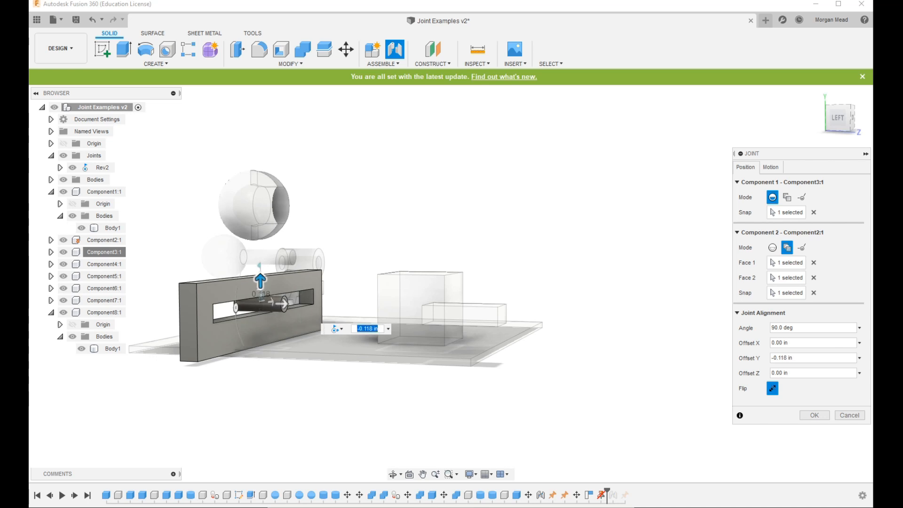
pyautogui.press('Return')
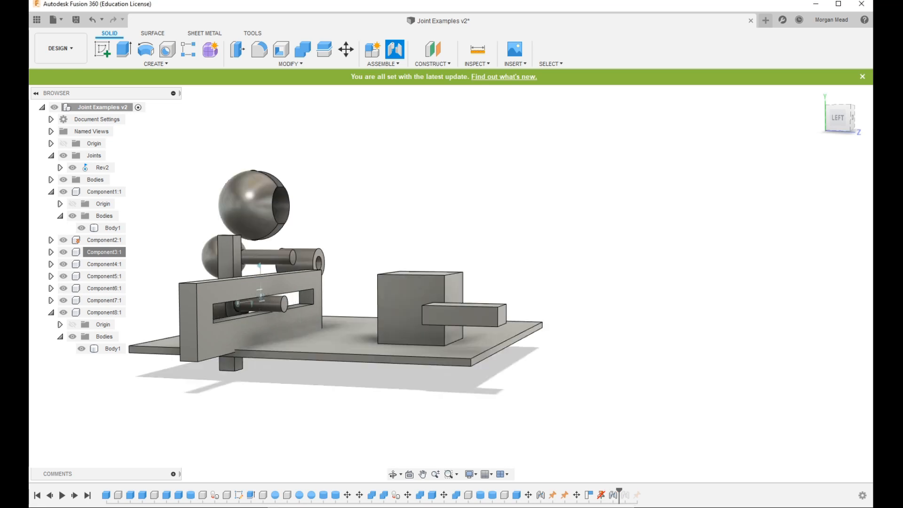
pyautogui.keyDown('shift'); pyautogui.moveTo(451, 254); pyautogui.dragTo(302, 301, button='middle'); pyautogui.keyUp('shift')
pyautogui.keyDown('shift'); pyautogui.moveTo(342, 263); pyautogui.dragTo(291, 243, button='middle'); pyautogui.keyUp('shift')
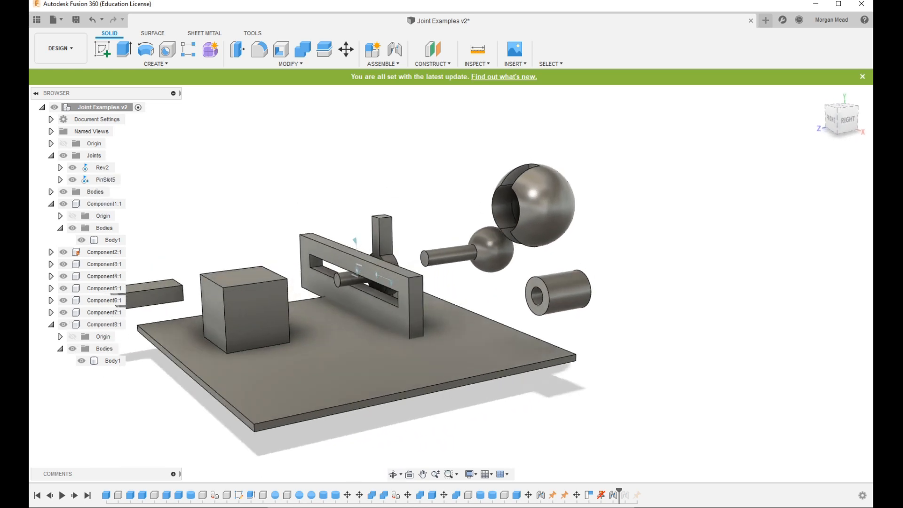
# - Test the pin-slot joint by sliding the pin along the bar's slot and rotating its attached arm
pyautogui.moveTo(349, 279); pyautogui.dragTo(326, 269)
pyautogui.keyDown('shift'); pyautogui.moveTo(315, 310); pyautogui.dragTo(532, 282, button='middle'); pyautogui.keyUp('shift')
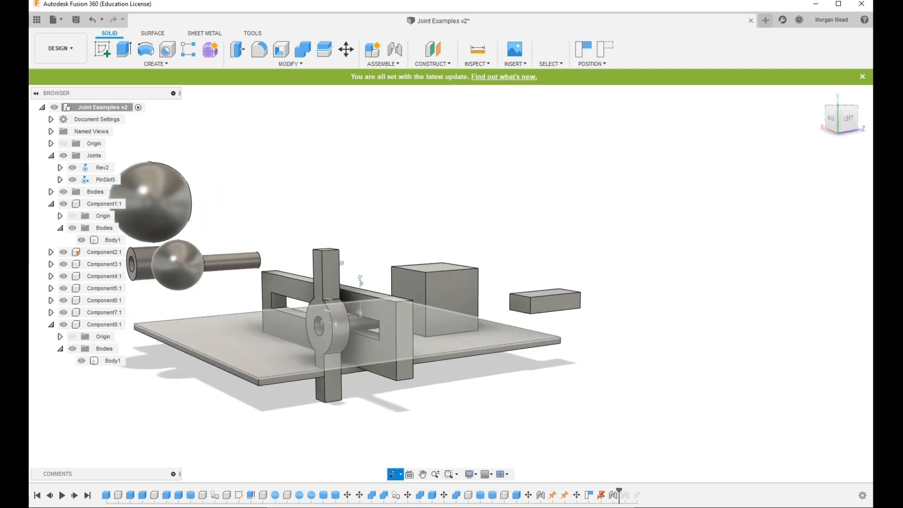
pyautogui.keyDown('shift'); pyautogui.moveTo(361, 281); pyautogui.dragTo(456, 329, button='middle'); pyautogui.keyUp('shift')
pyautogui.moveTo(455, 277); pyautogui.dragTo(430, 310)
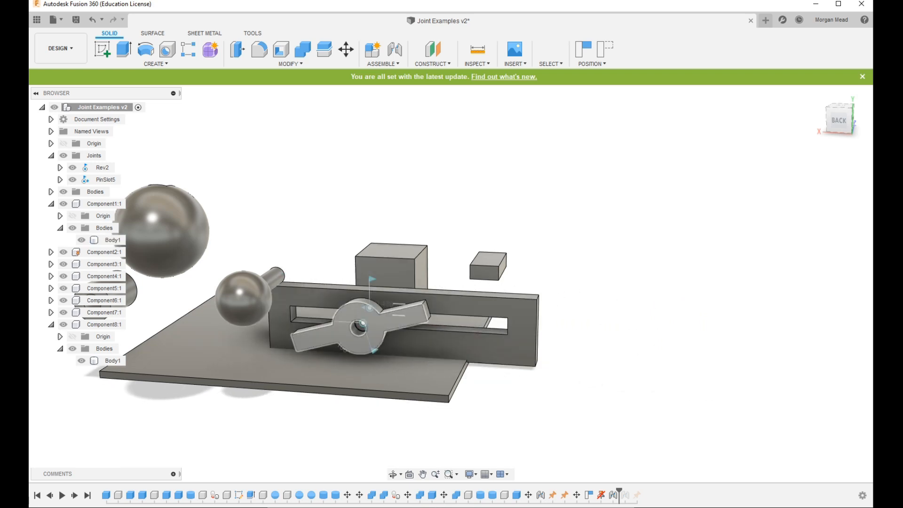
pyautogui.moveTo(416, 315); pyautogui.dragTo(376, 316)
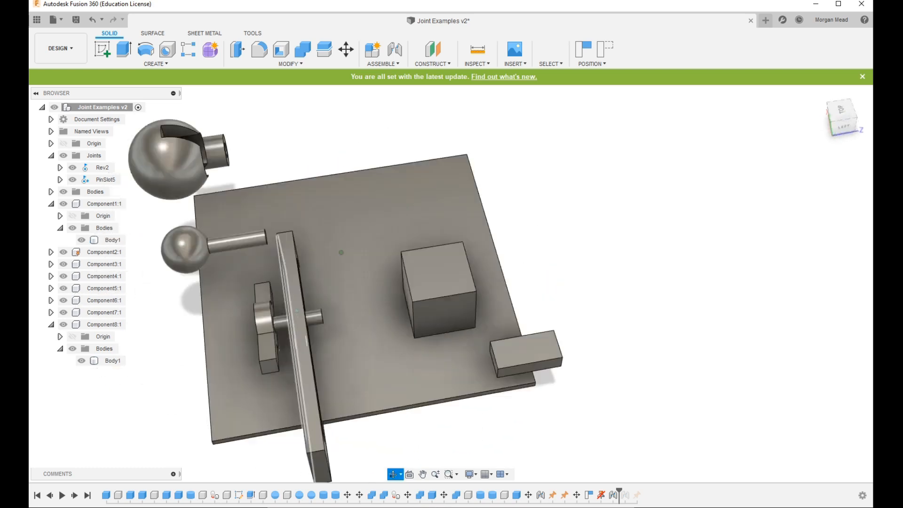
pyautogui.keyDown('shift'); pyautogui.moveTo(423, 329); pyautogui.dragTo(310, 268, button='middle'); pyautogui.keyUp('shift')
# - Edit the pin-slot joint's slide limits and enable a minimum of about -1.477 in at one end of the slot
pyautogui.click(106, 180)
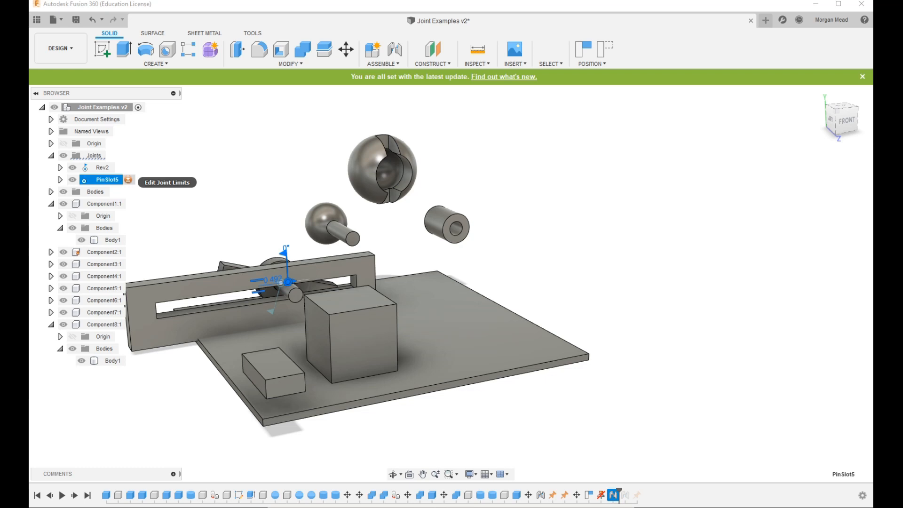
pyautogui.click(128, 180)
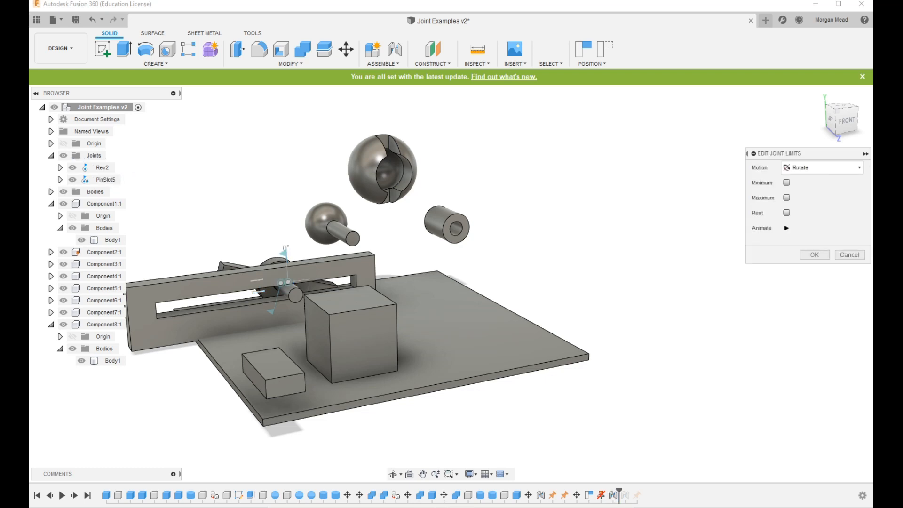
pyautogui.click(822, 168)
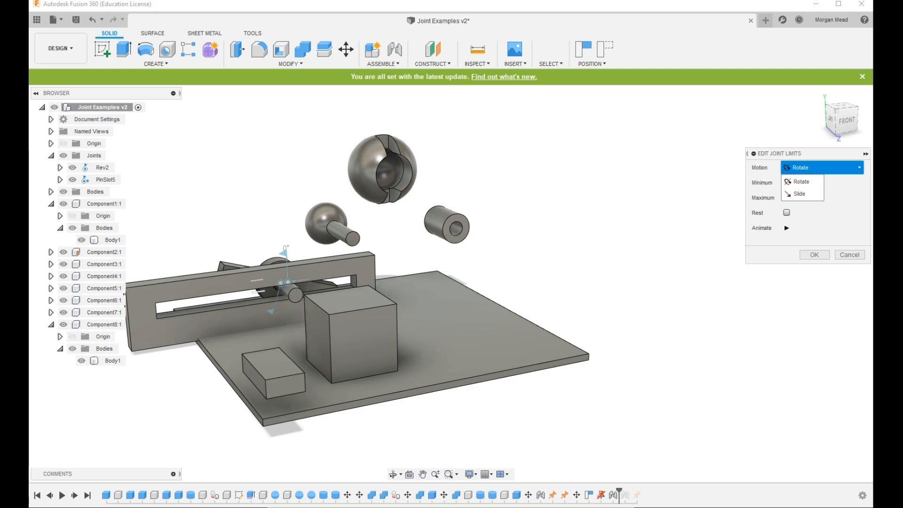
pyautogui.click(800, 193)
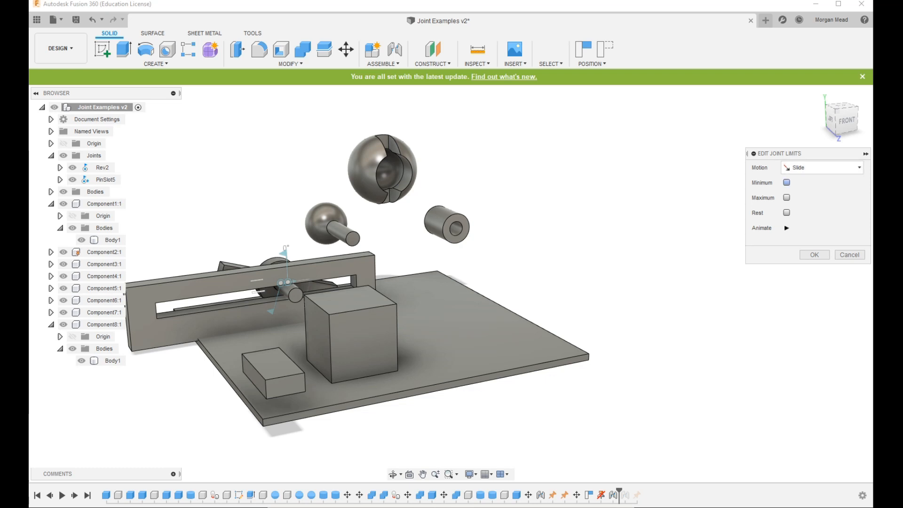
pyautogui.click(787, 183)
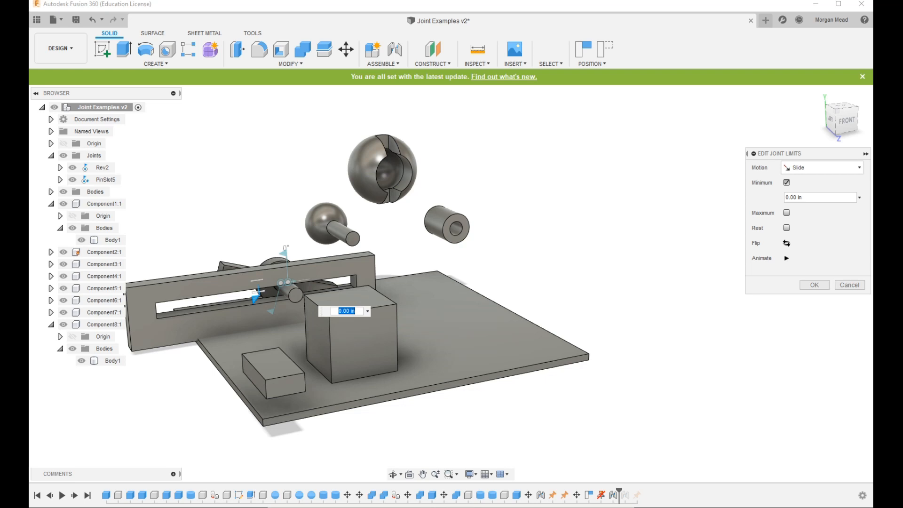
pyautogui.moveTo(258, 292); pyautogui.dragTo(162, 300)
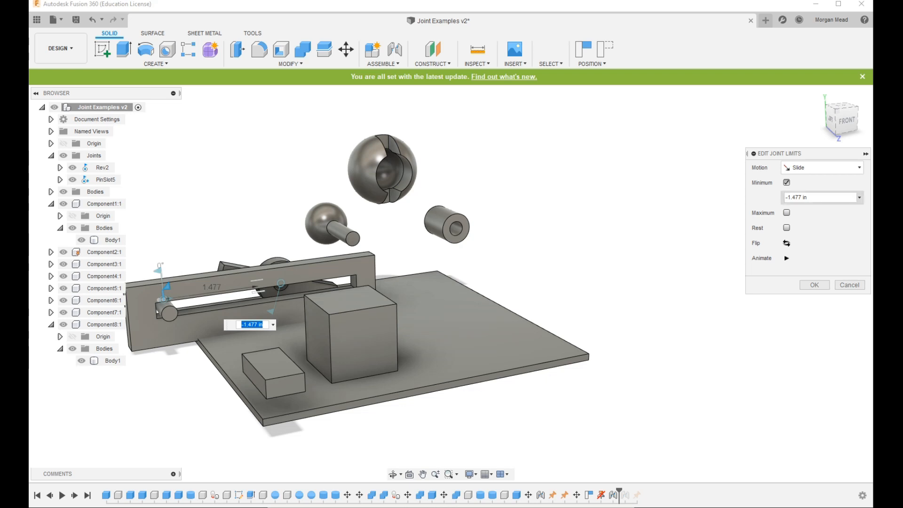
# - Set the slide maximum to 1.50 in and the minimum to -1.49 in, preview the motion, and apply the limits
pyautogui.click(787, 213)
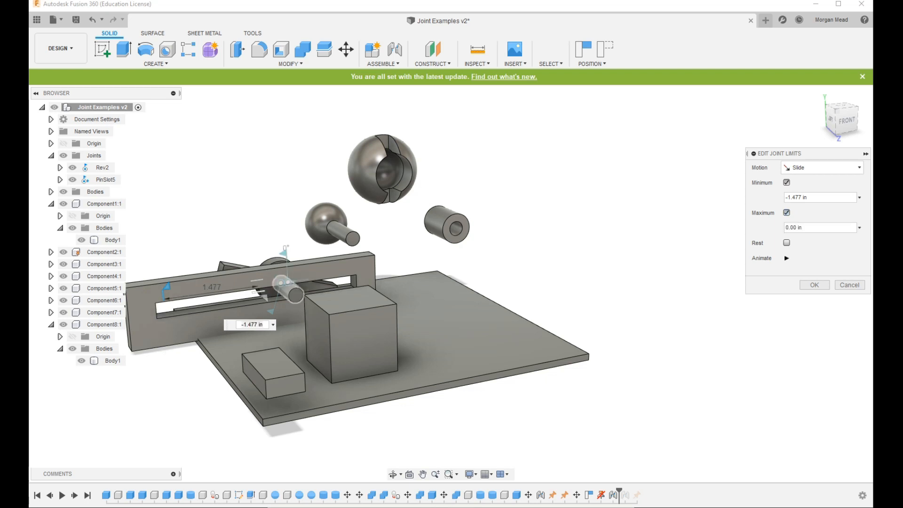
pyautogui.click(288, 290)
pyautogui.moveTo(284, 294); pyautogui.dragTo(342, 284)
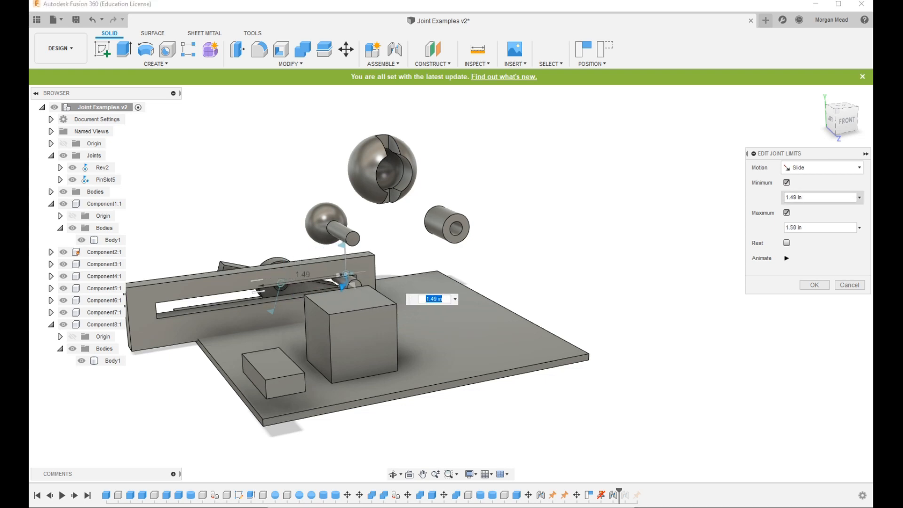
pyautogui.click(785, 197)
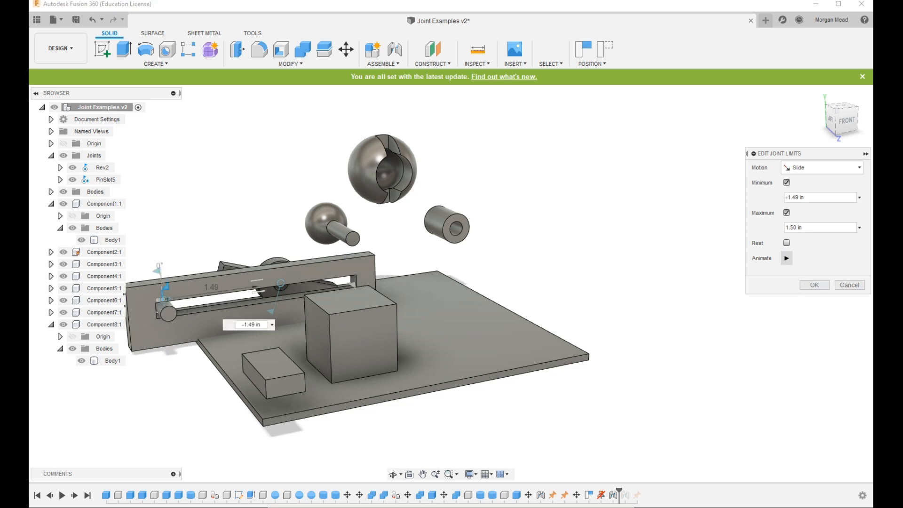
pyautogui.click(787, 258)
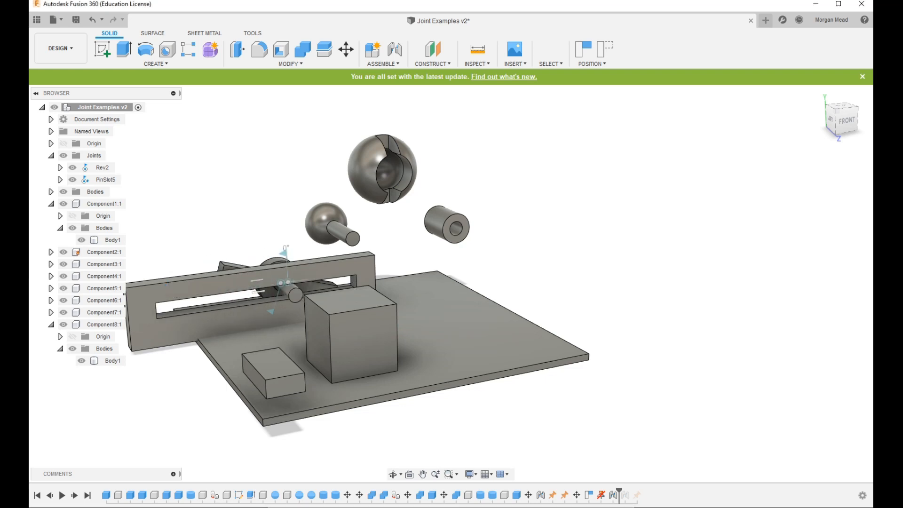
# - Test the limited pin-slot joint by moving the pin and arm to the end of the slot
pyautogui.keyDown('shift'); pyautogui.moveTo(272, 247); pyautogui.dragTo(452, 319, button='middle'); pyautogui.keyUp('shift')
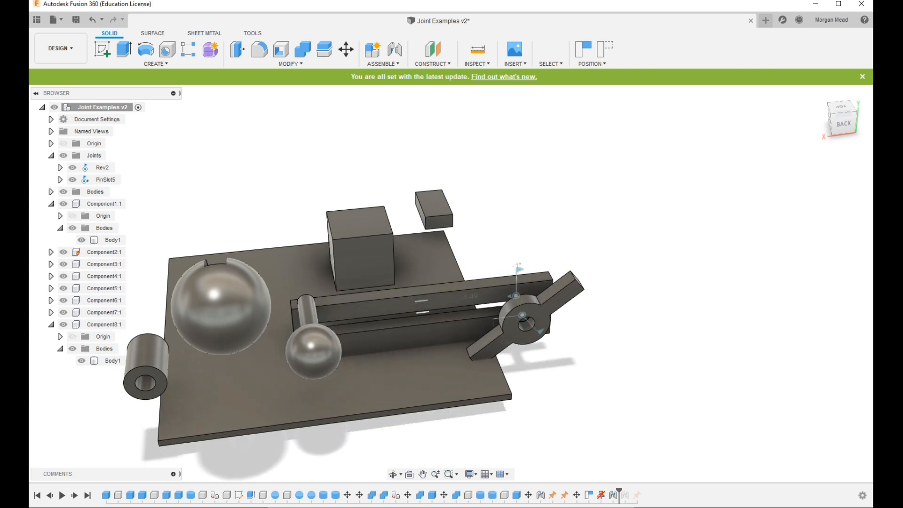
pyautogui.moveTo(473, 350)
pyautogui.mouseDown()
pyautogui.moveTo(260, 369)
pyautogui.moveTo(476, 330)
pyautogui.moveTo(480, 340)
pyautogui.mouseUp()
pyautogui.keyDown('shift'); pyautogui.moveTo(463, 365); pyautogui.dragTo(349, 287, button='middle'); pyautogui.keyUp('shift')
pyautogui.moveTo(381, 324); pyautogui.dragTo(434, 245, button='middle')
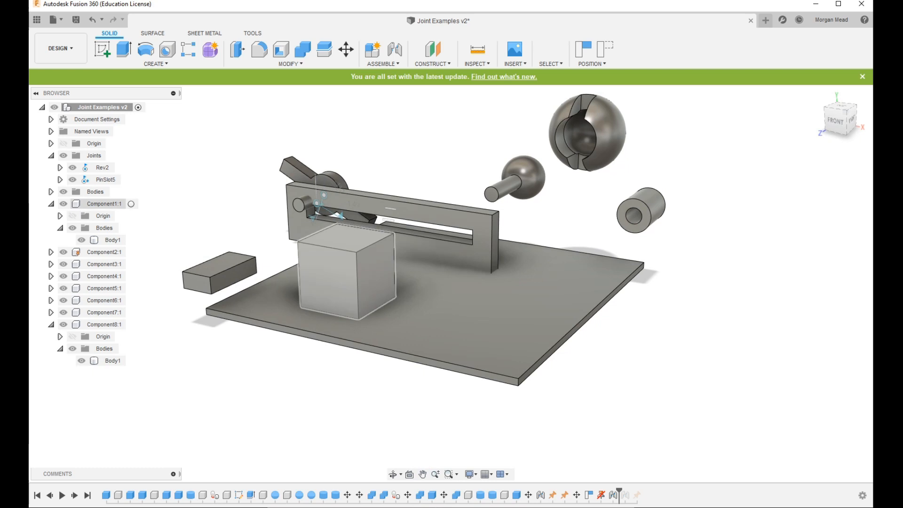
# - Collapse Component1 and Component8 in the browser tree and revert the moved components to their previous positions
pyautogui.click(50, 203)
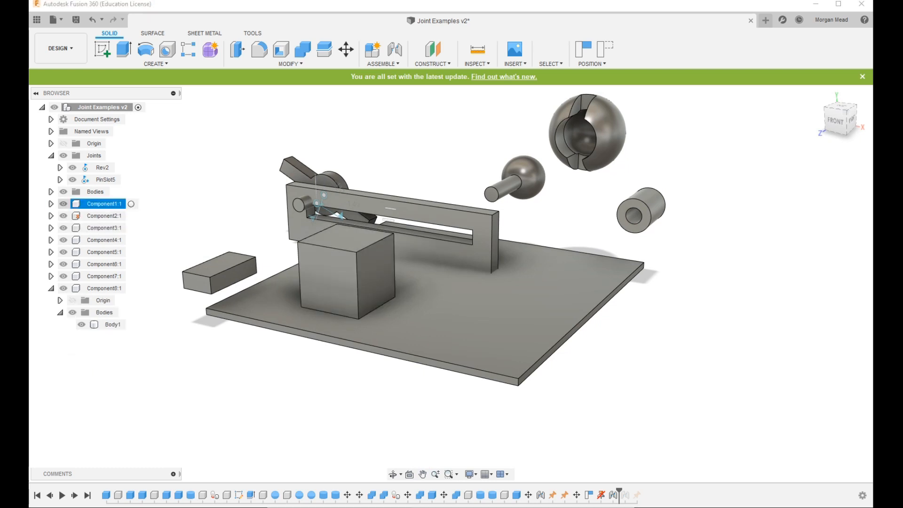
pyautogui.click(51, 288)
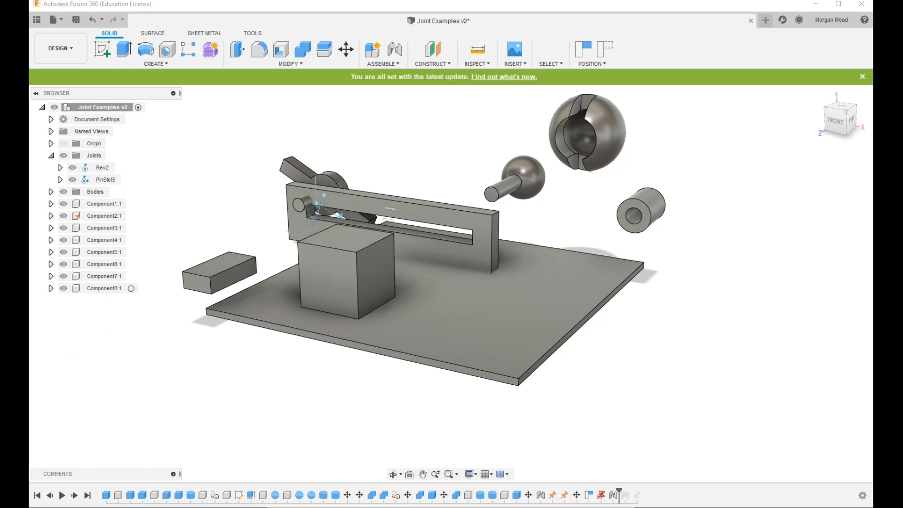
pyautogui.keyDown('shift'); pyautogui.moveTo(433, 244); pyautogui.dragTo(353, 294, button='middle'); pyautogui.keyUp('shift')
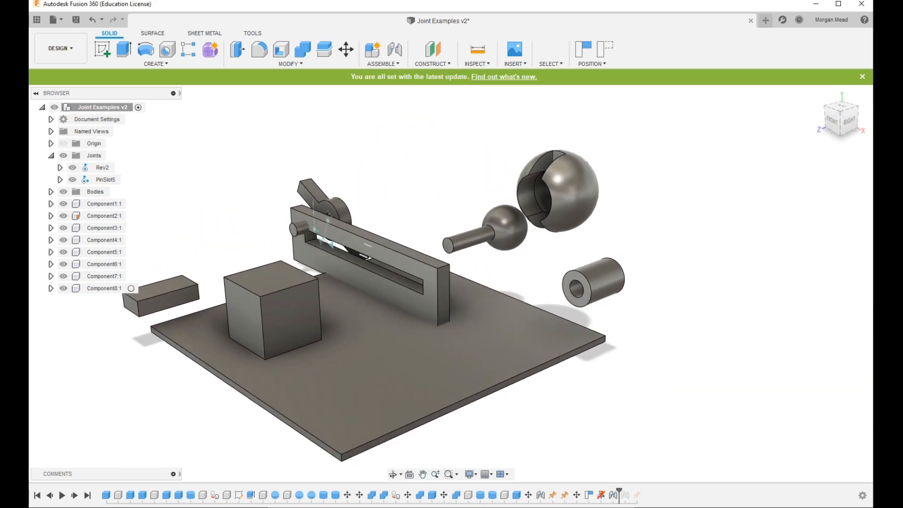
pyautogui.click(606, 50)
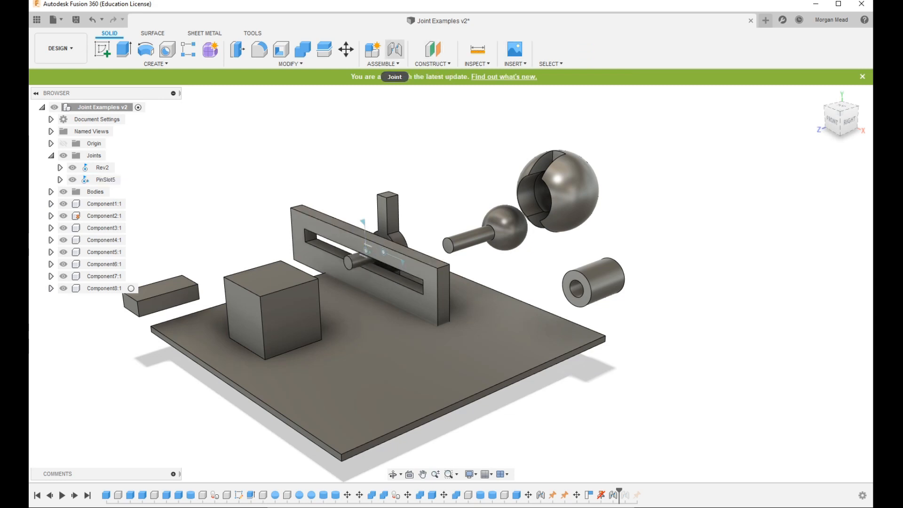
# - Create a cylindrical joint from the middle of Component5's rod to the centre of Component7's end face, keeping zero angle and offsets
pyautogui.click(395, 49)
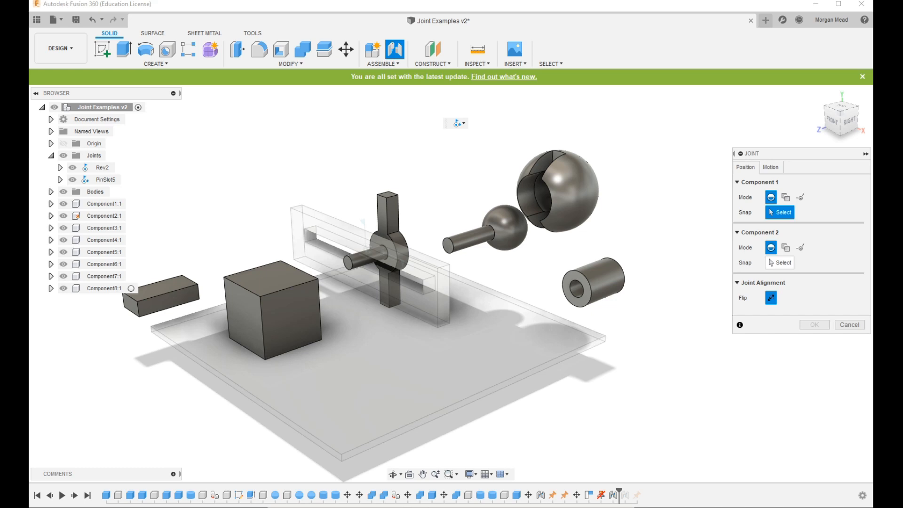
pyautogui.click(459, 123)
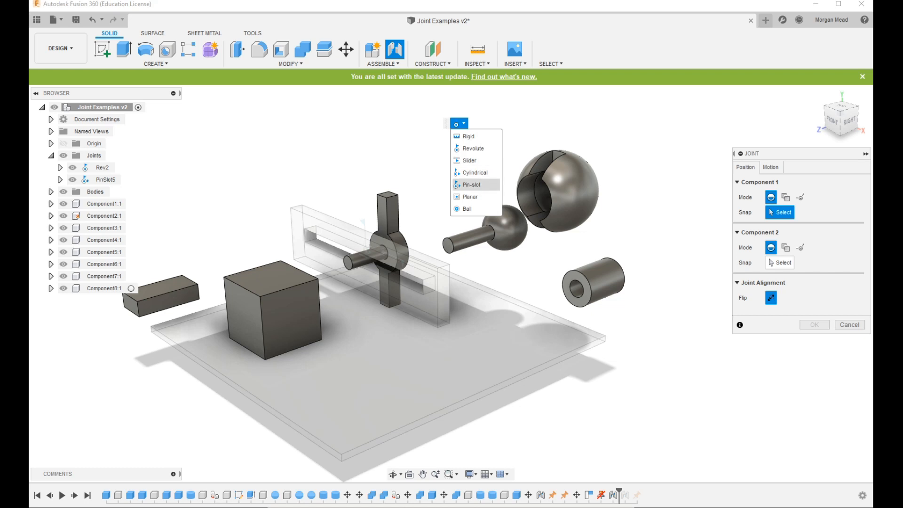
pyautogui.click(475, 172)
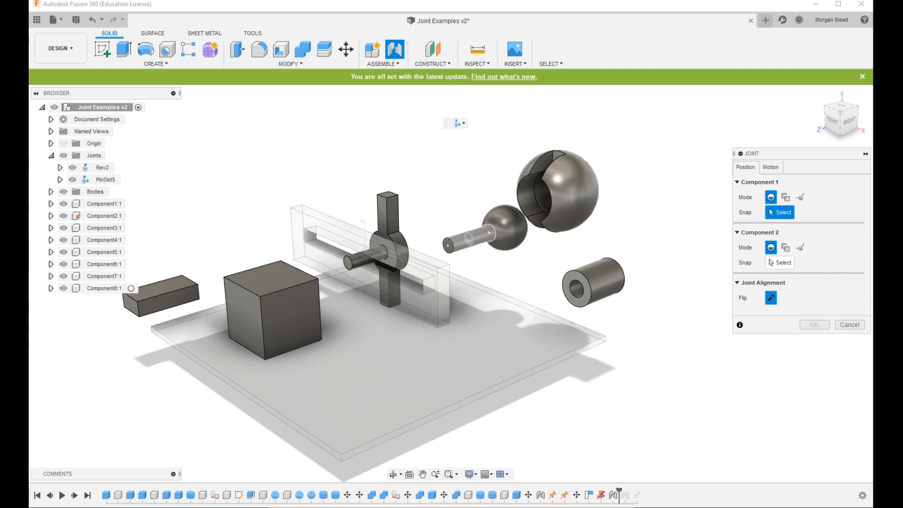
pyautogui.click(469, 239)
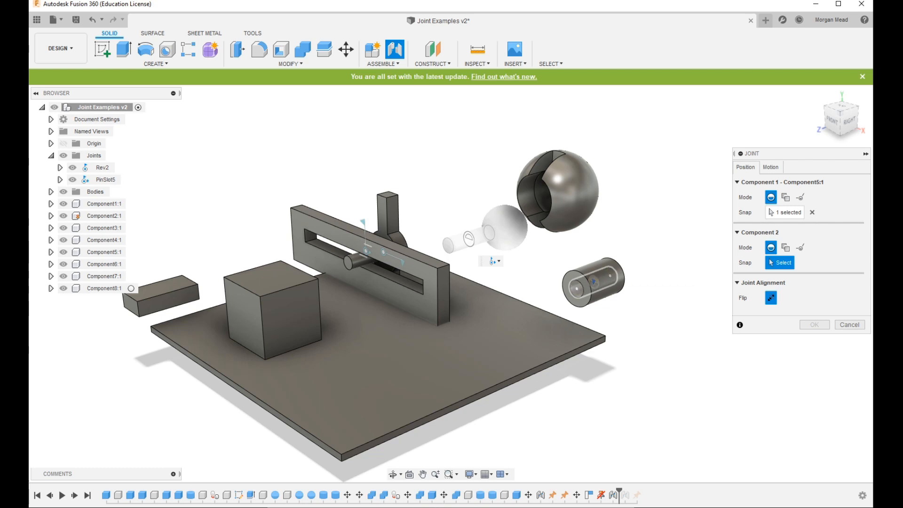
pyautogui.click(611, 278)
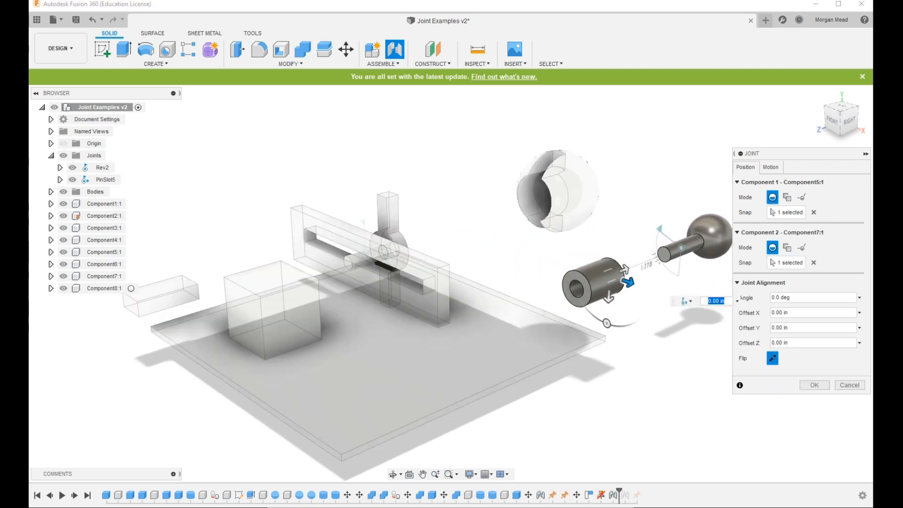
pyautogui.keyDown('shift'); pyautogui.moveTo(454, 277); pyautogui.dragTo(371, 252, button='middle'); pyautogui.keyUp('shift')
pyautogui.moveTo(498, 344); pyautogui.dragTo(440, 217, button='middle')
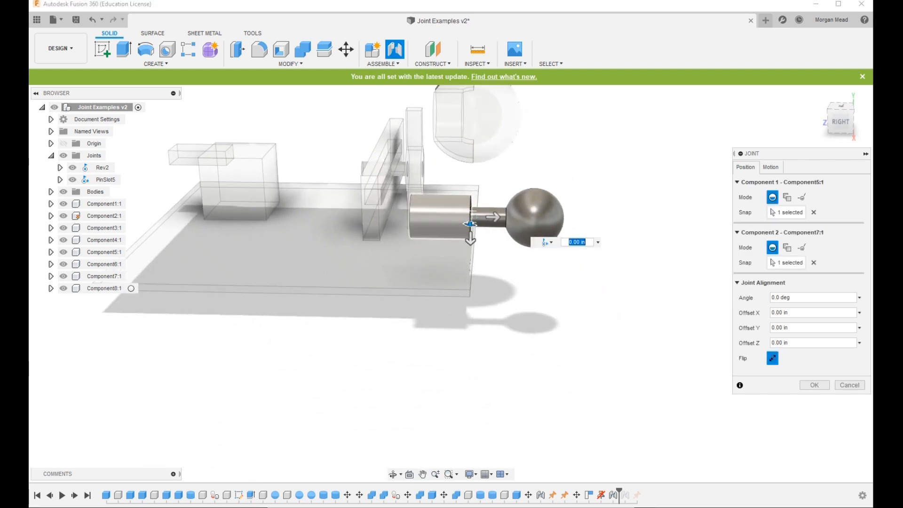
pyautogui.keyDown('shift'); pyautogui.moveTo(468, 263); pyautogui.dragTo(485, 268, button='middle'); pyautogui.keyUp('shift')
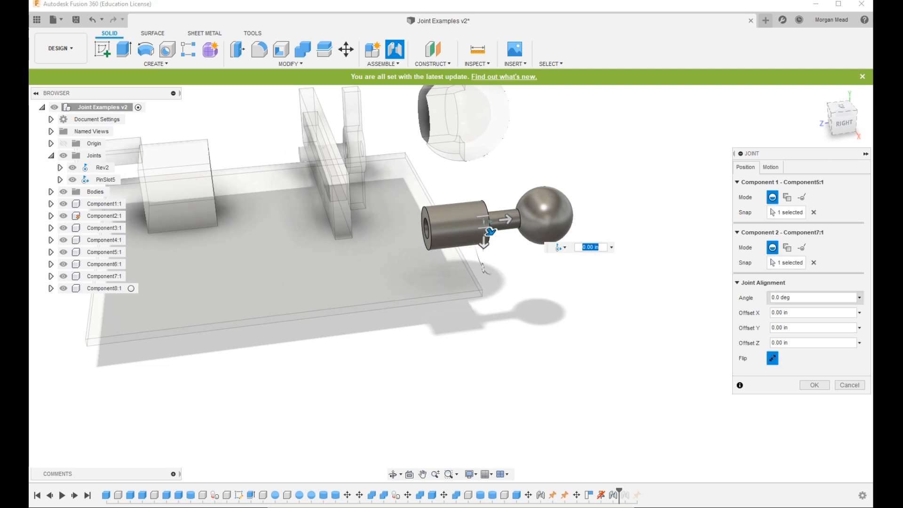
pyautogui.press('Return')
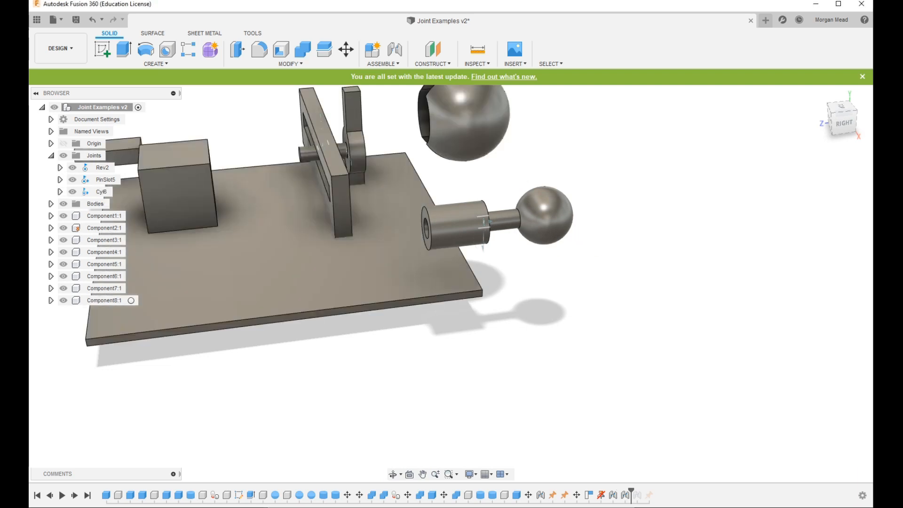
# - Move the jointed rod and tube away from the base plate, capture their position, and ground the tube, Component7
pyautogui.moveTo(545, 218); pyautogui.dragTo(599, 219)
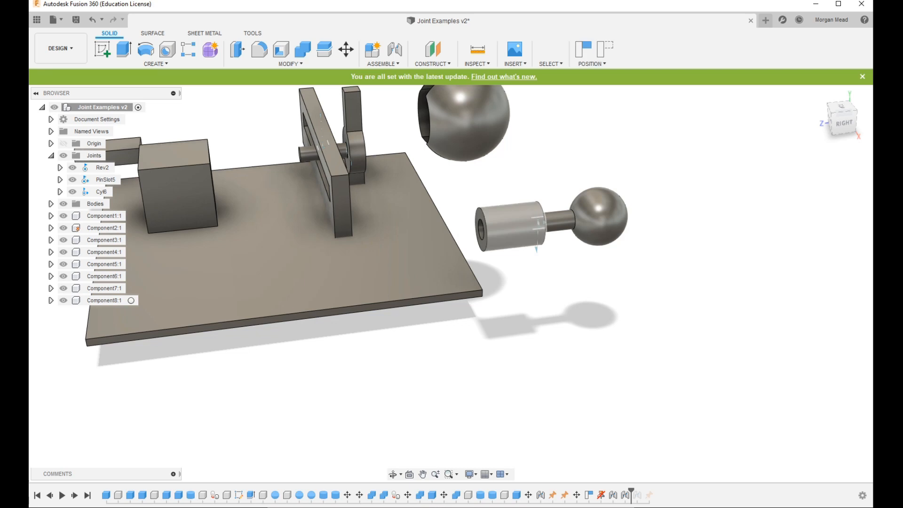
pyautogui.click(510, 225)
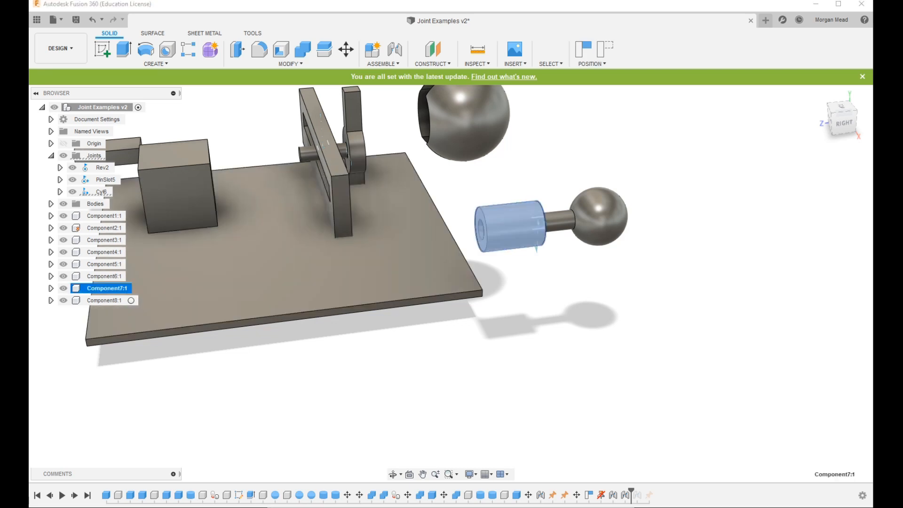
pyautogui.rightClick(107, 288)
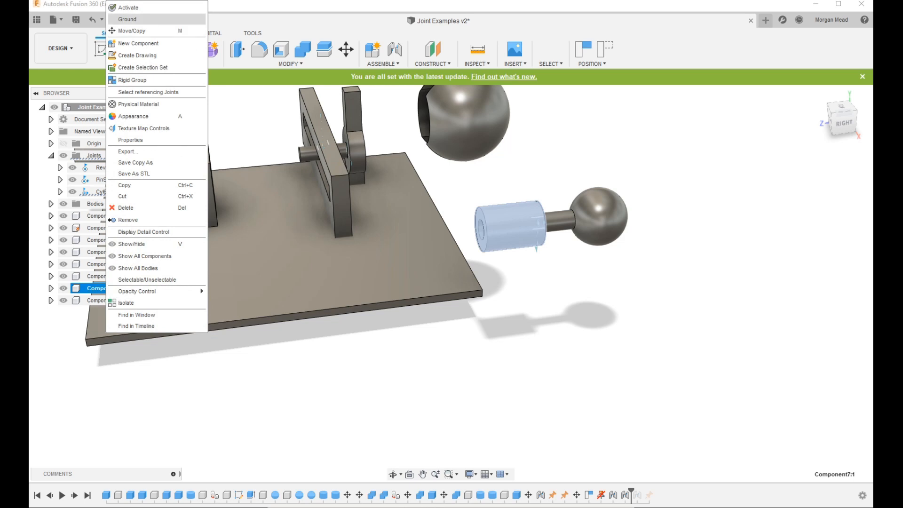
pyautogui.click(127, 18)
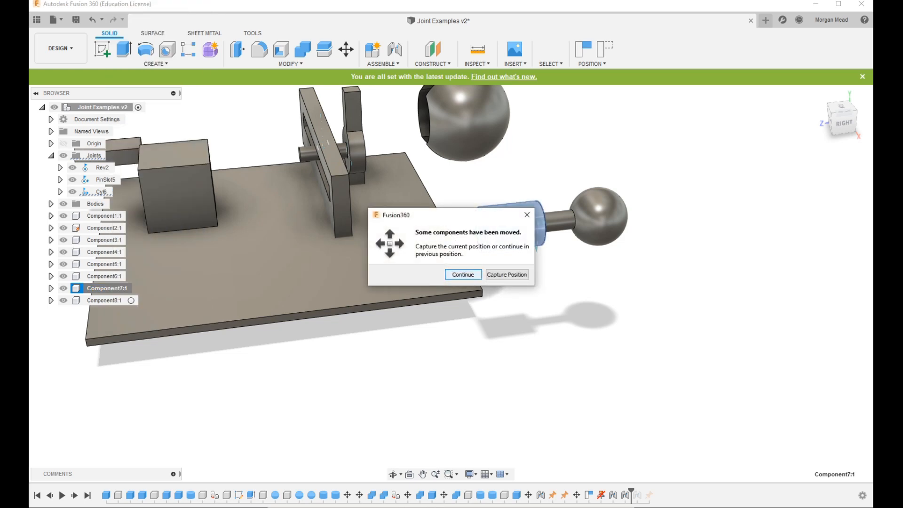
pyautogui.press('Return')
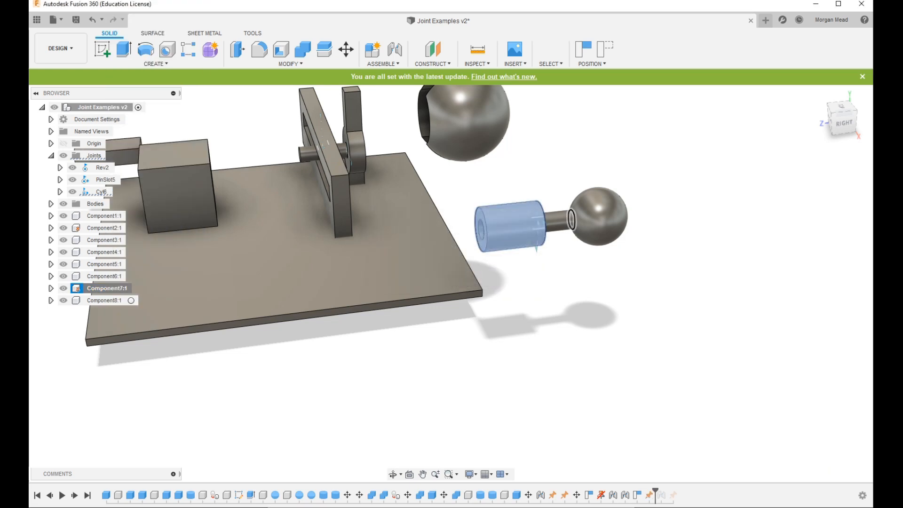
# - Test the cylindrical joint by sliding the ball-ended rod through the grounded tube, and revert its position
pyautogui.click(607, 268)
pyautogui.moveTo(598, 217); pyautogui.dragTo(501, 227)
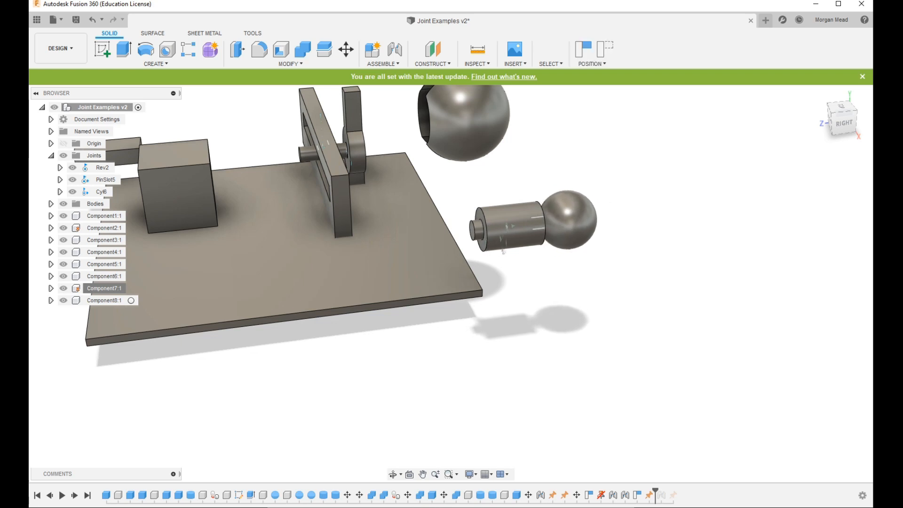
pyautogui.click(606, 50)
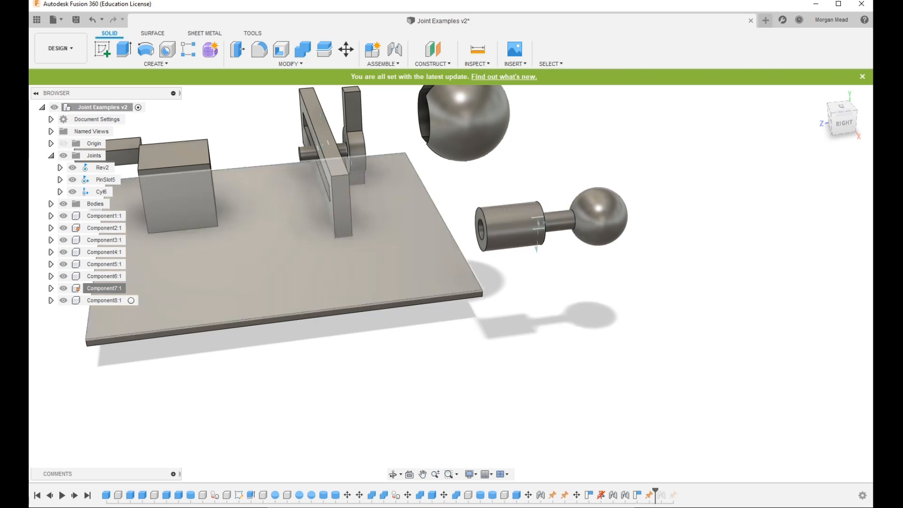
# - Edit the cylindrical joint's limits and set the minimum for its Slide motion to -0.416 in
pyautogui.click(101, 192)
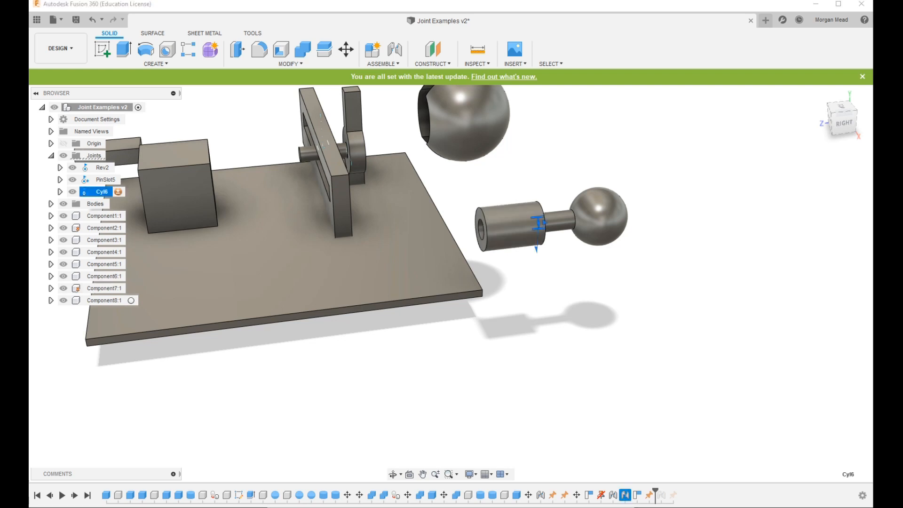
pyautogui.click(119, 192)
pyautogui.click(822, 167)
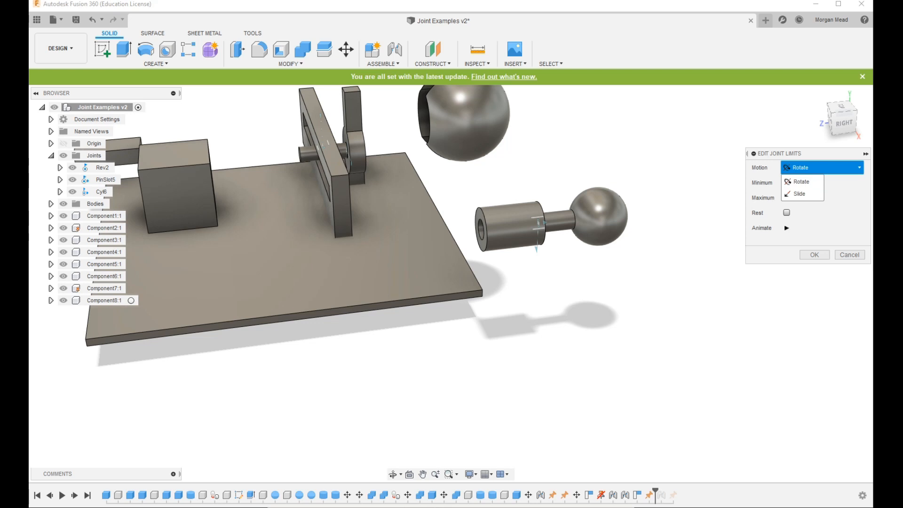
pyautogui.click(800, 194)
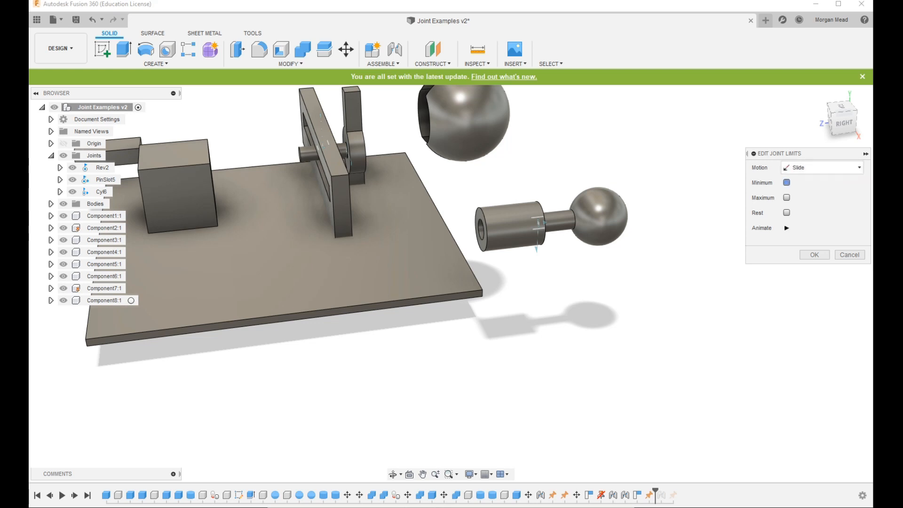
pyautogui.click(787, 182)
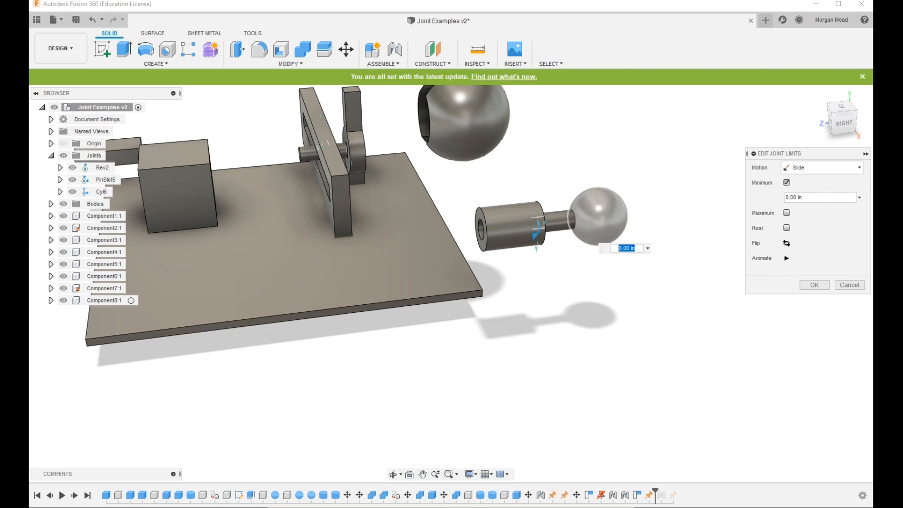
pyautogui.moveTo(544, 222); pyautogui.dragTo(509, 224)
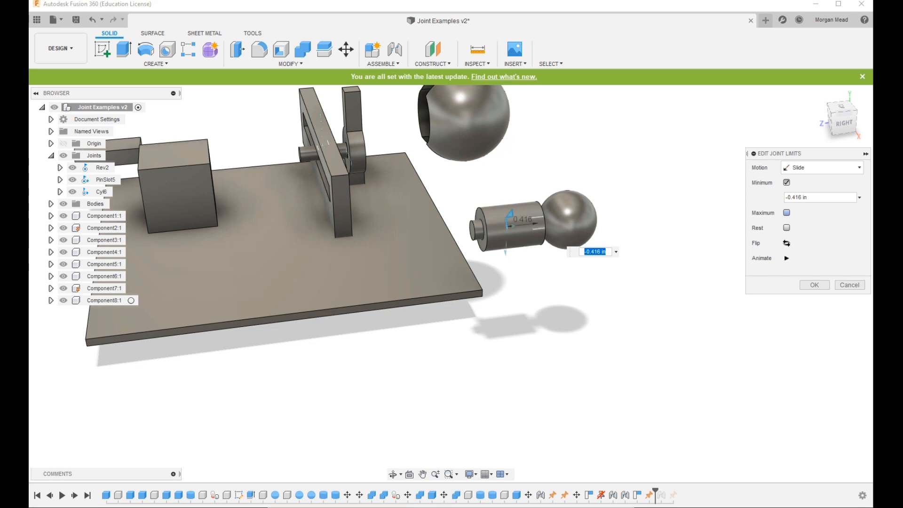
# - Set the cylindrical joint's maximum Slide limit to 0.419 in, animate the limited motion, and accept the joint limits
pyautogui.click(787, 213)
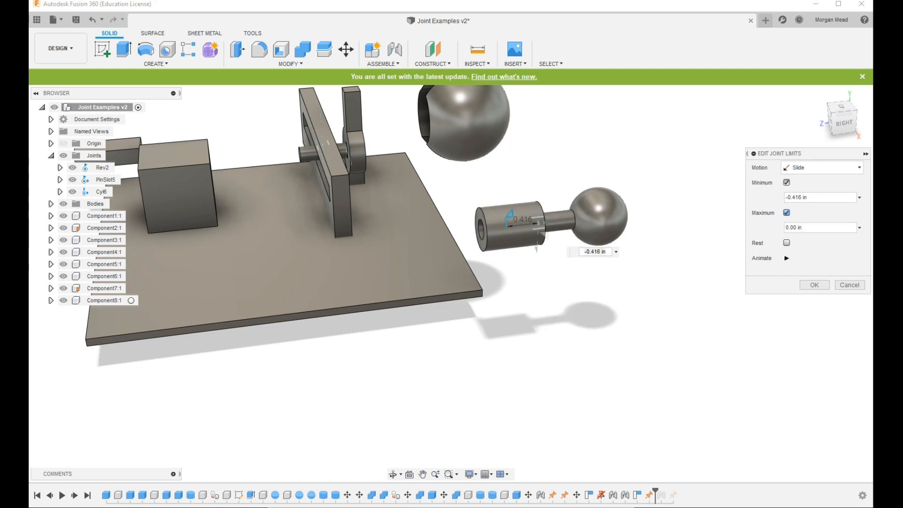
pyautogui.keyDown('shift'); pyautogui.moveTo(531, 291); pyautogui.dragTo(464, 254, button='middle'); pyautogui.keyUp('shift')
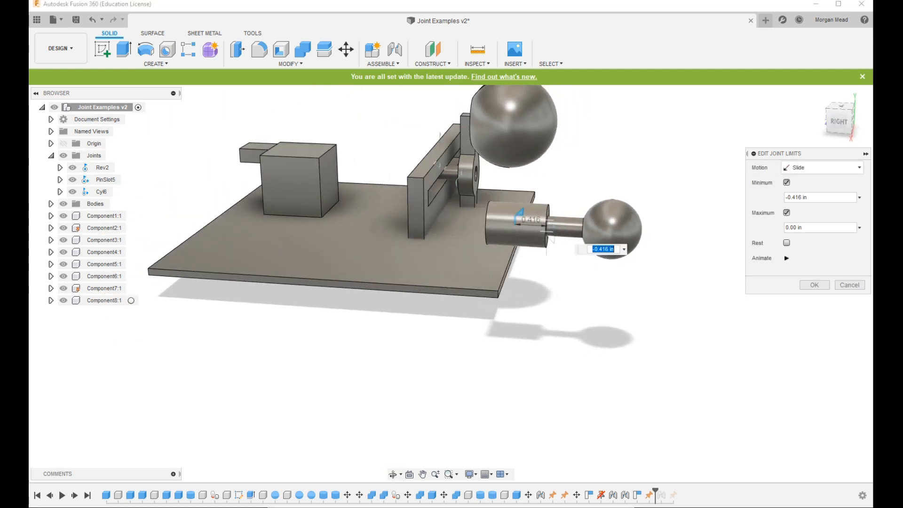
pyautogui.moveTo(552, 239); pyautogui.dragTo(585, 240)
pyautogui.keyDown('shift'); pyautogui.moveTo(584, 254); pyautogui.dragTo(659, 258, button='middle'); pyautogui.keyUp('shift')
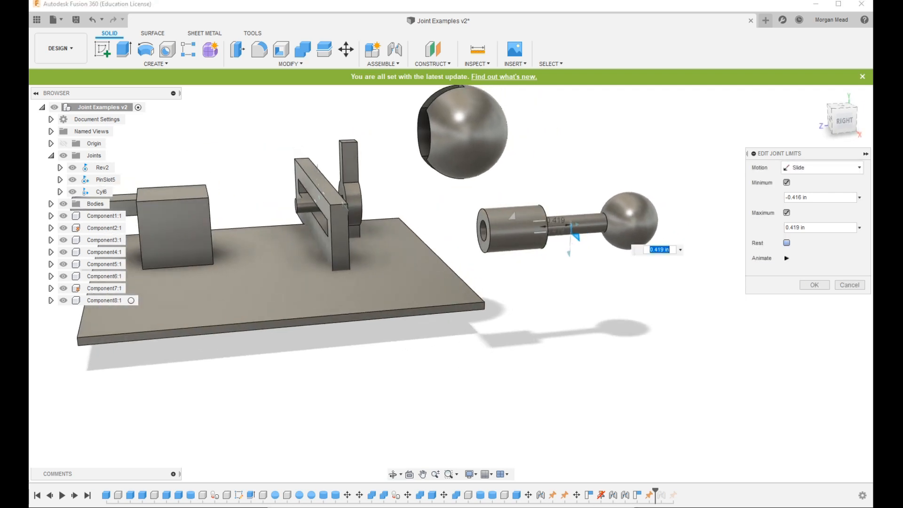
pyautogui.click(787, 258)
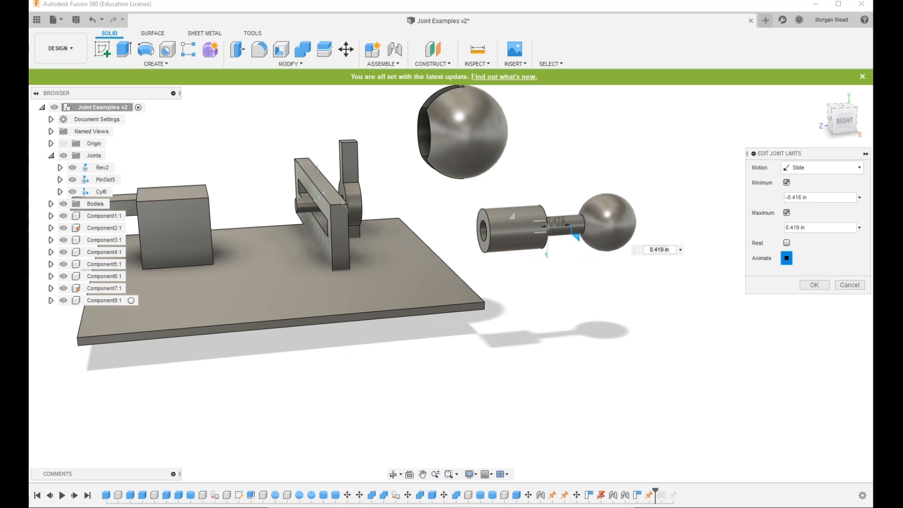
pyautogui.click(815, 285)
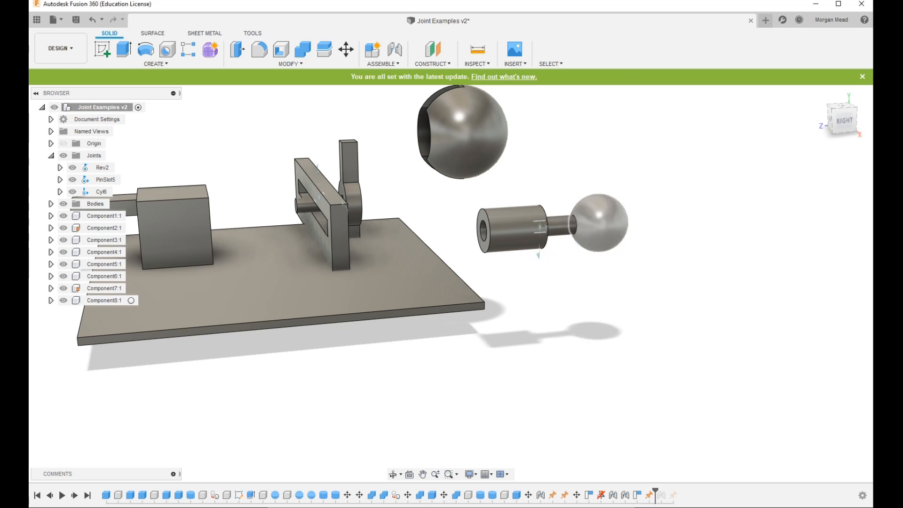
# - Test the rod's limited travel by sliding it out of and back into the tube, and delete the cylindrical joint
pyautogui.keyDown('shift'); pyautogui.moveTo(580, 196); pyautogui.dragTo(601, 249, button='middle'); pyautogui.keyUp('shift')
pyautogui.moveTo(602, 252); pyautogui.dragTo(632, 244)
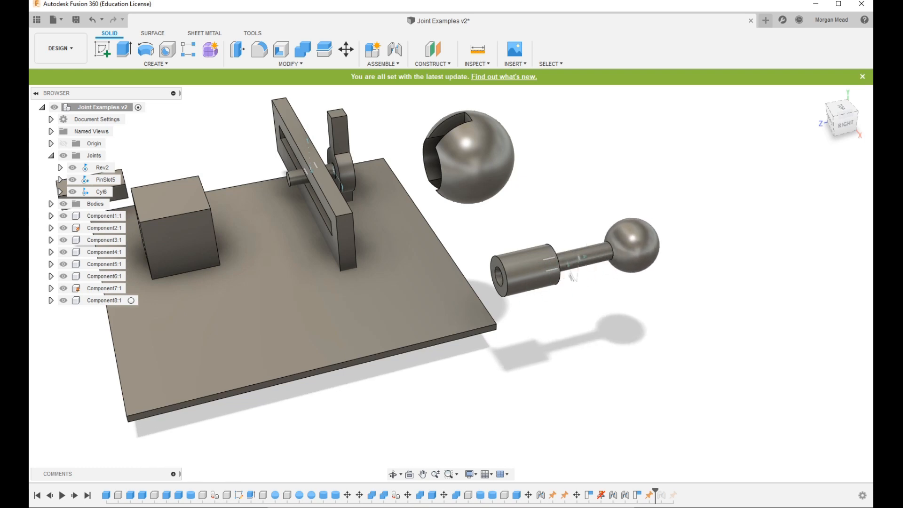
pyautogui.keyDown('shift'); pyautogui.moveTo(632, 245); pyautogui.dragTo(607, 200, button='middle'); pyautogui.keyUp('shift')
pyautogui.keyDown('shift'); pyautogui.moveTo(558, 275); pyautogui.dragTo(578, 295, button='middle'); pyautogui.keyUp('shift')
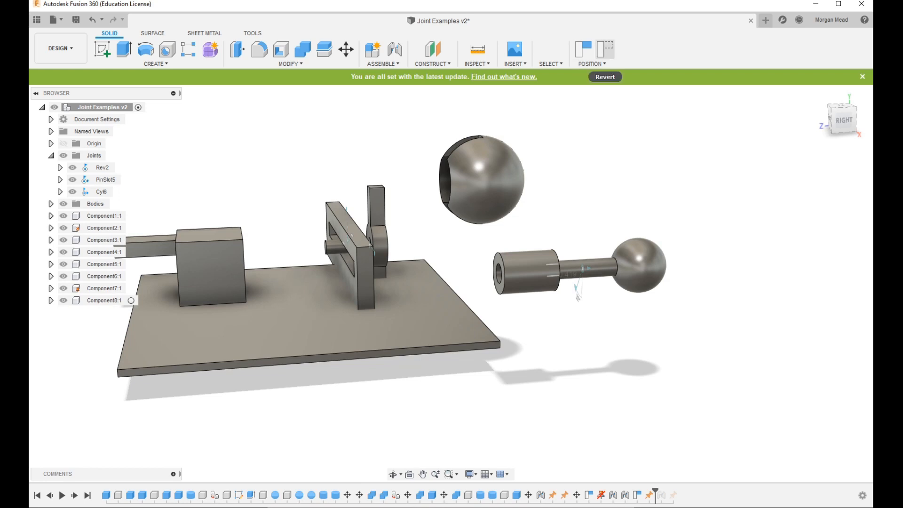
pyautogui.moveTo(579, 296); pyautogui.dragTo(551, 298)
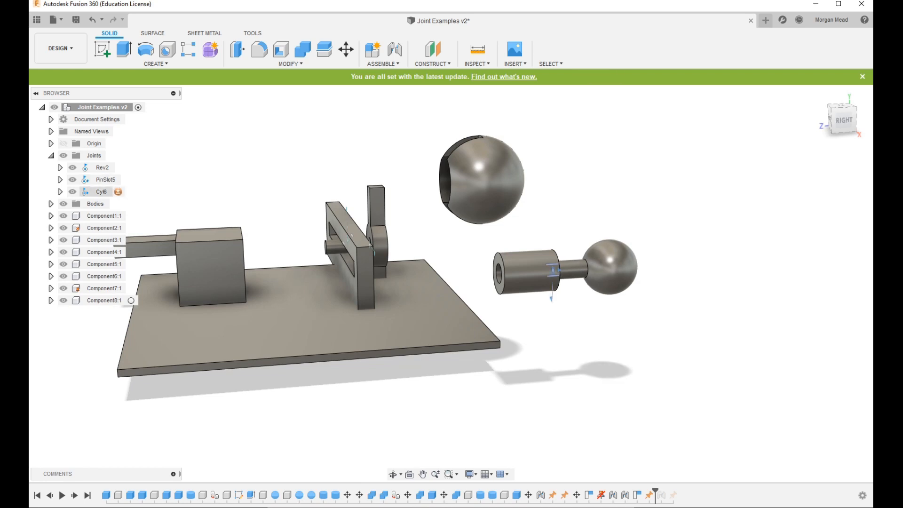
pyautogui.rightClick(104, 191)
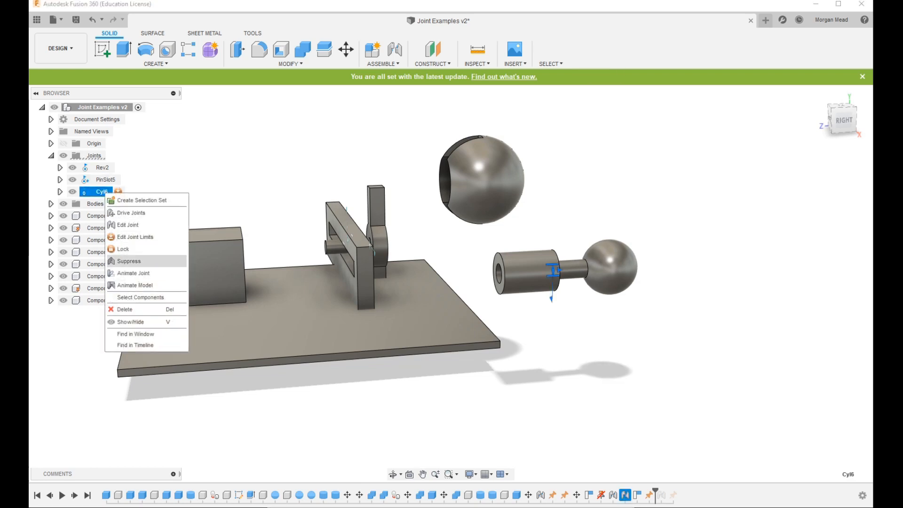
pyautogui.click(125, 309)
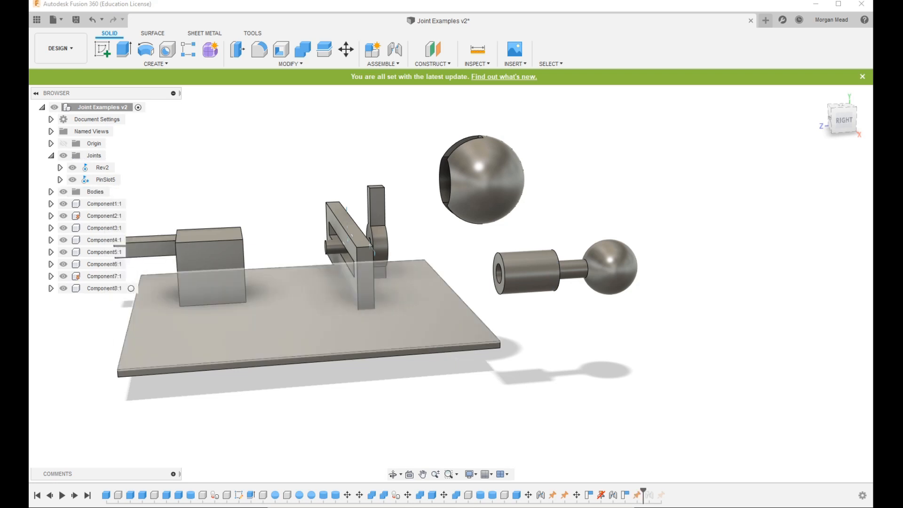
# - Create a ball joint from the centre of Component5's ball to the centre of Component6's spherical socket, keeping zero angle and offsets
pyautogui.keyDown('shift'); pyautogui.moveTo(282, 329); pyautogui.dragTo(376, 367, button='middle'); pyautogui.keyUp('shift')
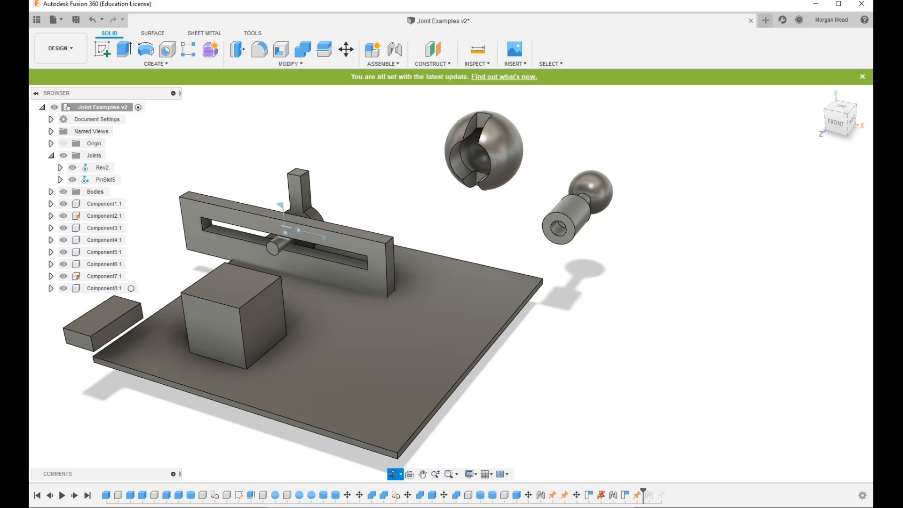
pyautogui.keyDown('shift'); pyautogui.moveTo(485, 150); pyautogui.dragTo(503, 156, button='middle'); pyautogui.keyUp('shift')
pyautogui.click(394, 49)
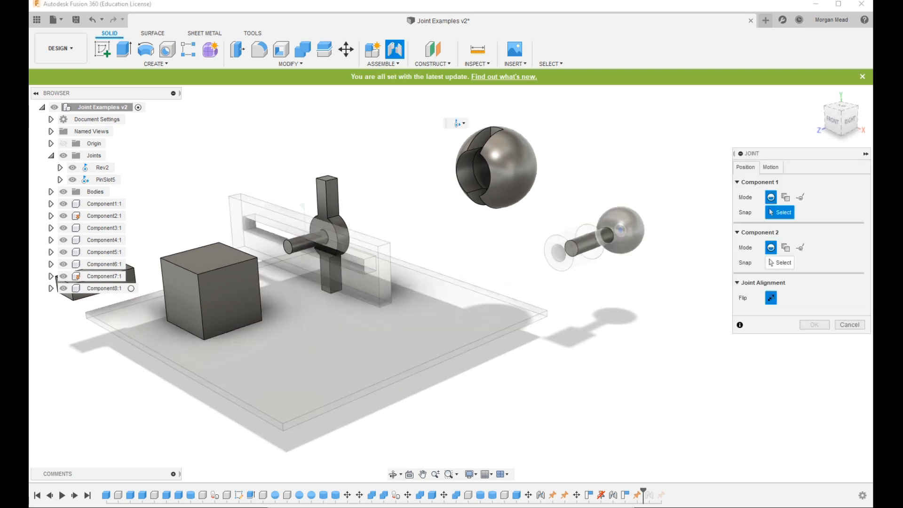
pyautogui.click(620, 230)
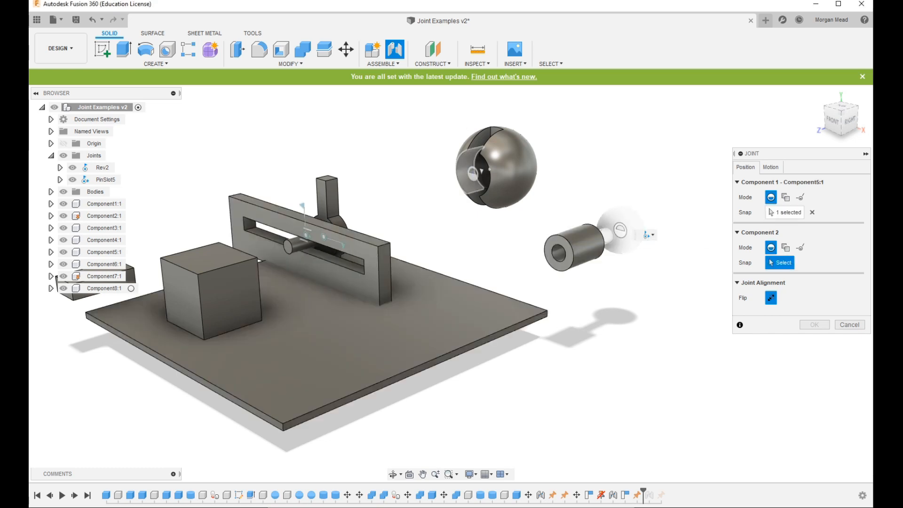
pyautogui.keyDown('shift'); pyautogui.moveTo(496, 167); pyautogui.dragTo(559, 153, button='middle'); pyautogui.keyUp('shift')
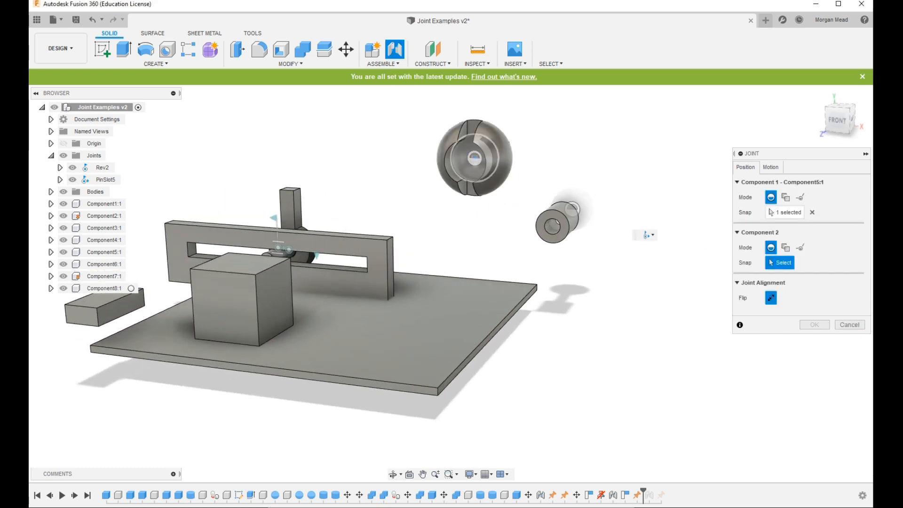
pyautogui.click(475, 157)
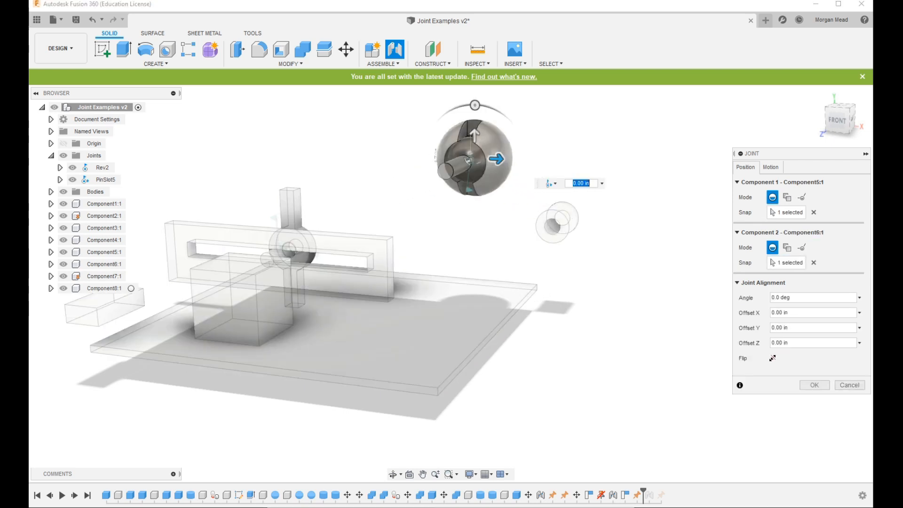
pyautogui.click(550, 184)
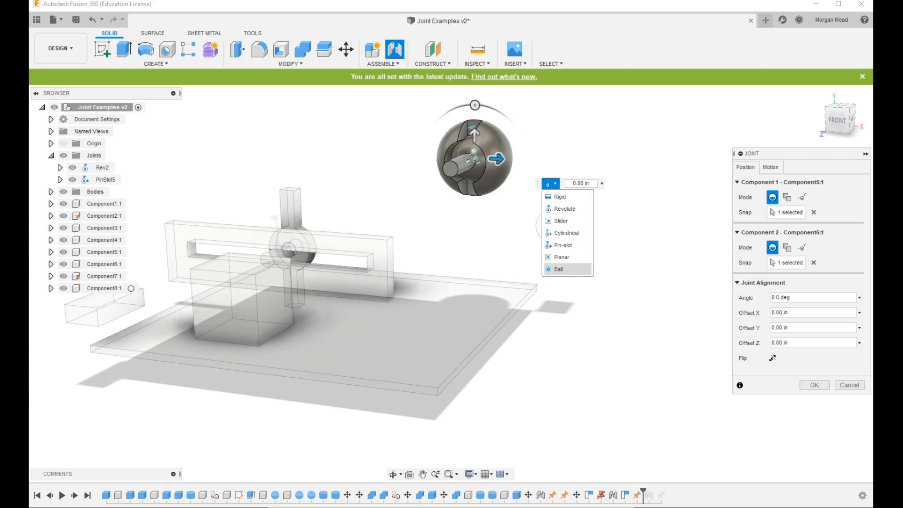
pyautogui.click(564, 270)
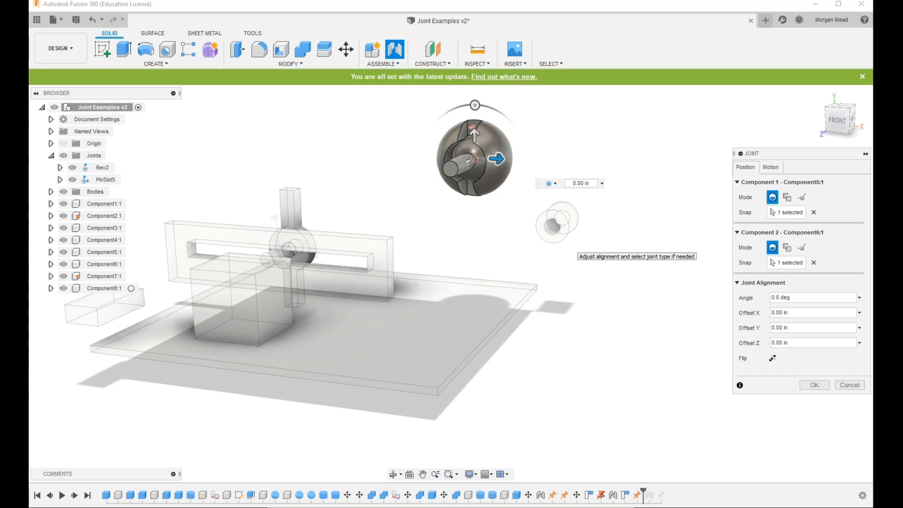
pyautogui.press('Return')
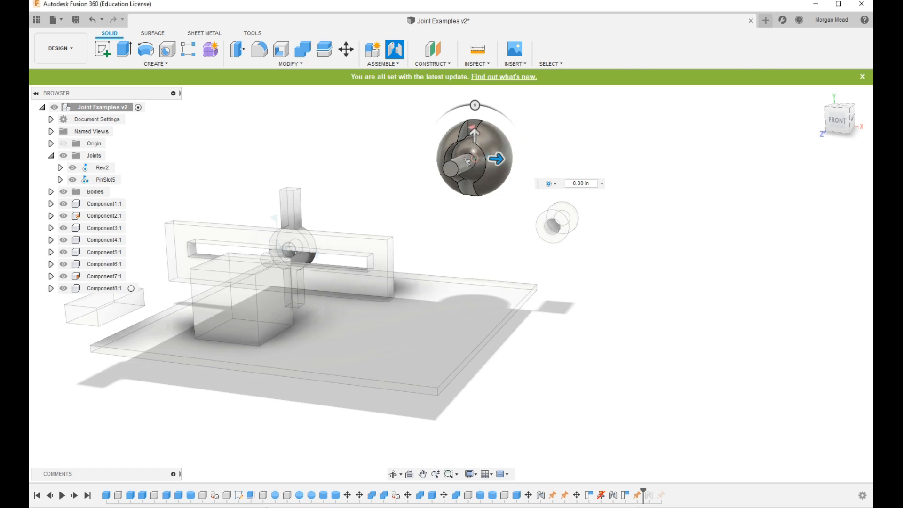
# - Ground the spherical socket, Component6
pyautogui.keyDown('shift'); pyautogui.moveTo(475, 282); pyautogui.dragTo(367, 282, button='middle'); pyautogui.keyUp('shift')
pyautogui.keyDown('shift'); pyautogui.moveTo(522, 186); pyautogui.dragTo(518, 198, button='middle'); pyautogui.keyUp('shift')
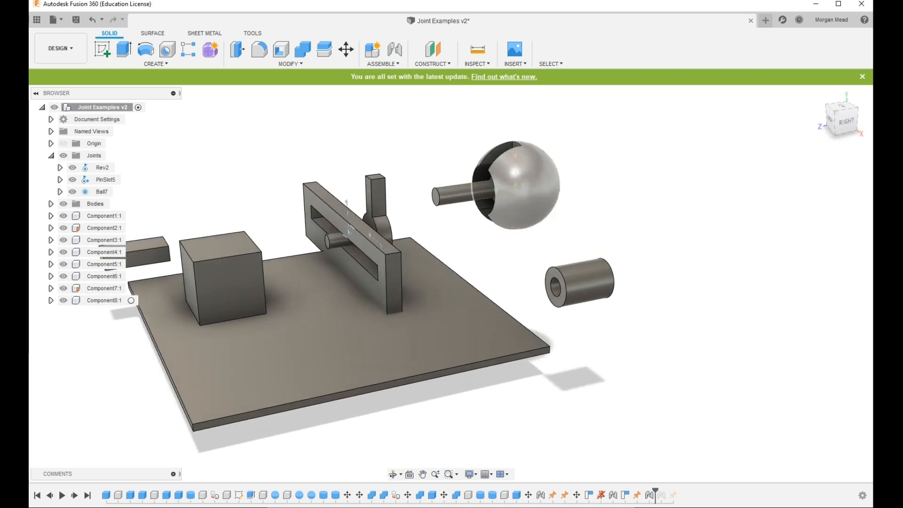
pyautogui.click(516, 186)
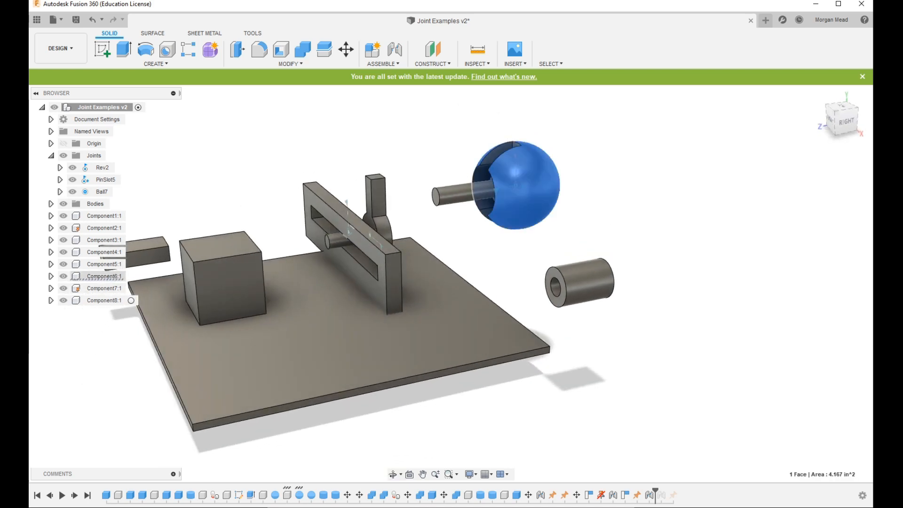
pyautogui.rightClick(104, 276)
pyautogui.click(141, 19)
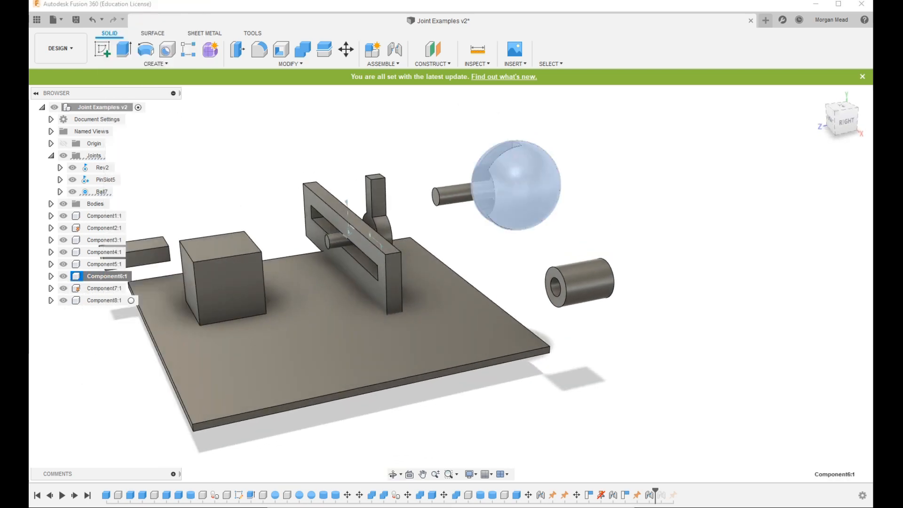
# - Test the ball joint by swinging the rod around inside the grounded socket, and revert its position
pyautogui.moveTo(447, 194); pyautogui.dragTo(478, 243)
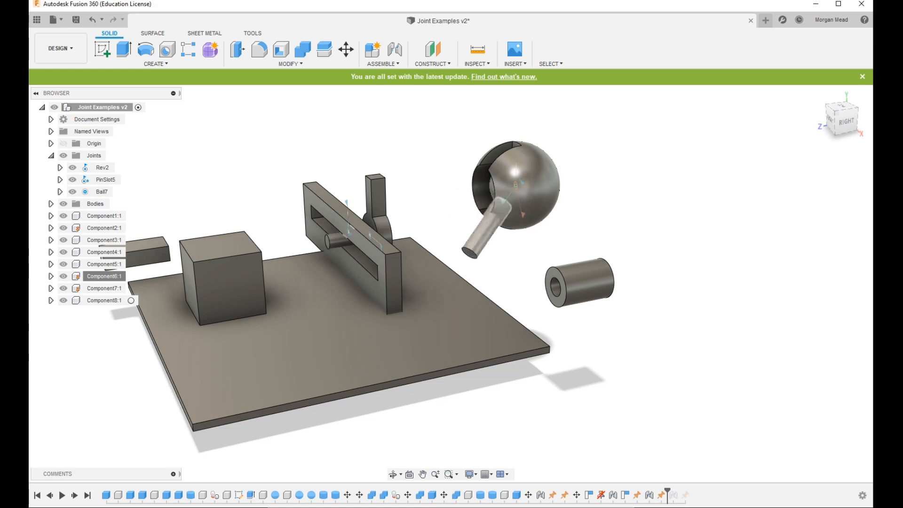
pyautogui.keyDown('shift'); pyautogui.moveTo(418, 216); pyautogui.dragTo(489, 200, button='middle'); pyautogui.keyUp('shift')
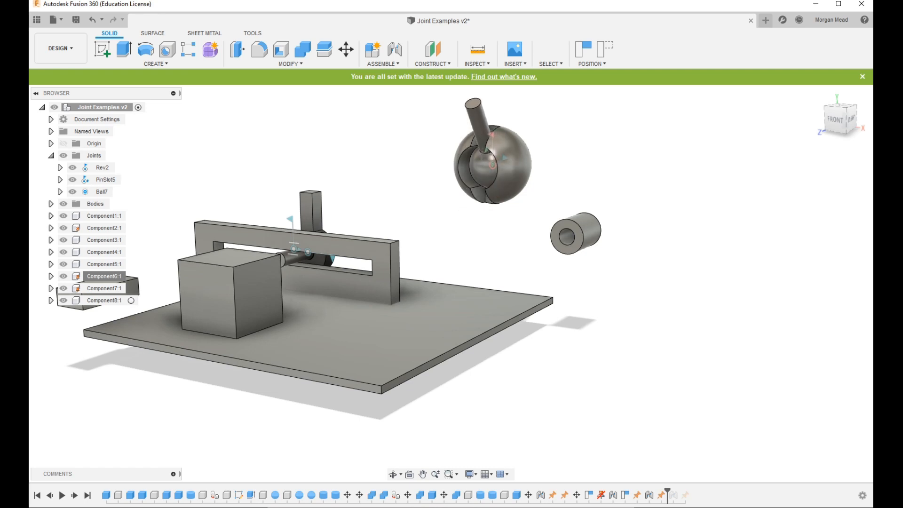
pyautogui.click(101, 192)
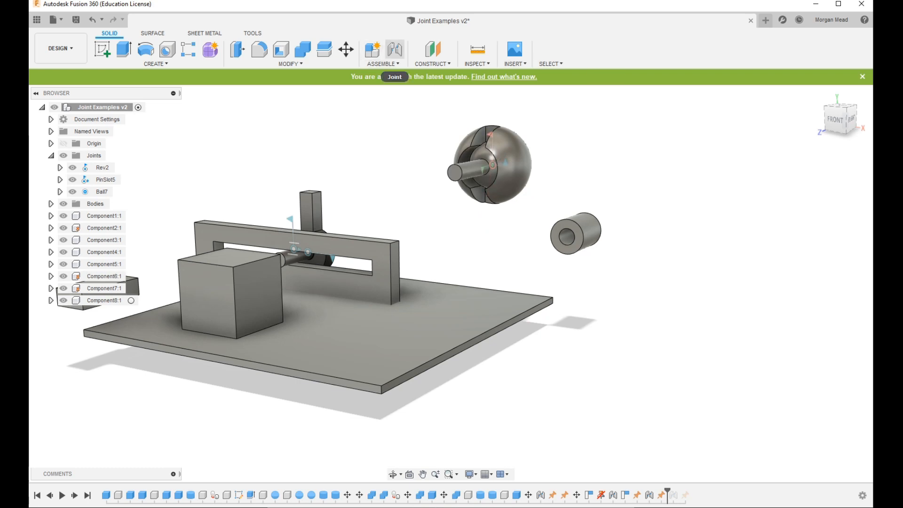
# - Create a planar joint from the centre of Component1's top face to the centre of the base plate's top face, keeping zero angle and offsets
pyautogui.click(395, 49)
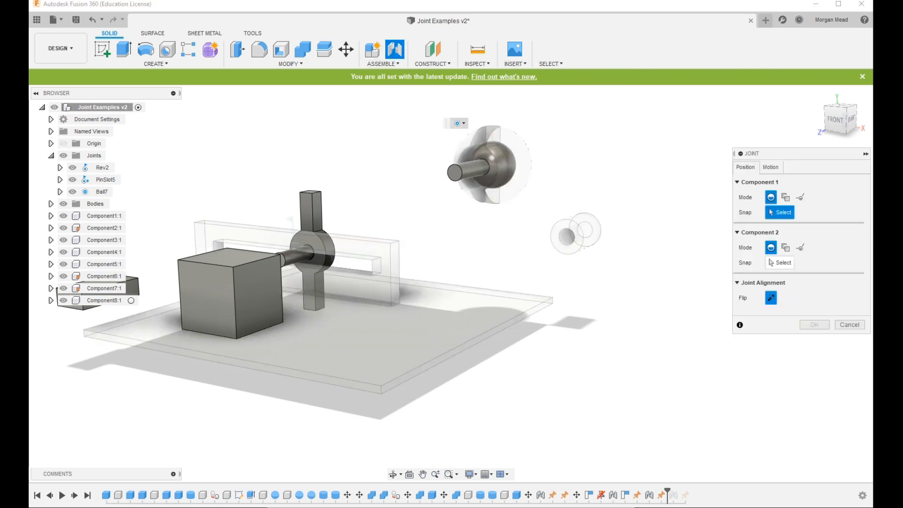
pyautogui.click(460, 123)
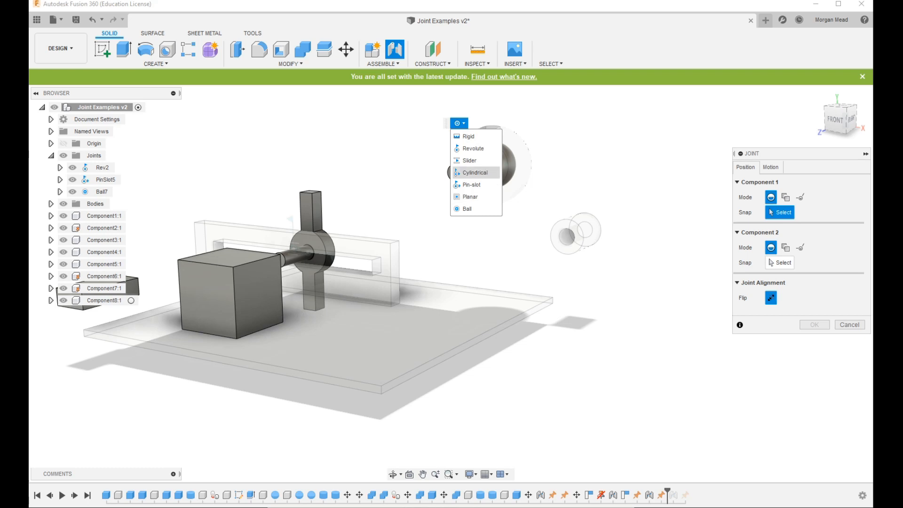
pyautogui.click(470, 197)
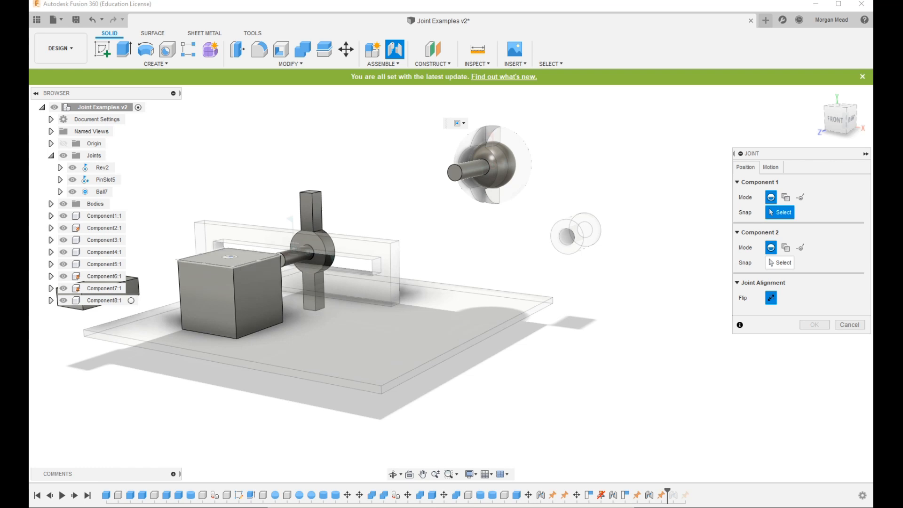
pyautogui.click(230, 257)
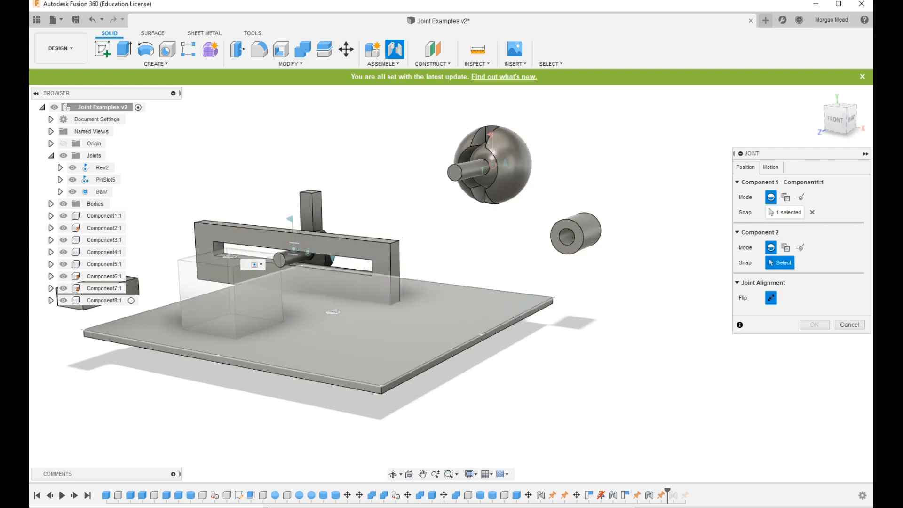
pyautogui.click(335, 314)
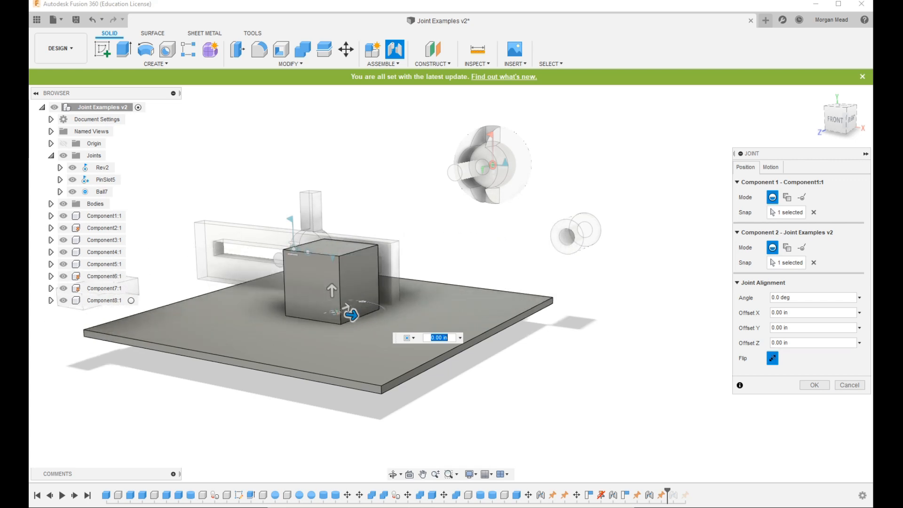
pyautogui.click(815, 385)
pyautogui.click(424, 330)
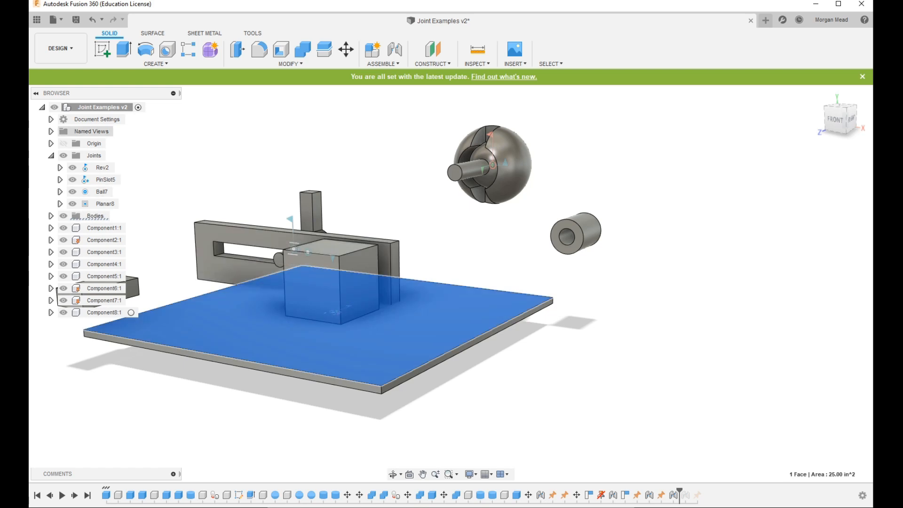
pyautogui.rightClick(104, 107)
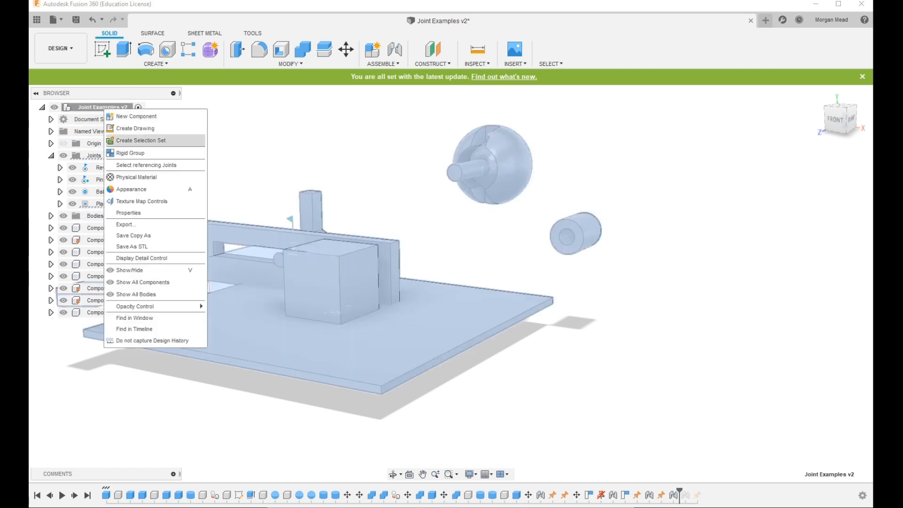
pyautogui.click(136, 128)
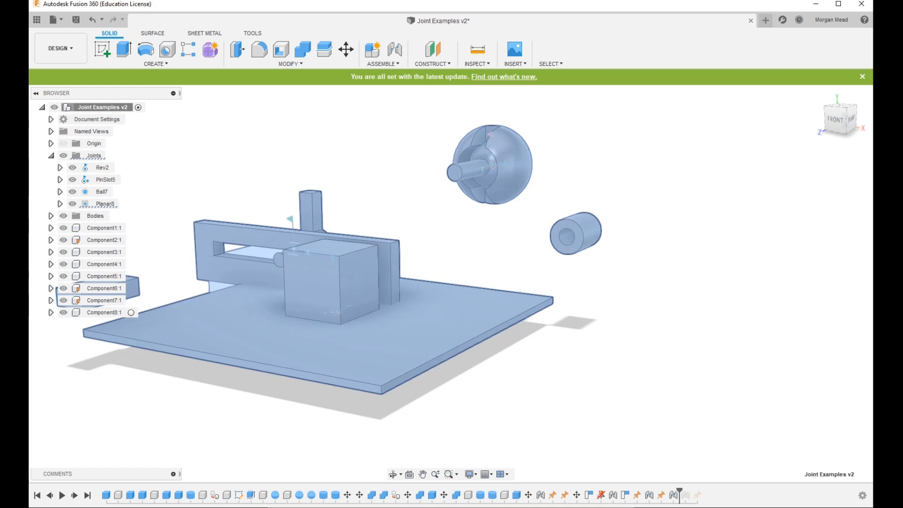
pyautogui.press('Escape')
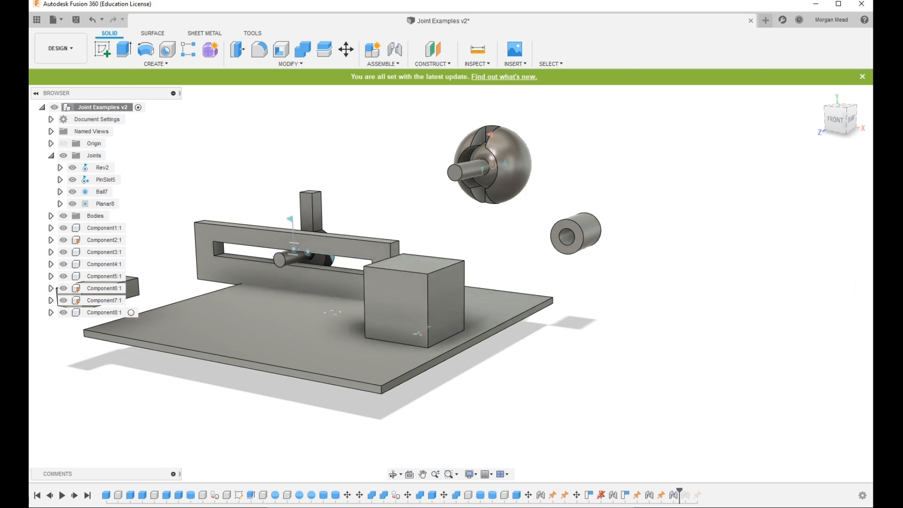
# - Test the planar joint by sliding Component1's cube around on the base plate, and revert its position
pyautogui.press('Escape')
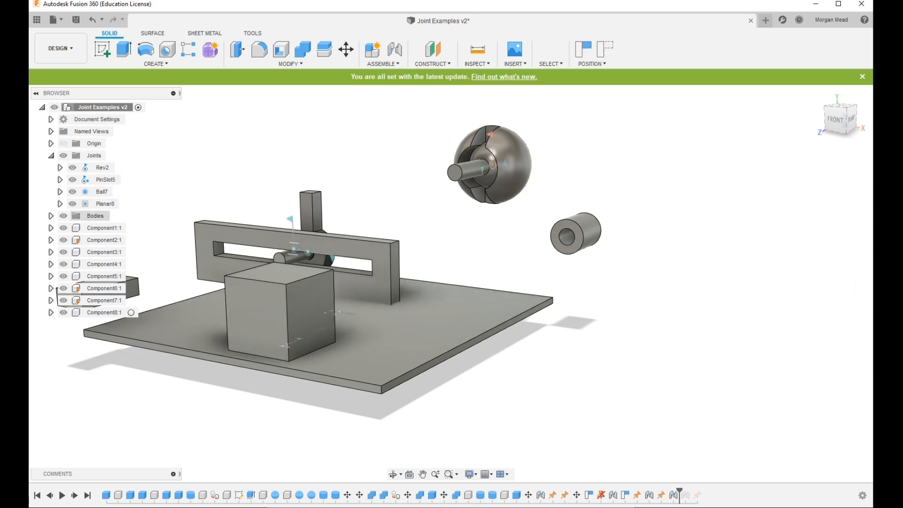
pyautogui.rightClick(106, 240)
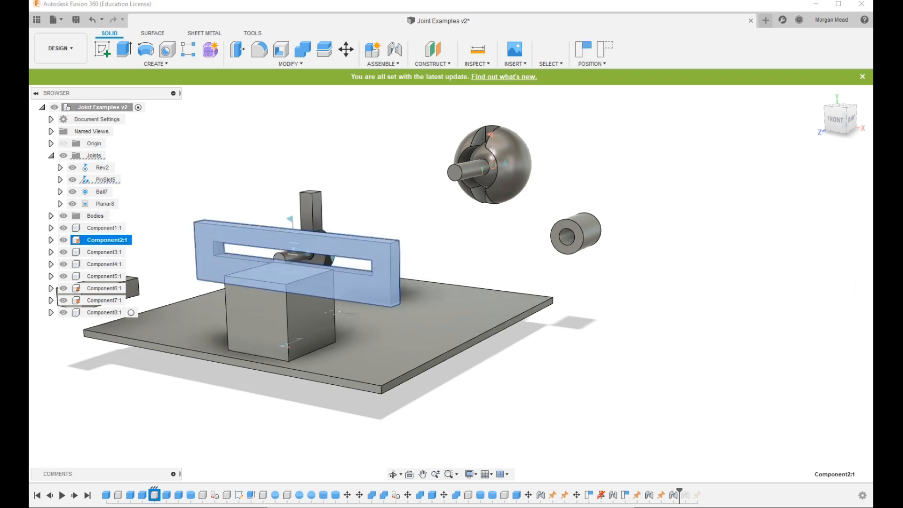
pyautogui.press('m')
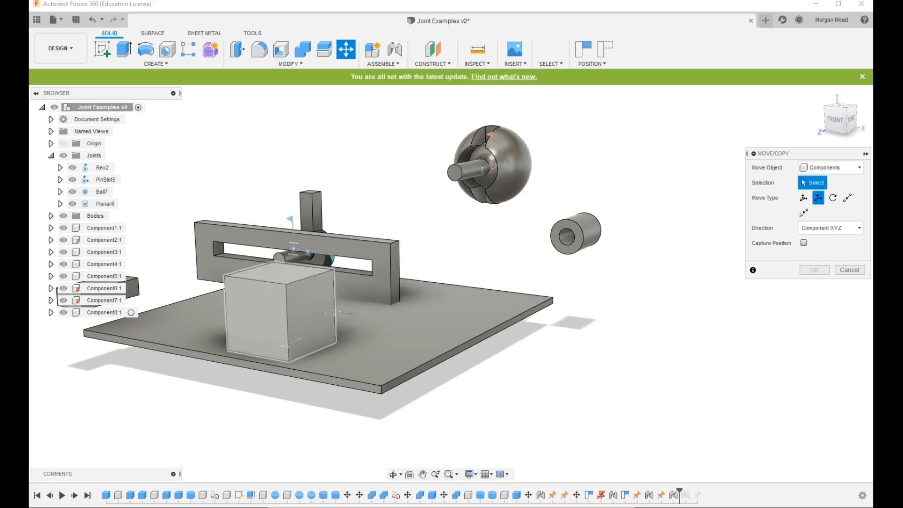
pyautogui.keyDown('shift'); pyautogui.moveTo(337, 313); pyautogui.dragTo(339, 297, button='middle'); pyautogui.keyUp('shift')
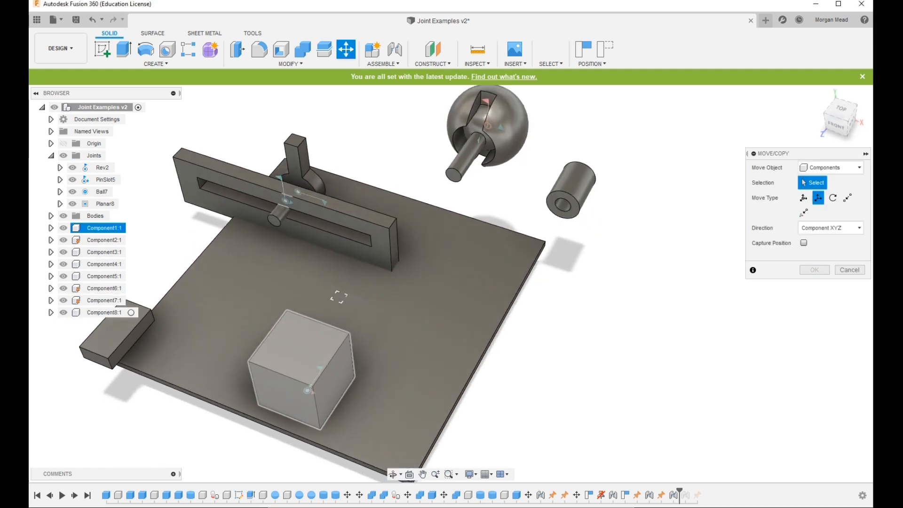
pyautogui.press('Escape')
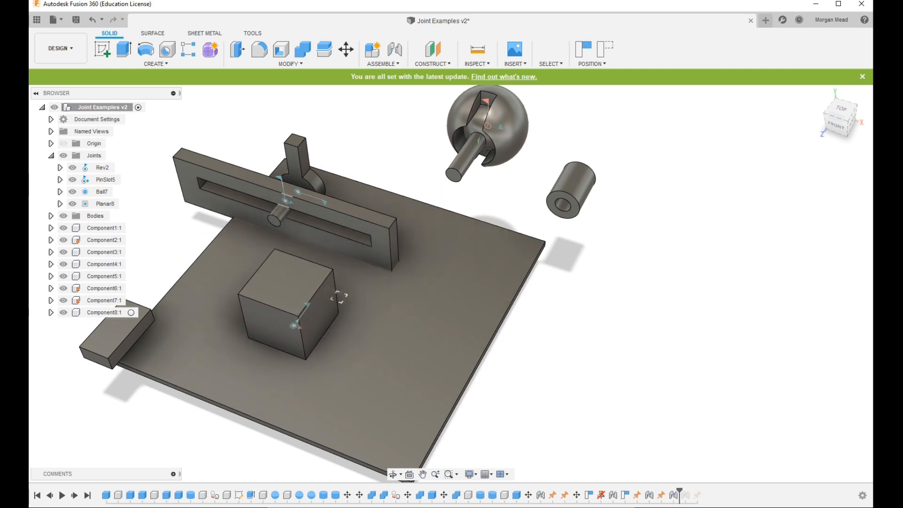
pyautogui.keyDown('shift'); pyautogui.moveTo(405, 329); pyautogui.dragTo(458, 227, button='middle'); pyautogui.keyUp('shift')
pyautogui.moveTo(399, 282); pyautogui.dragTo(477, 305)
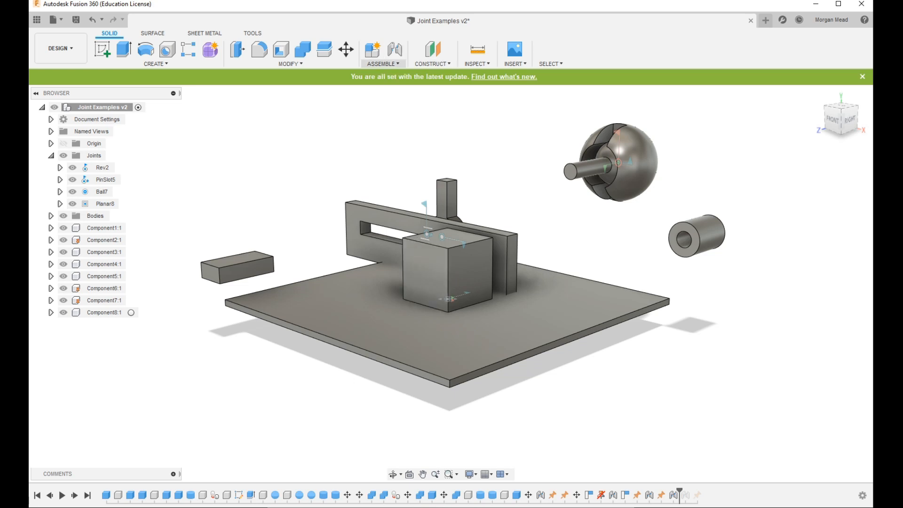
pyautogui.click(384, 63)
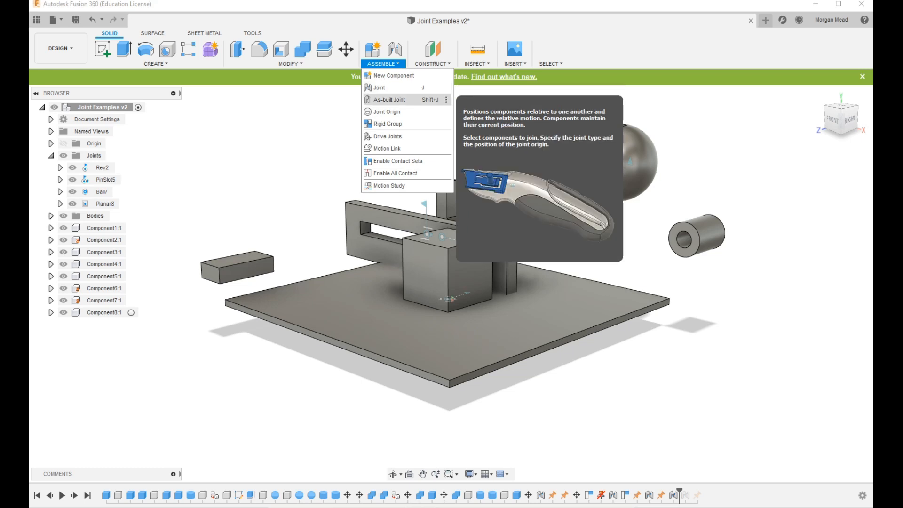
pyautogui.click(383, 64)
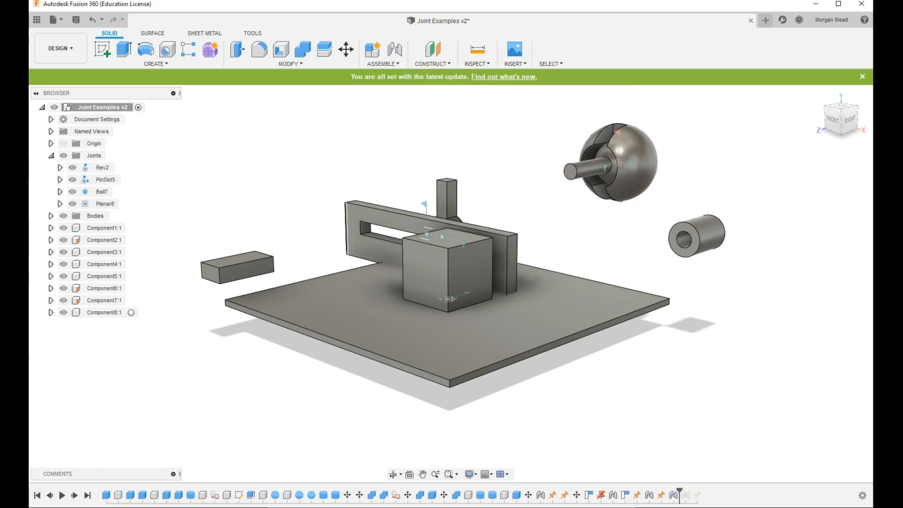
# - Delete the revolute joint Rev2 and the pin-slot joint PinSlot5
pyautogui.click(102, 168)
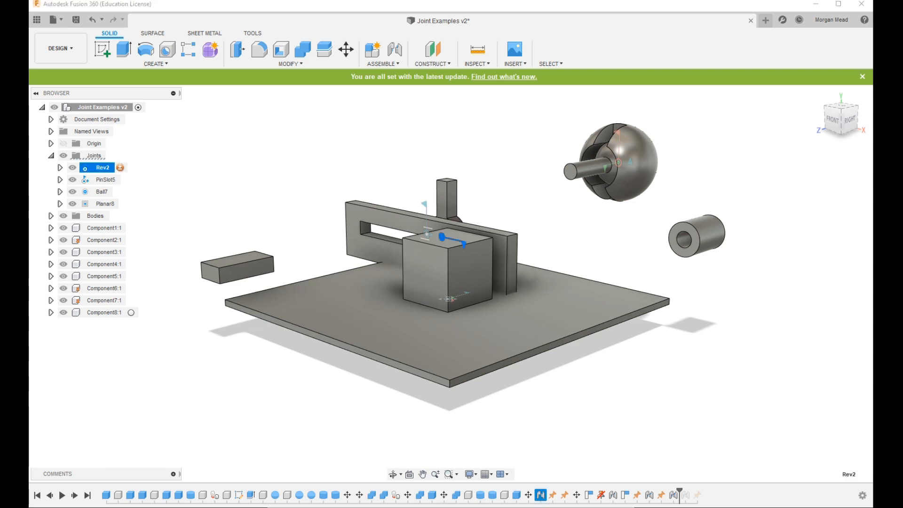
pyautogui.rightClick(102, 169)
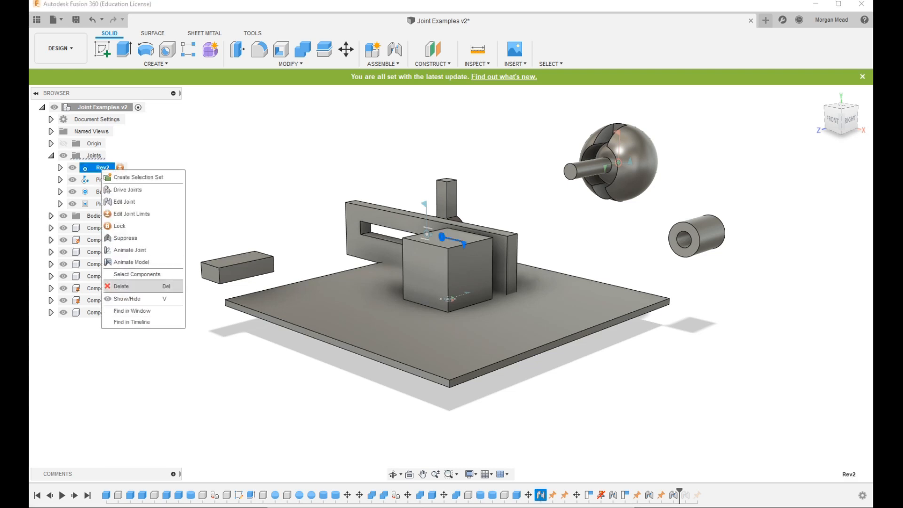
pyautogui.click(121, 286)
pyautogui.rightClick(105, 168)
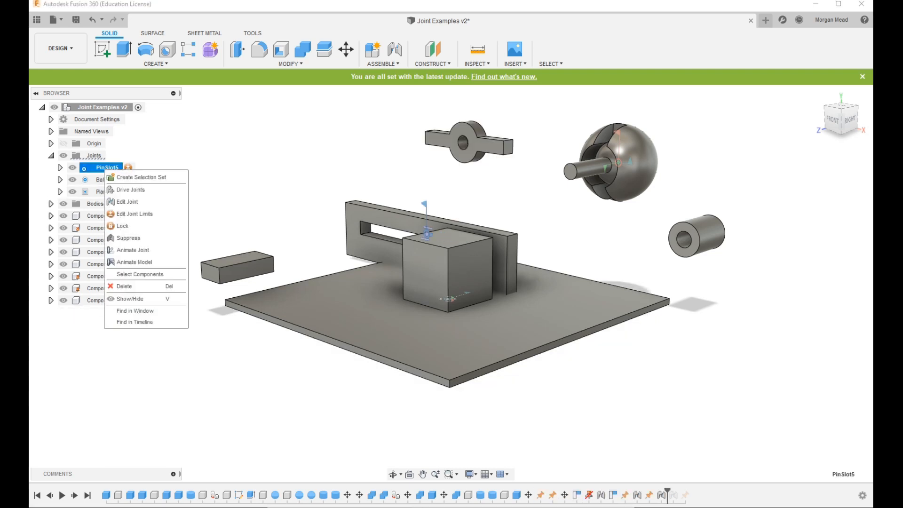
pyautogui.click(121, 286)
# - Unground the slotted bar, Component2, and ground it again in the same place
pyautogui.click(96, 216)
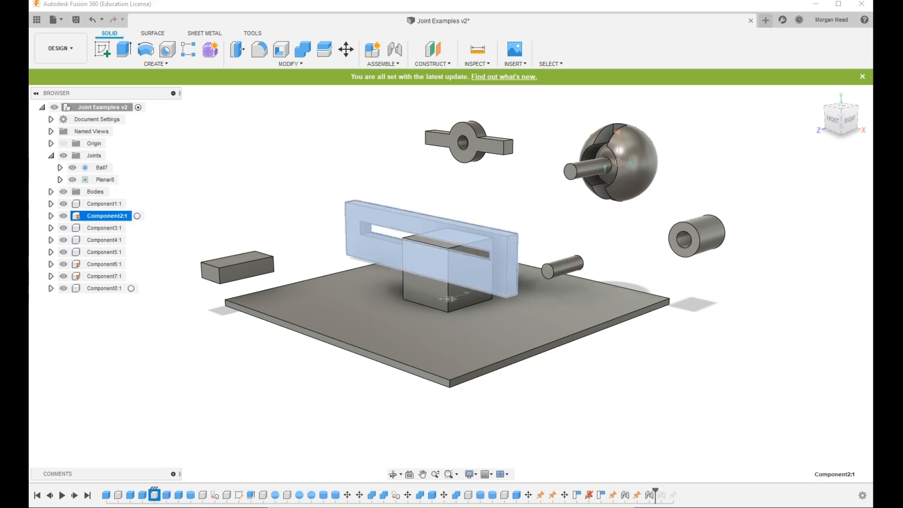
pyautogui.rightClick(96, 216)
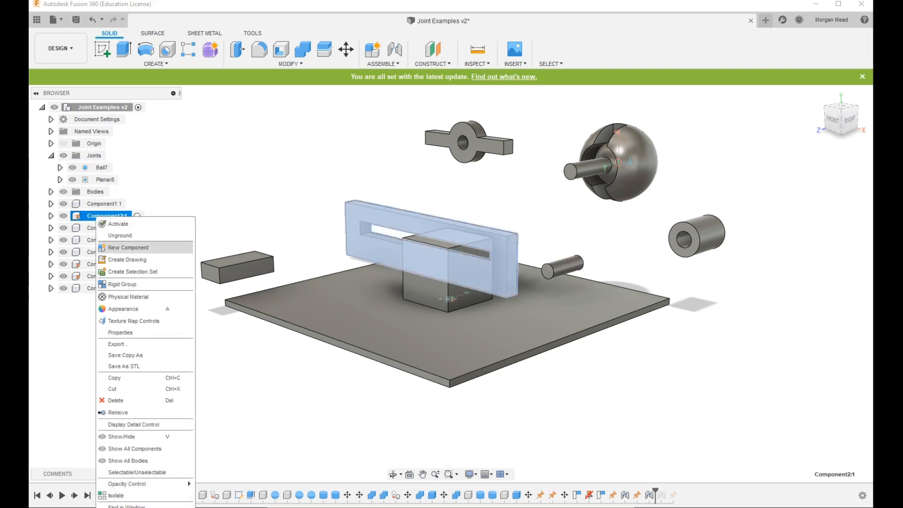
pyautogui.click(120, 235)
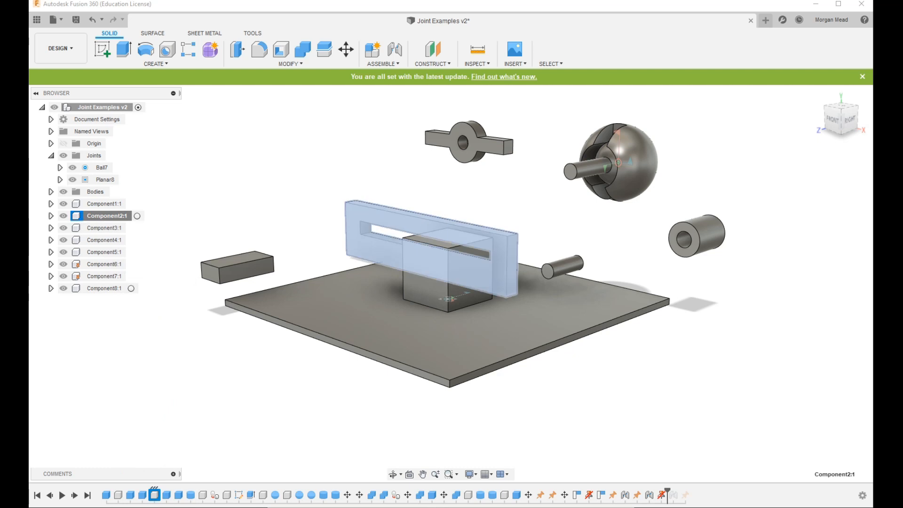
pyautogui.rightClick(108, 216)
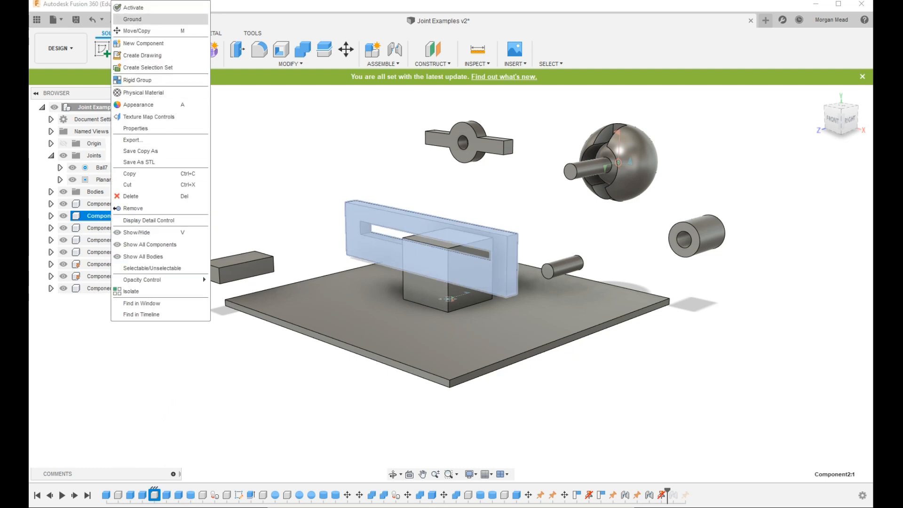
pyautogui.click(137, 19)
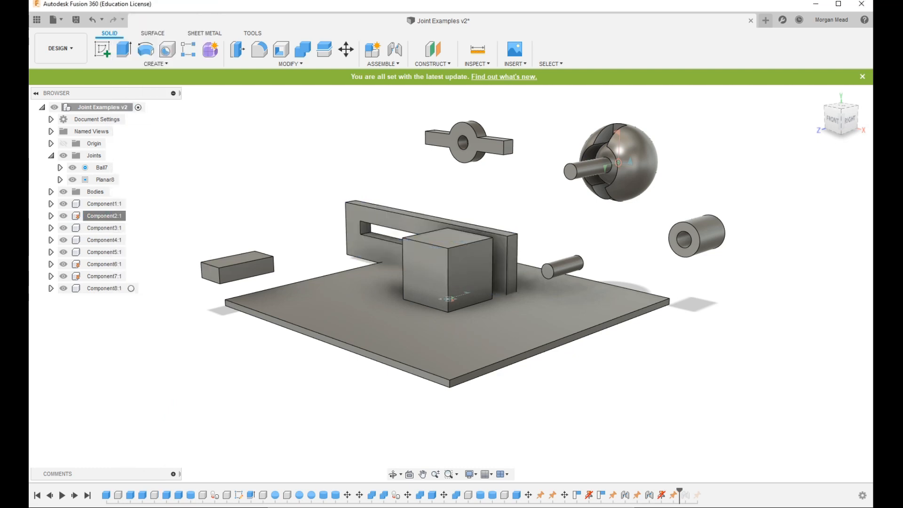